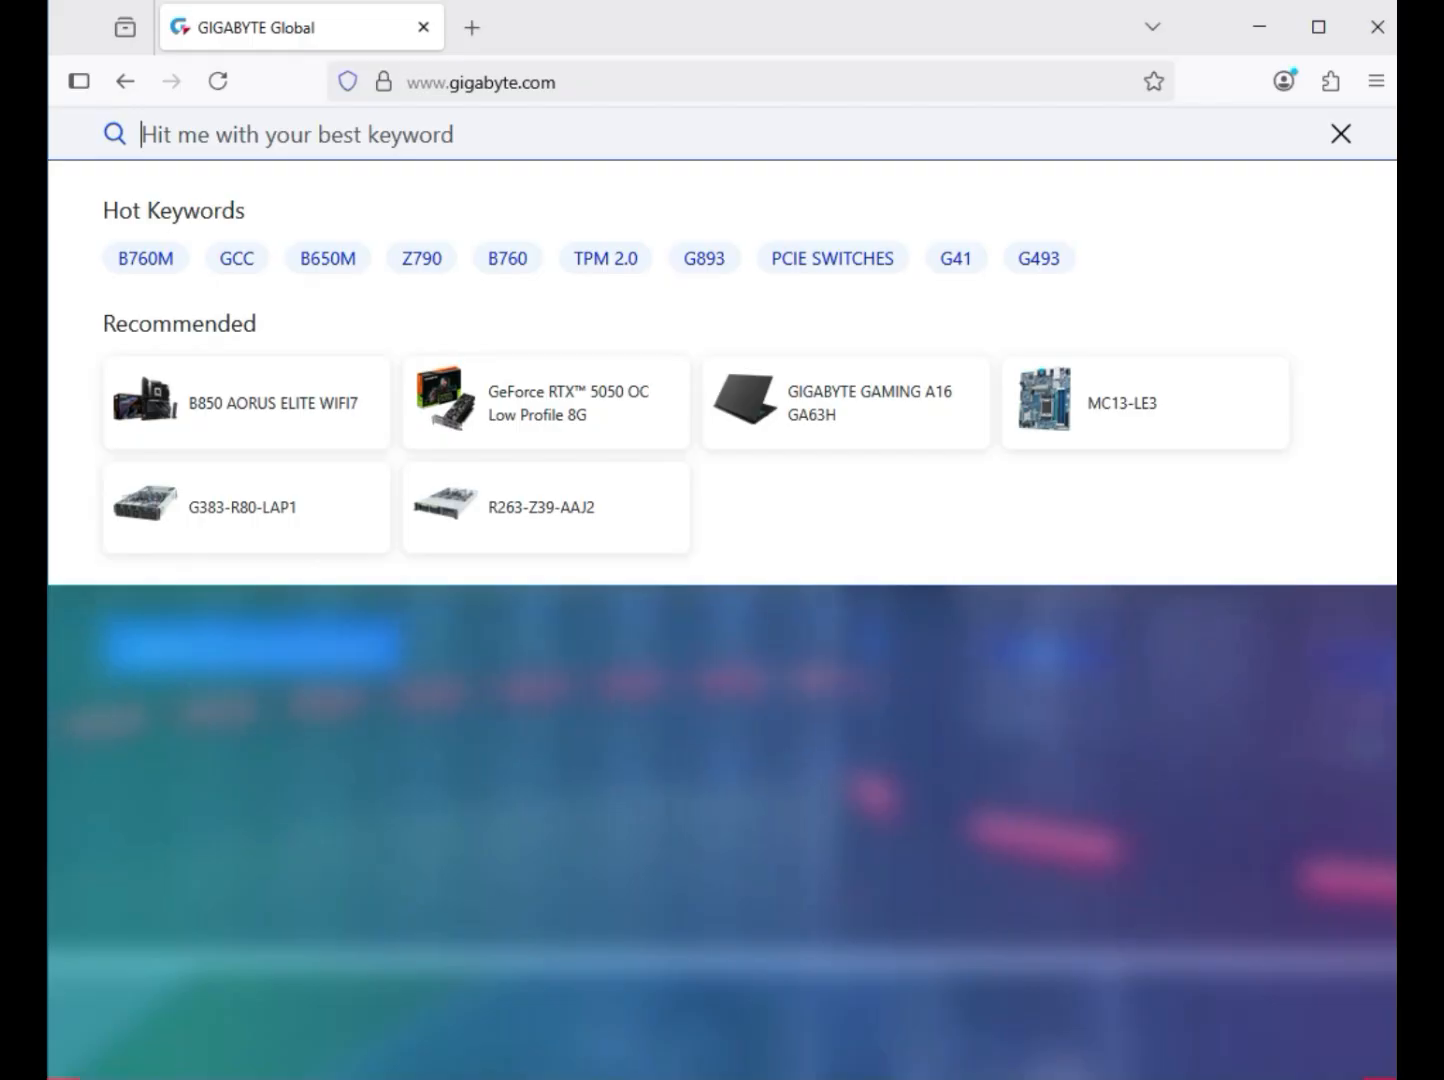
Search the GIGABYTE site for "B760M AORUS ELITE DDR4 GEN5".
type("B760M AORUS ELITE DDR4 GEN5")
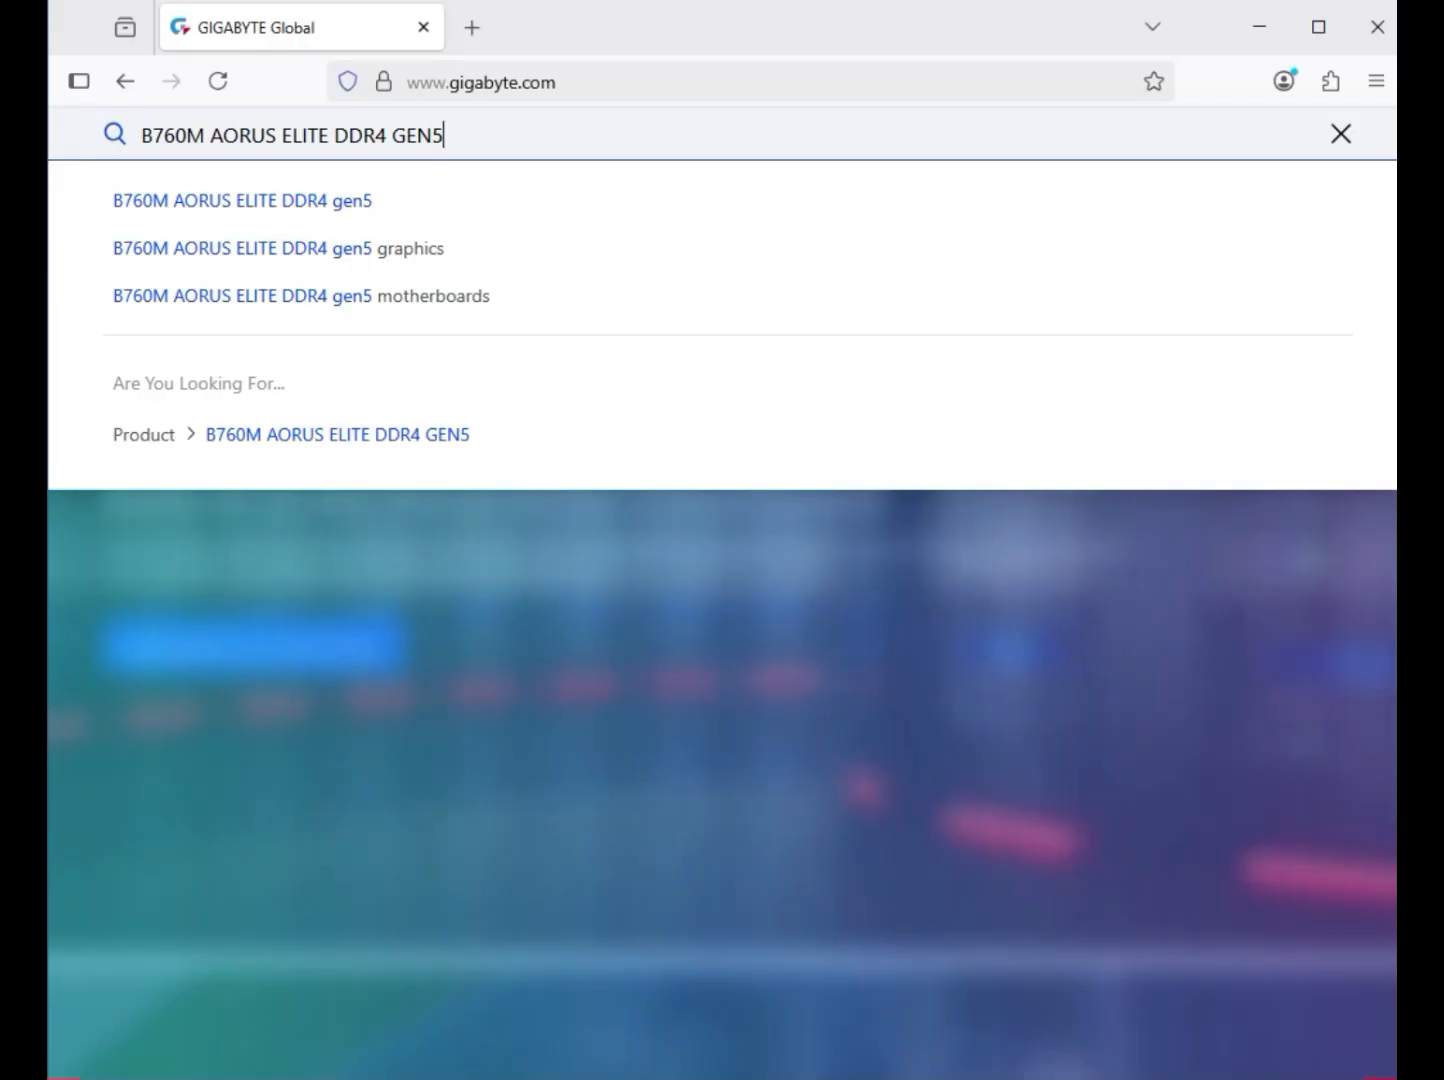
key("ctrl+Left")
key("shift+End")
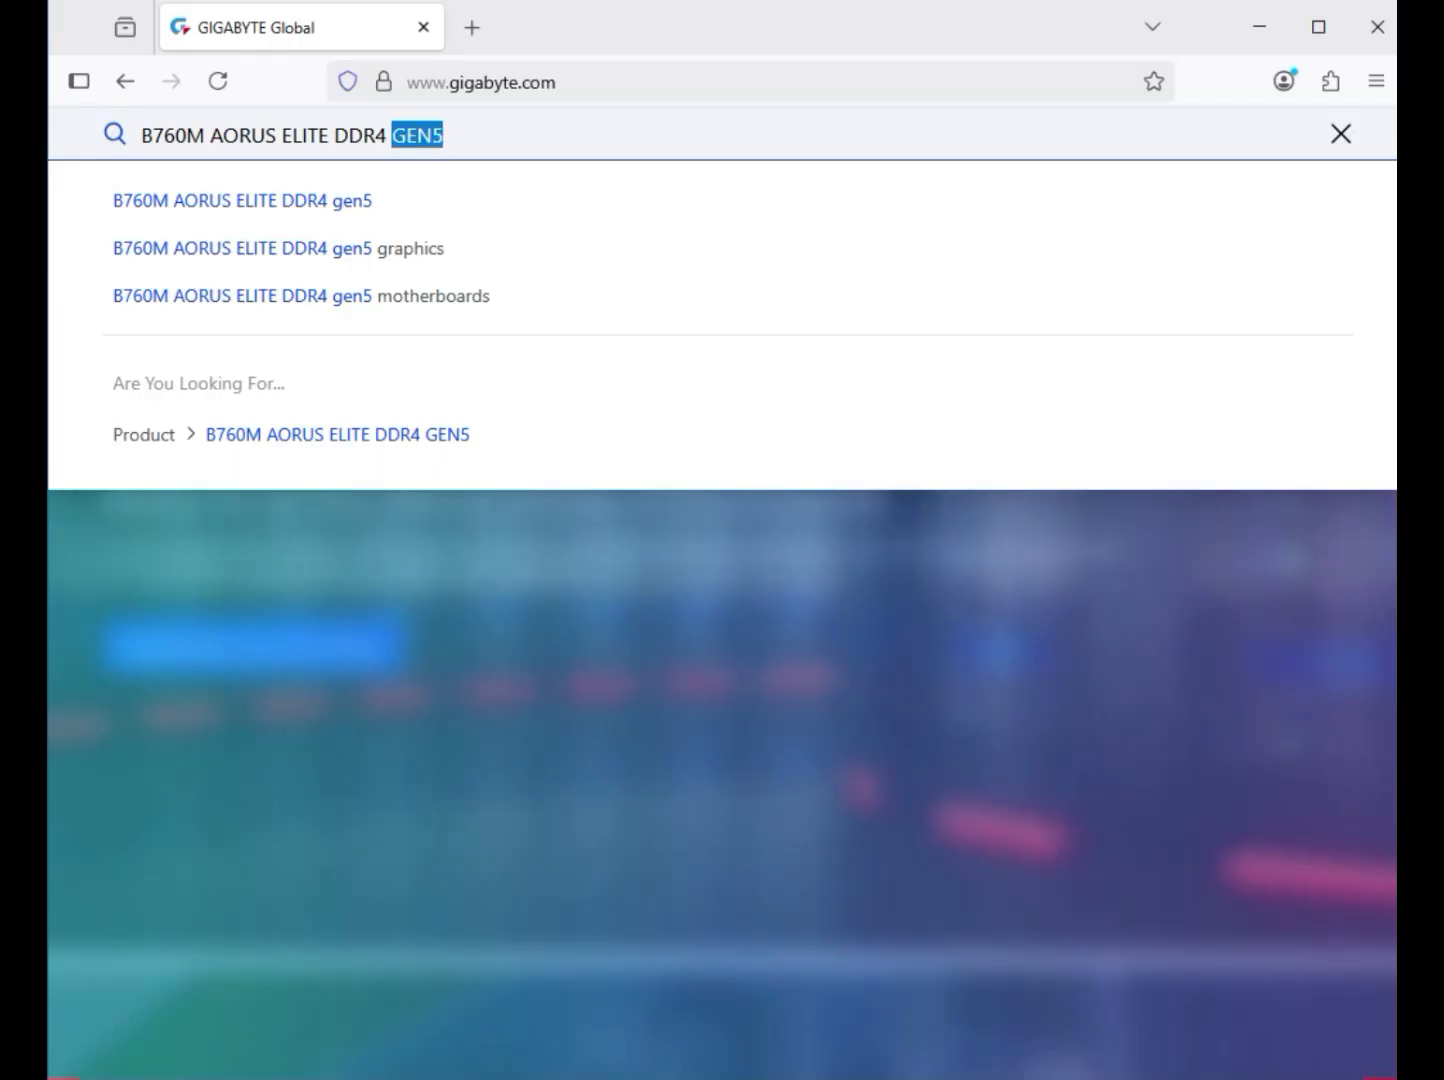
key("Return")
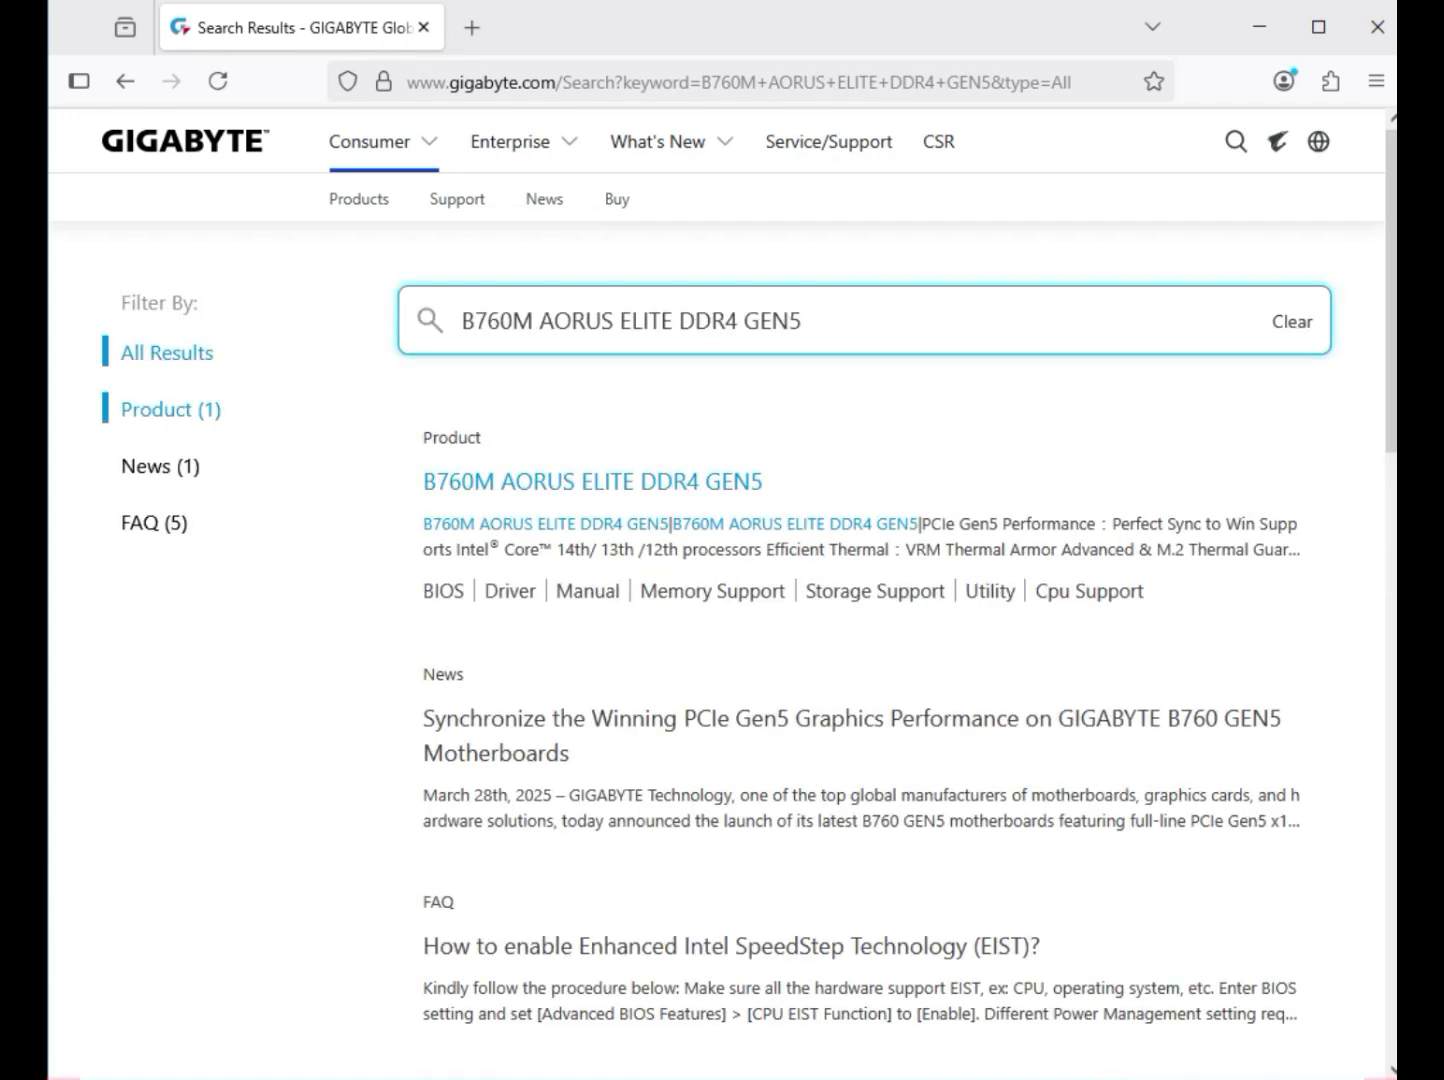
Filter the search results to products and open the B760M AORUS ELITE DDR4 GEN5 product page.
left_click_drag(230, 411, 120, 411)
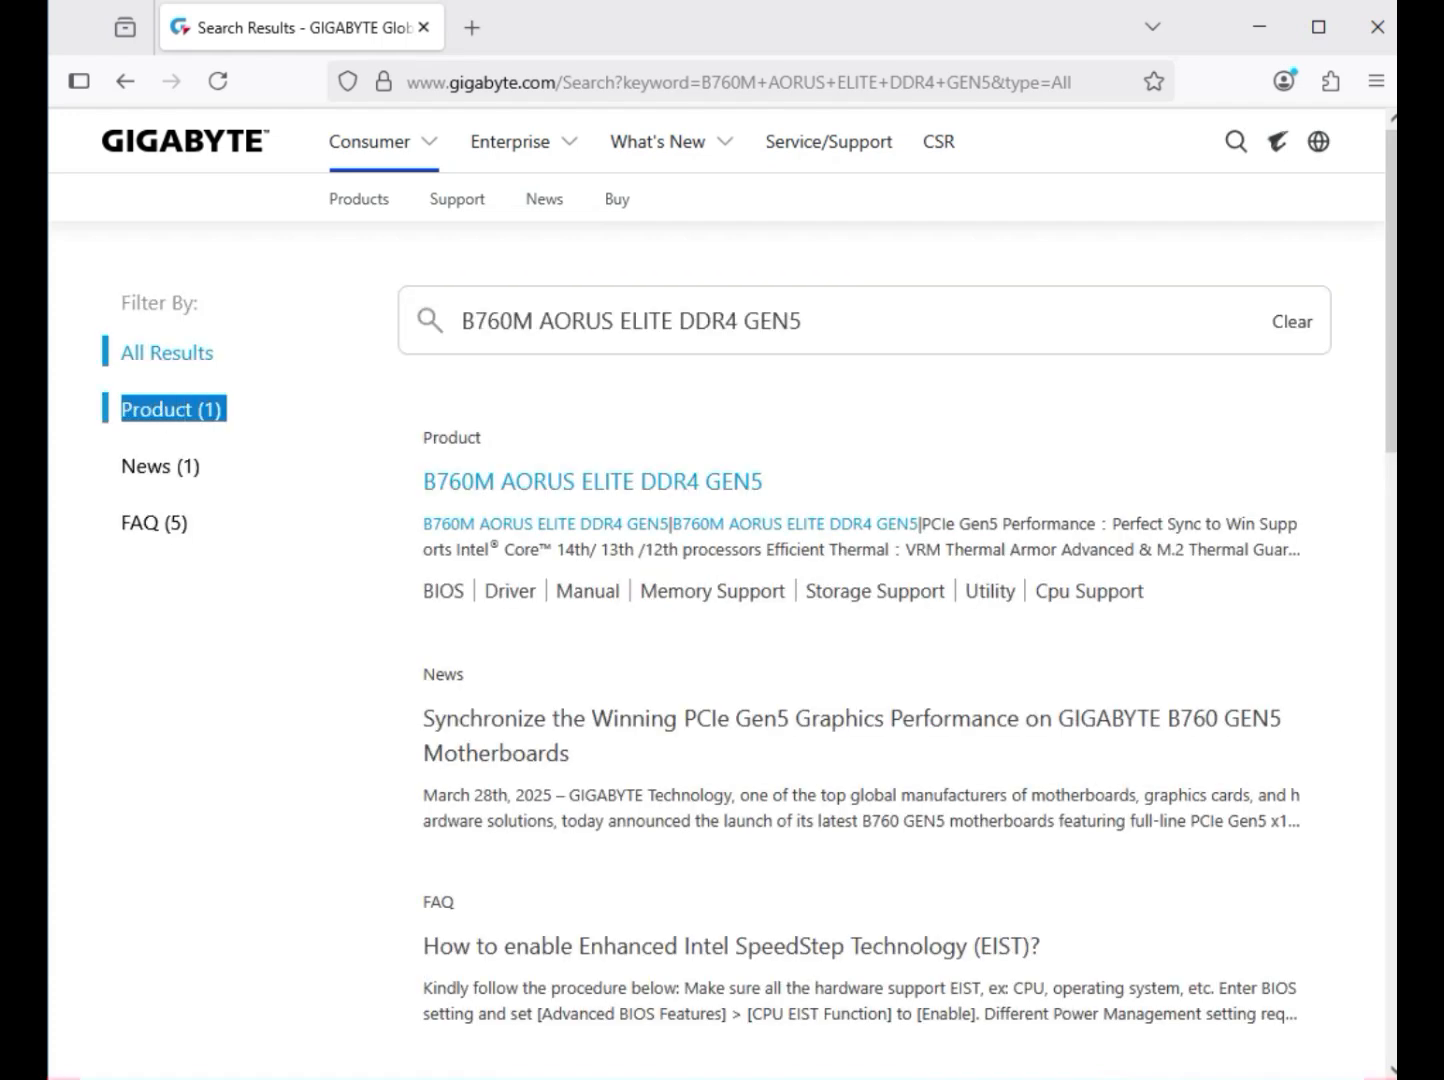
left_click(150, 410)
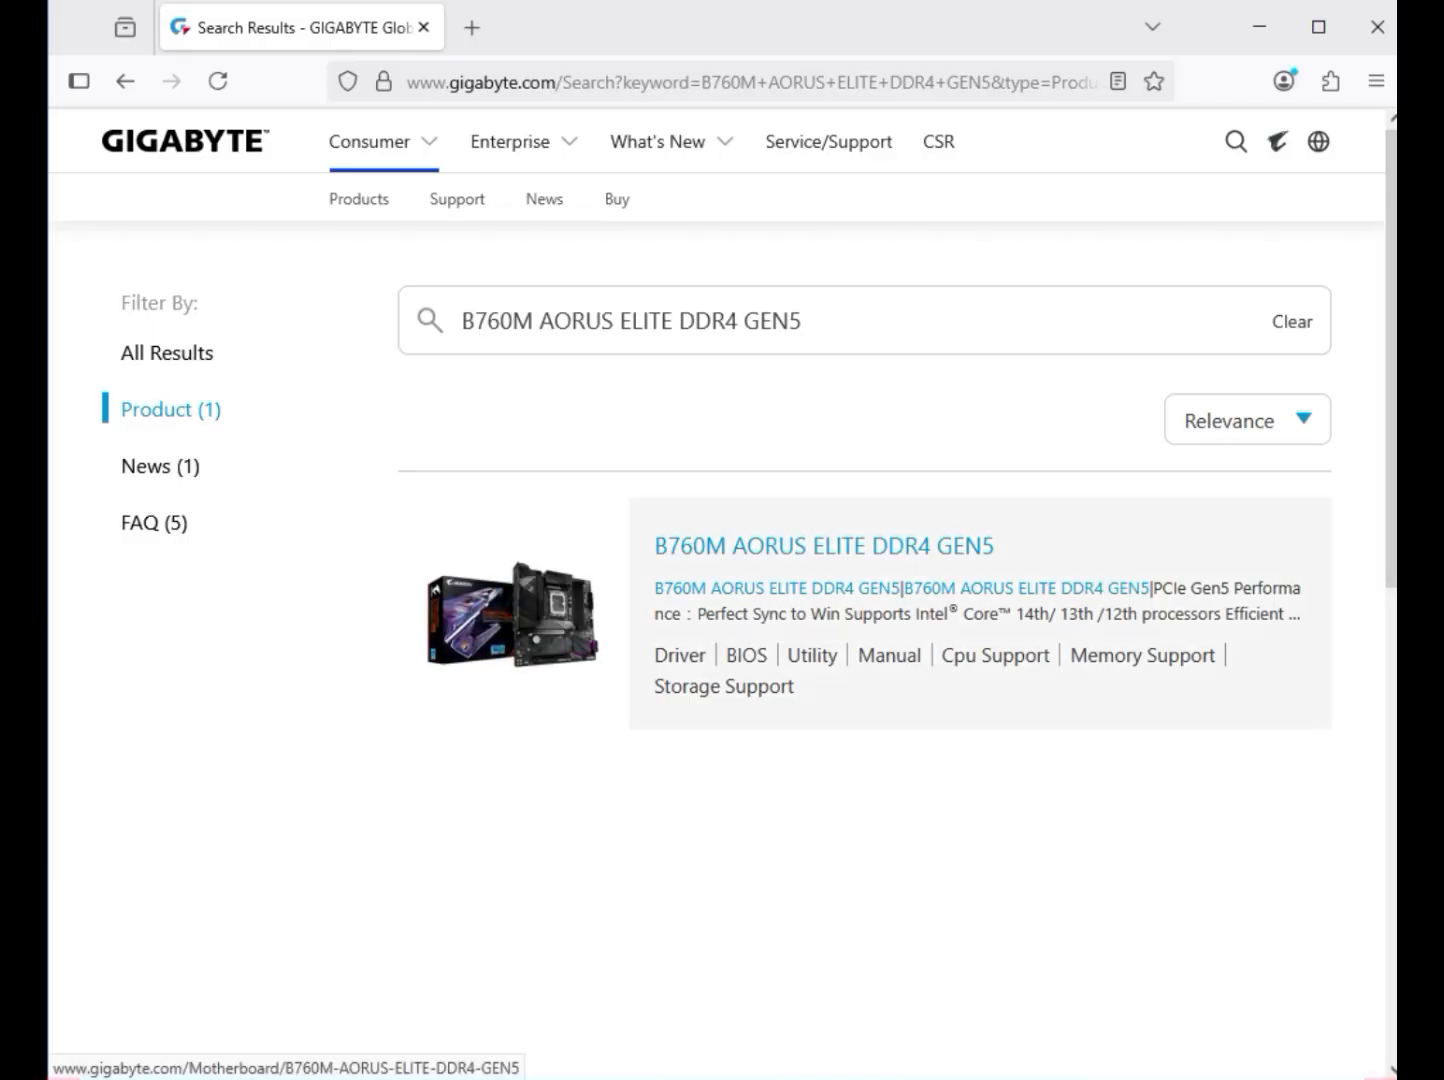
left_click(512, 614)
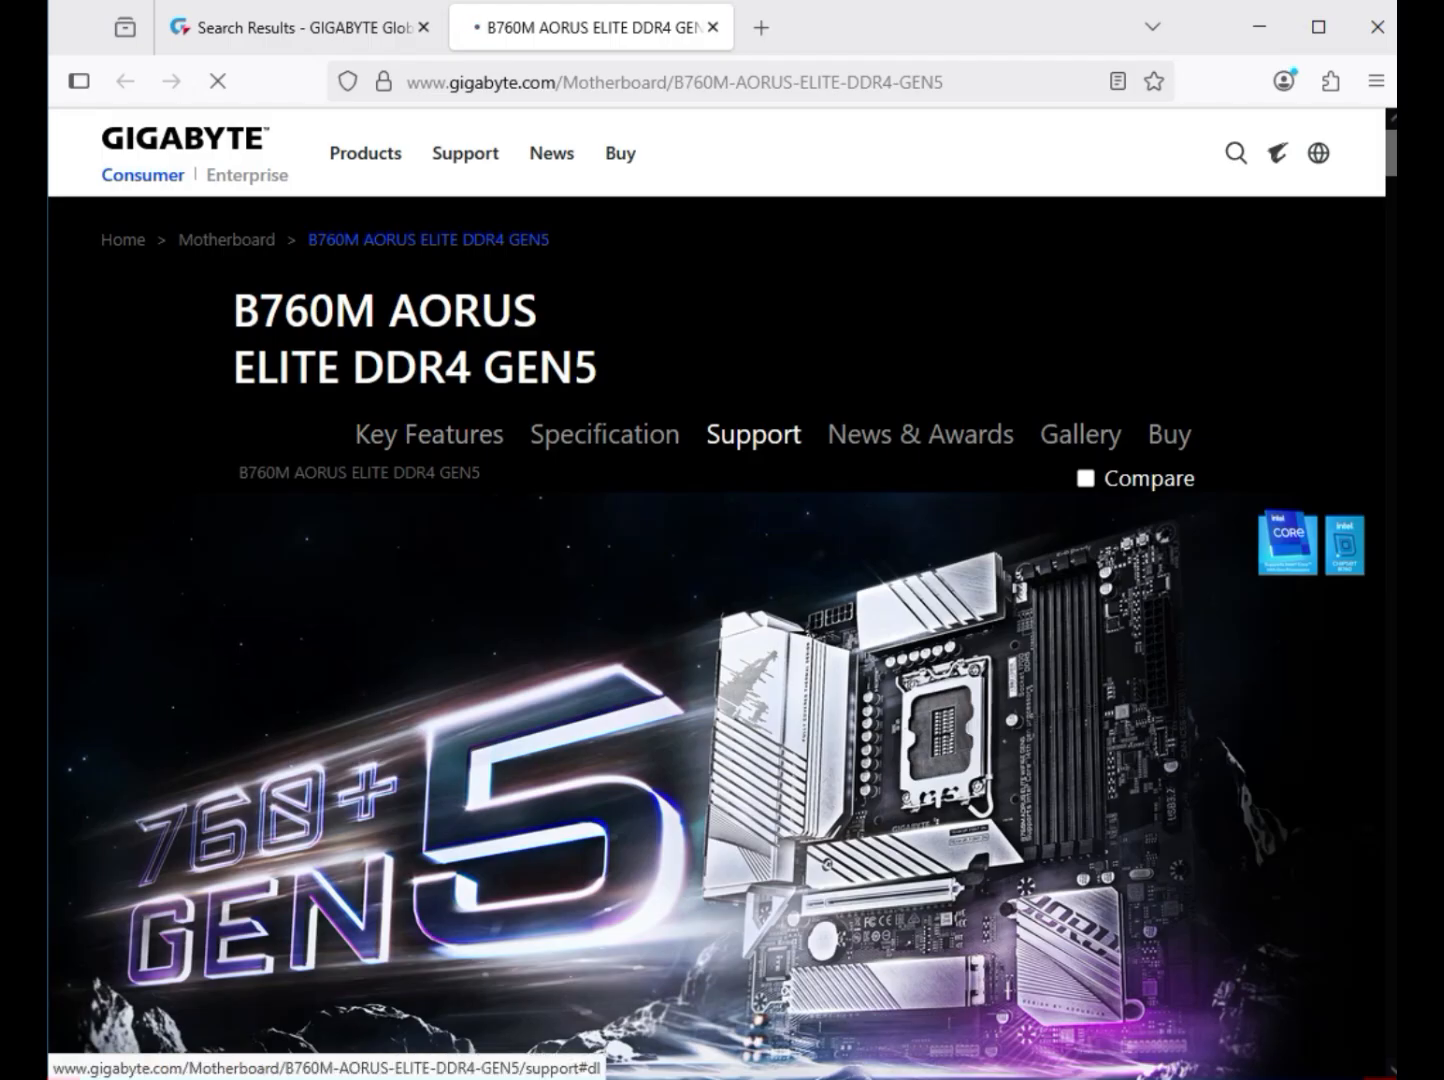
Open the motherboard's support downloads and set the driver OS to Windows 11 64bit.
left_click_drag(705, 434, 801, 434)
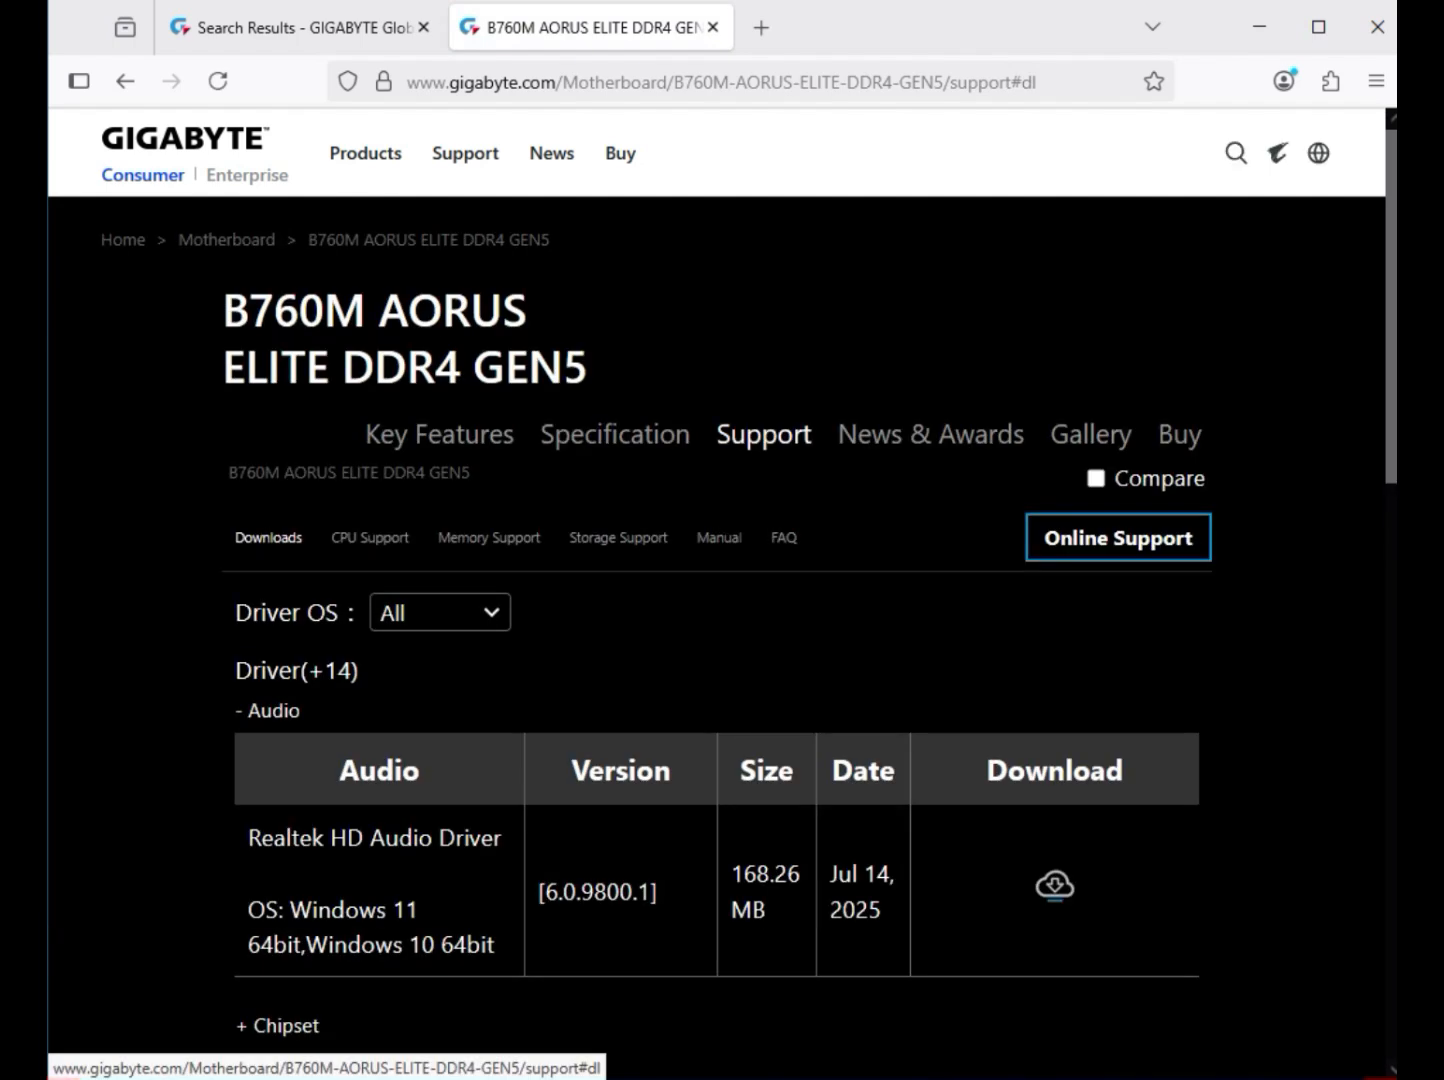
left_click(440, 612)
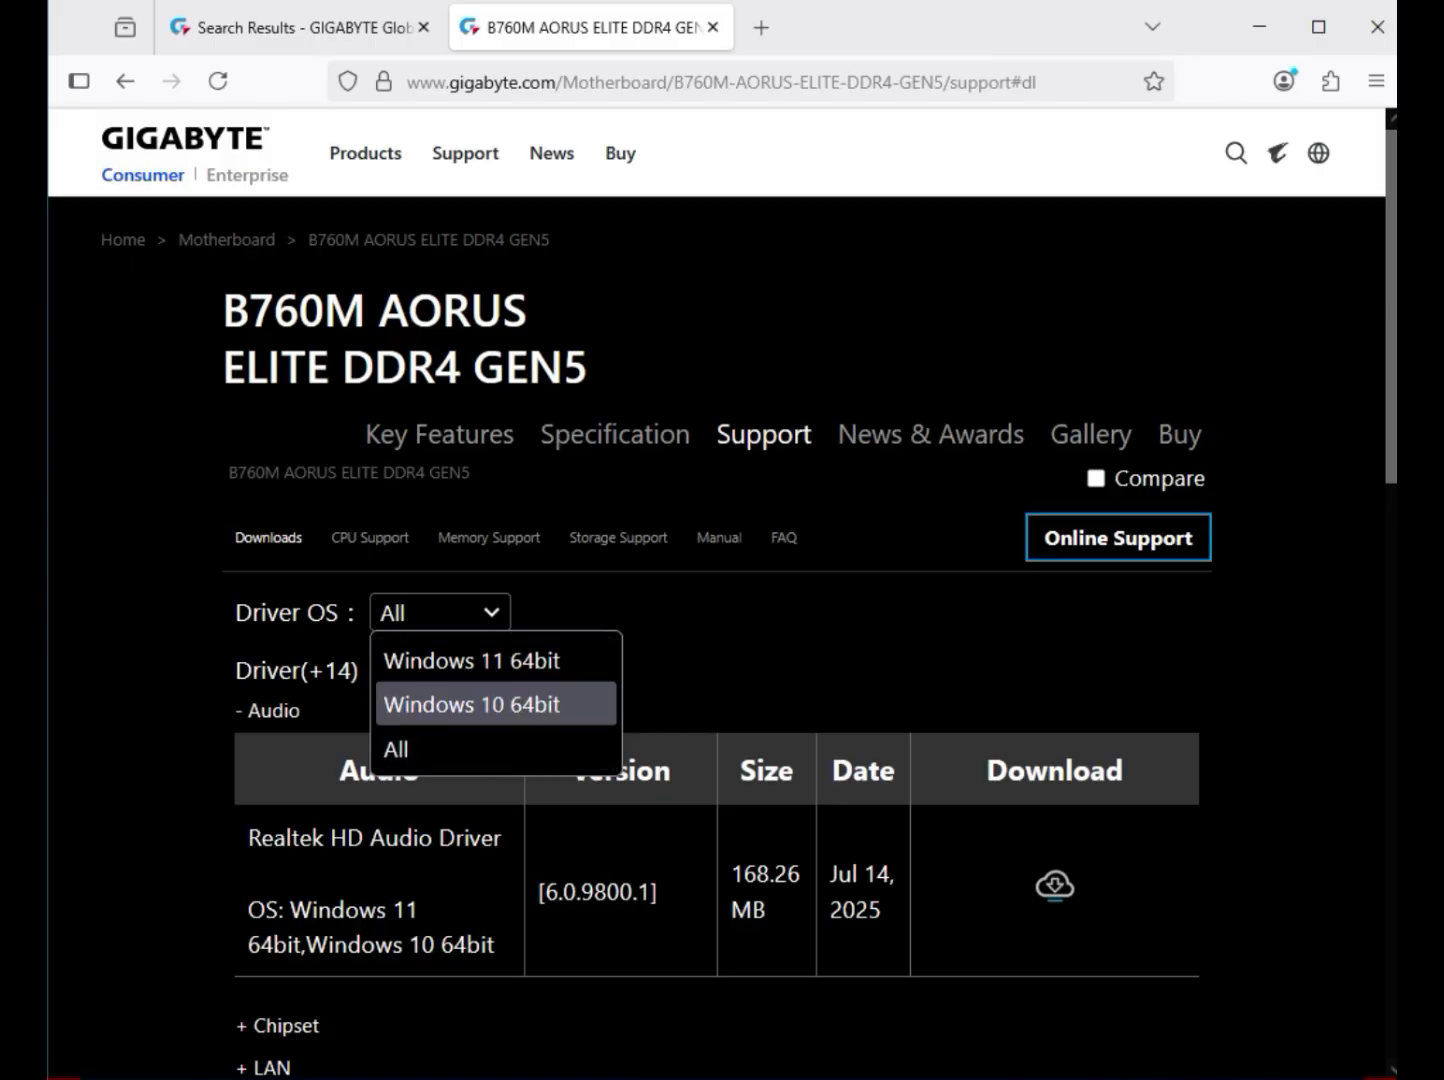
left_click(472, 661)
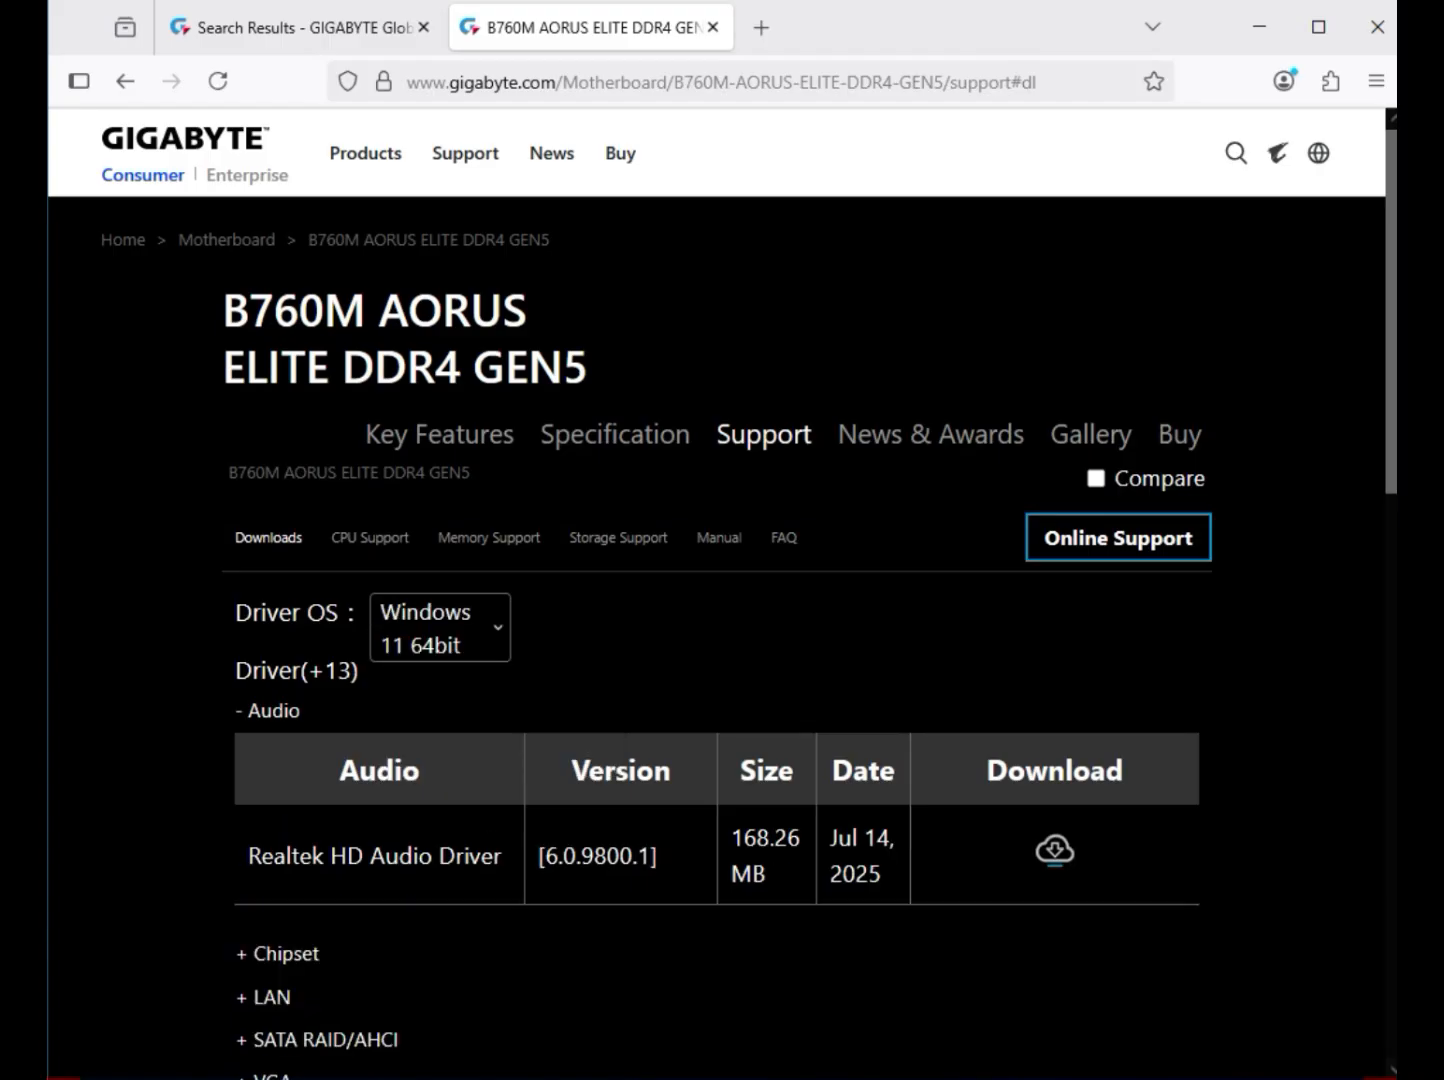
Download the Realtek HD Audio Driver, version 6.0.9800.1, from the audio drivers.
left_click_drag(302, 711, 243, 711)
left_click_drag(558, 856, 347, 856)
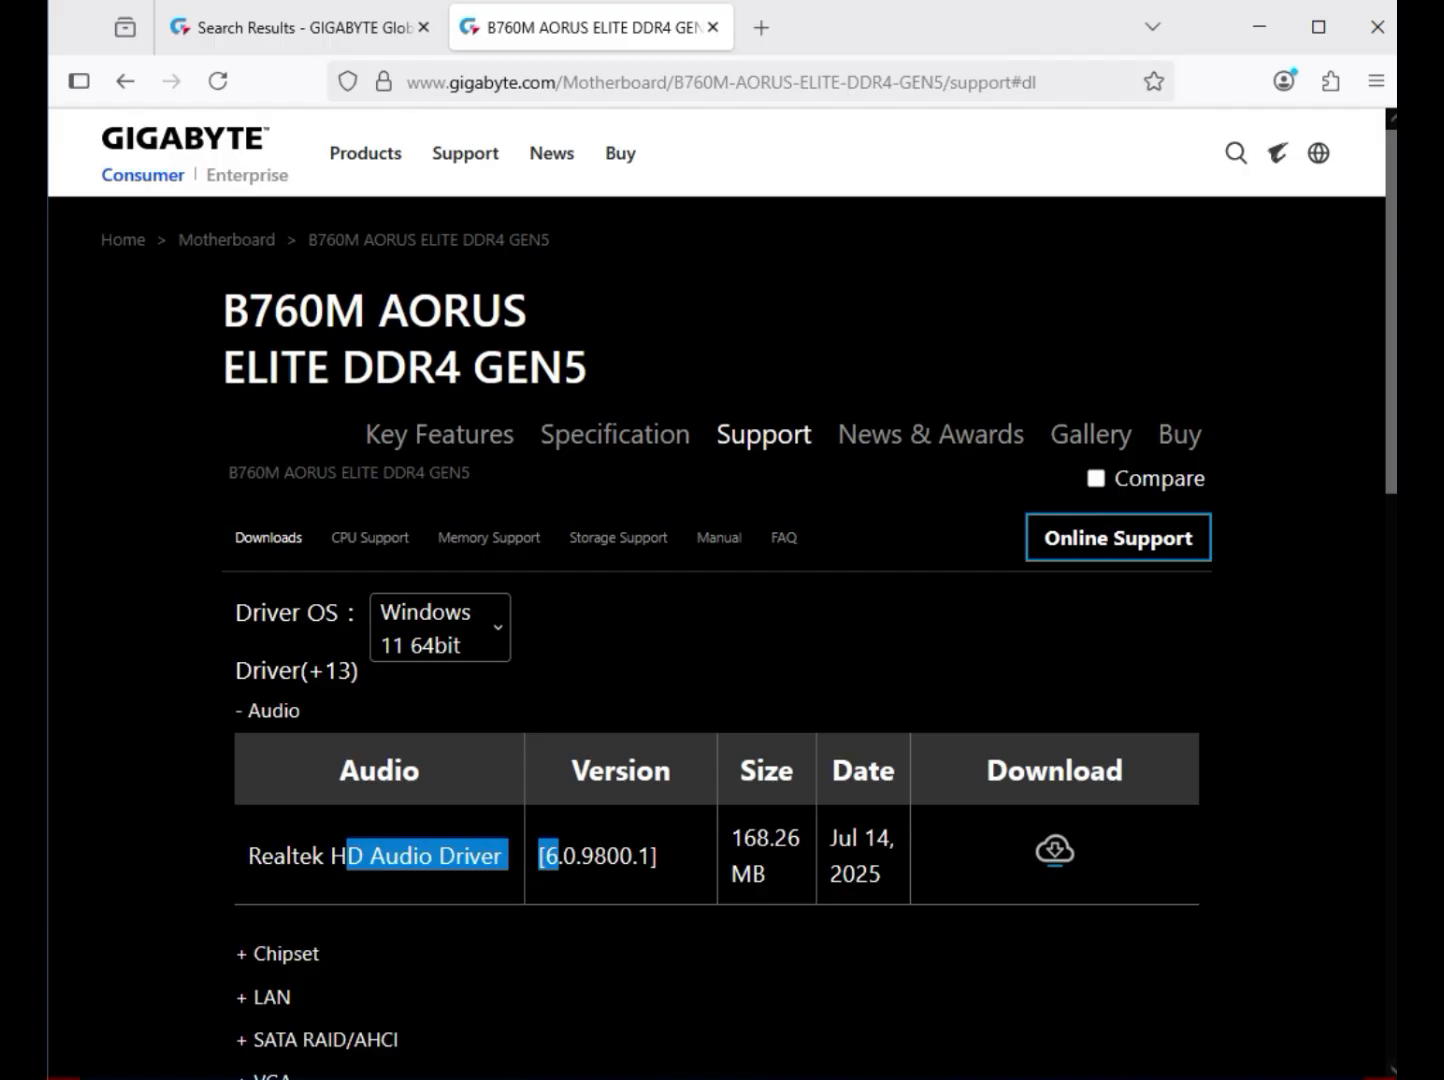
left_click(1054, 849)
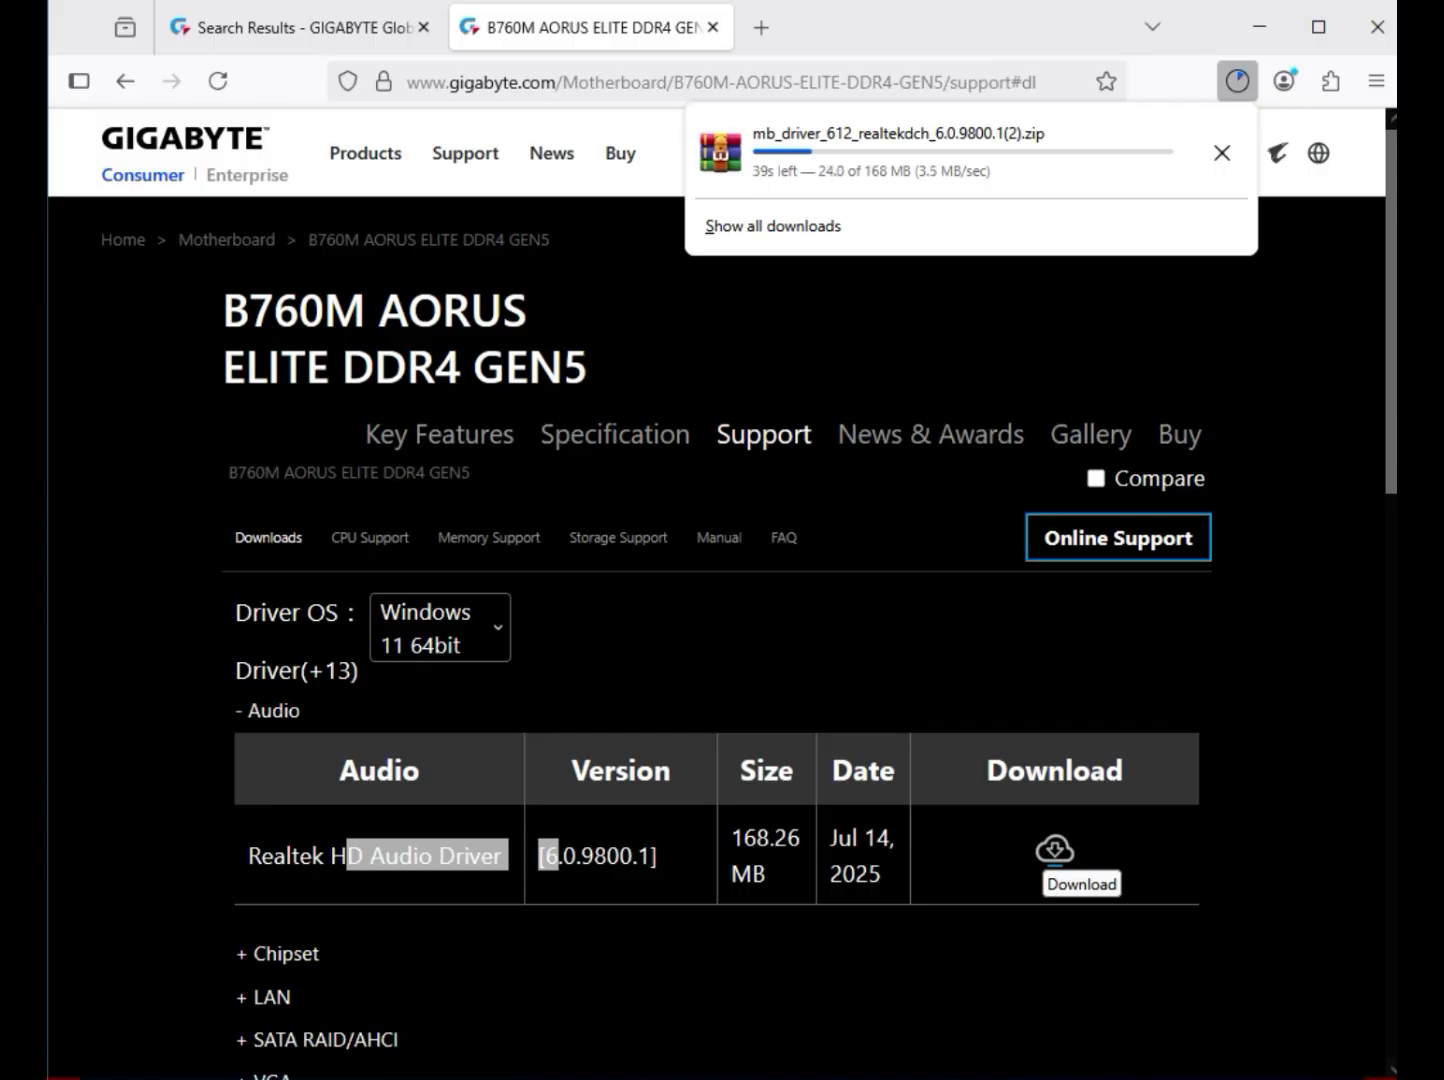
Expand the chipset drivers and download the Intel Serial I/O driver and the Intel Management Engine Firmware.
scroll(1054, 849, "down", 5)
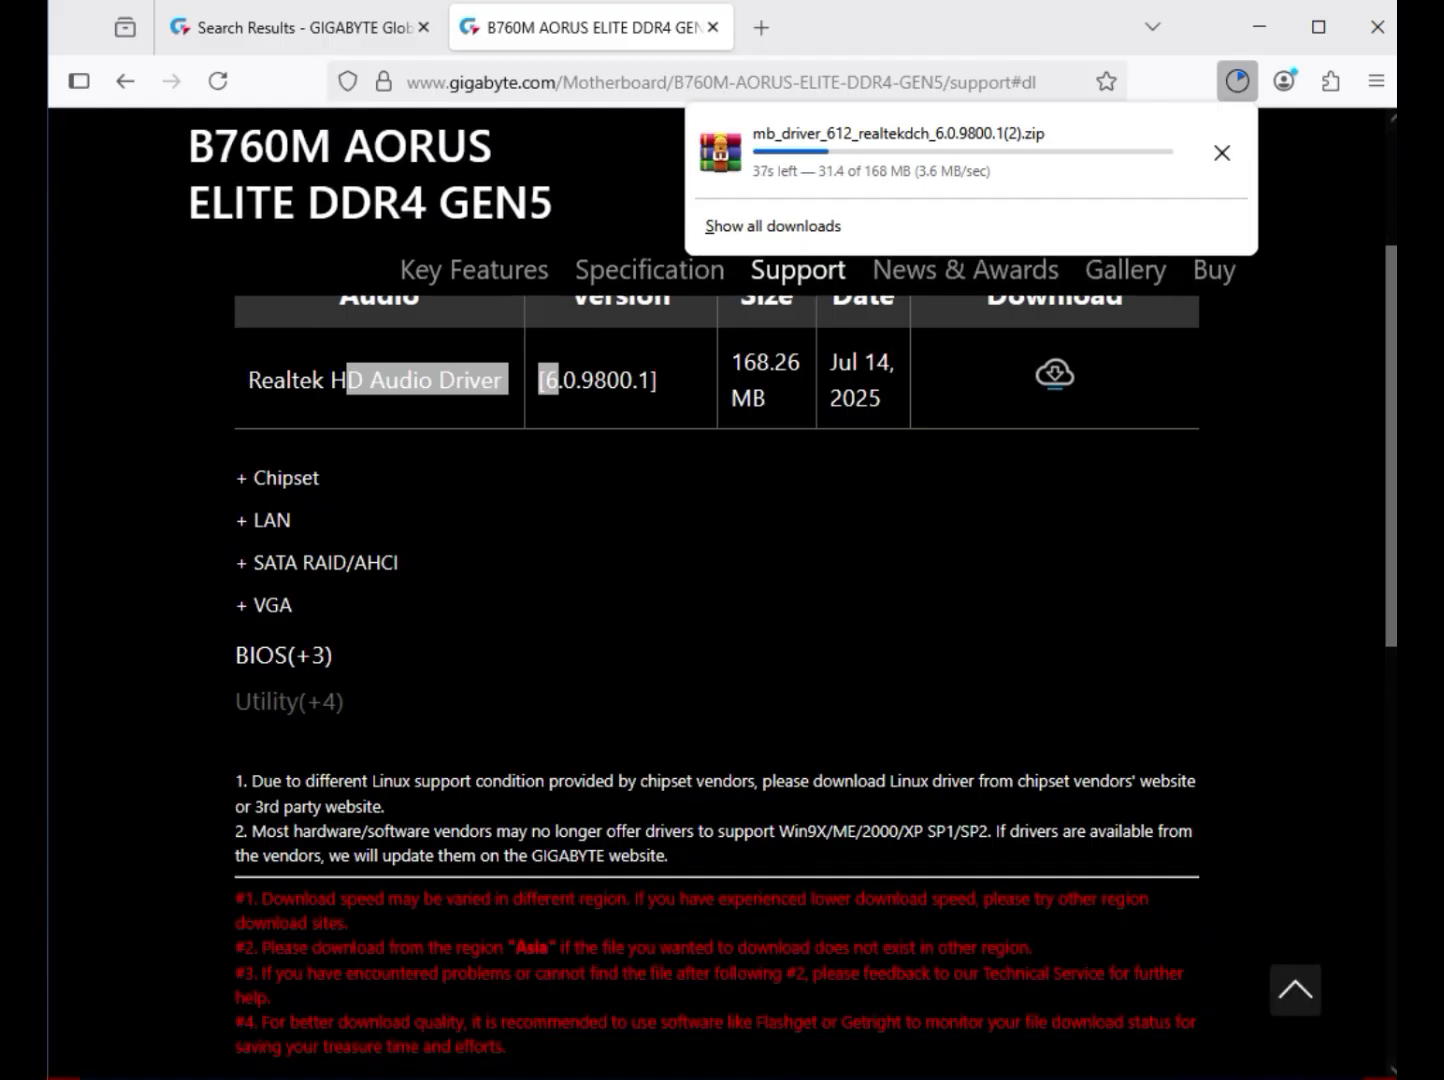
left_click(286, 478)
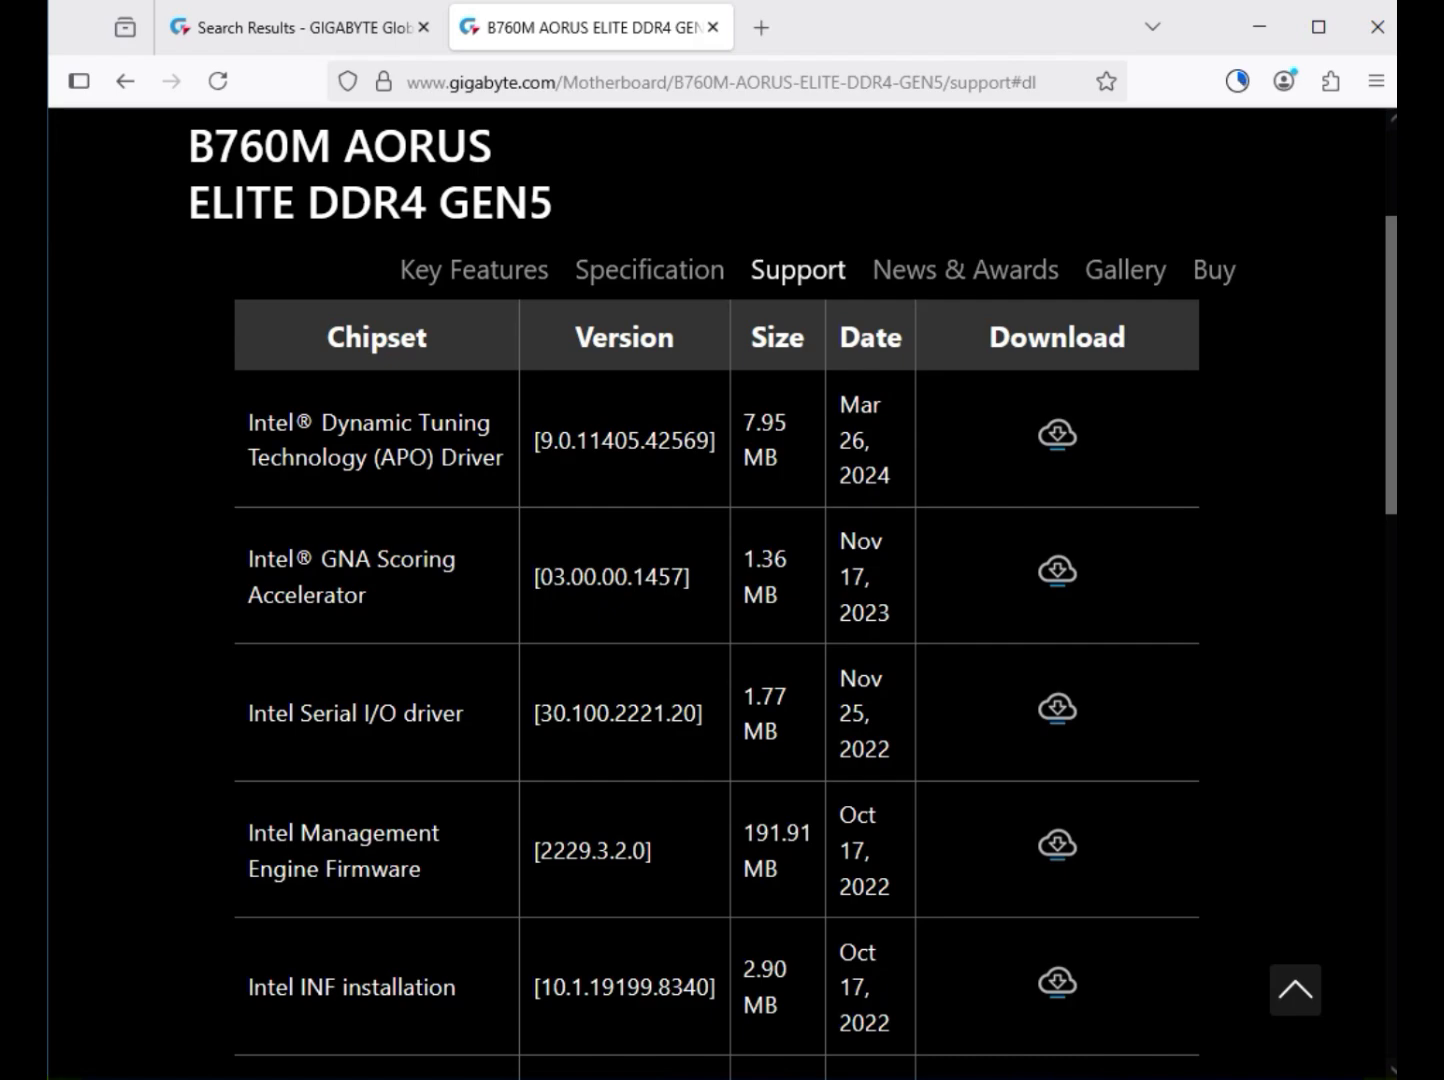
scroll(306, 600, "down", 2)
left_click_drag(300, 581, 469, 581)
left_click_drag(296, 703, 427, 739)
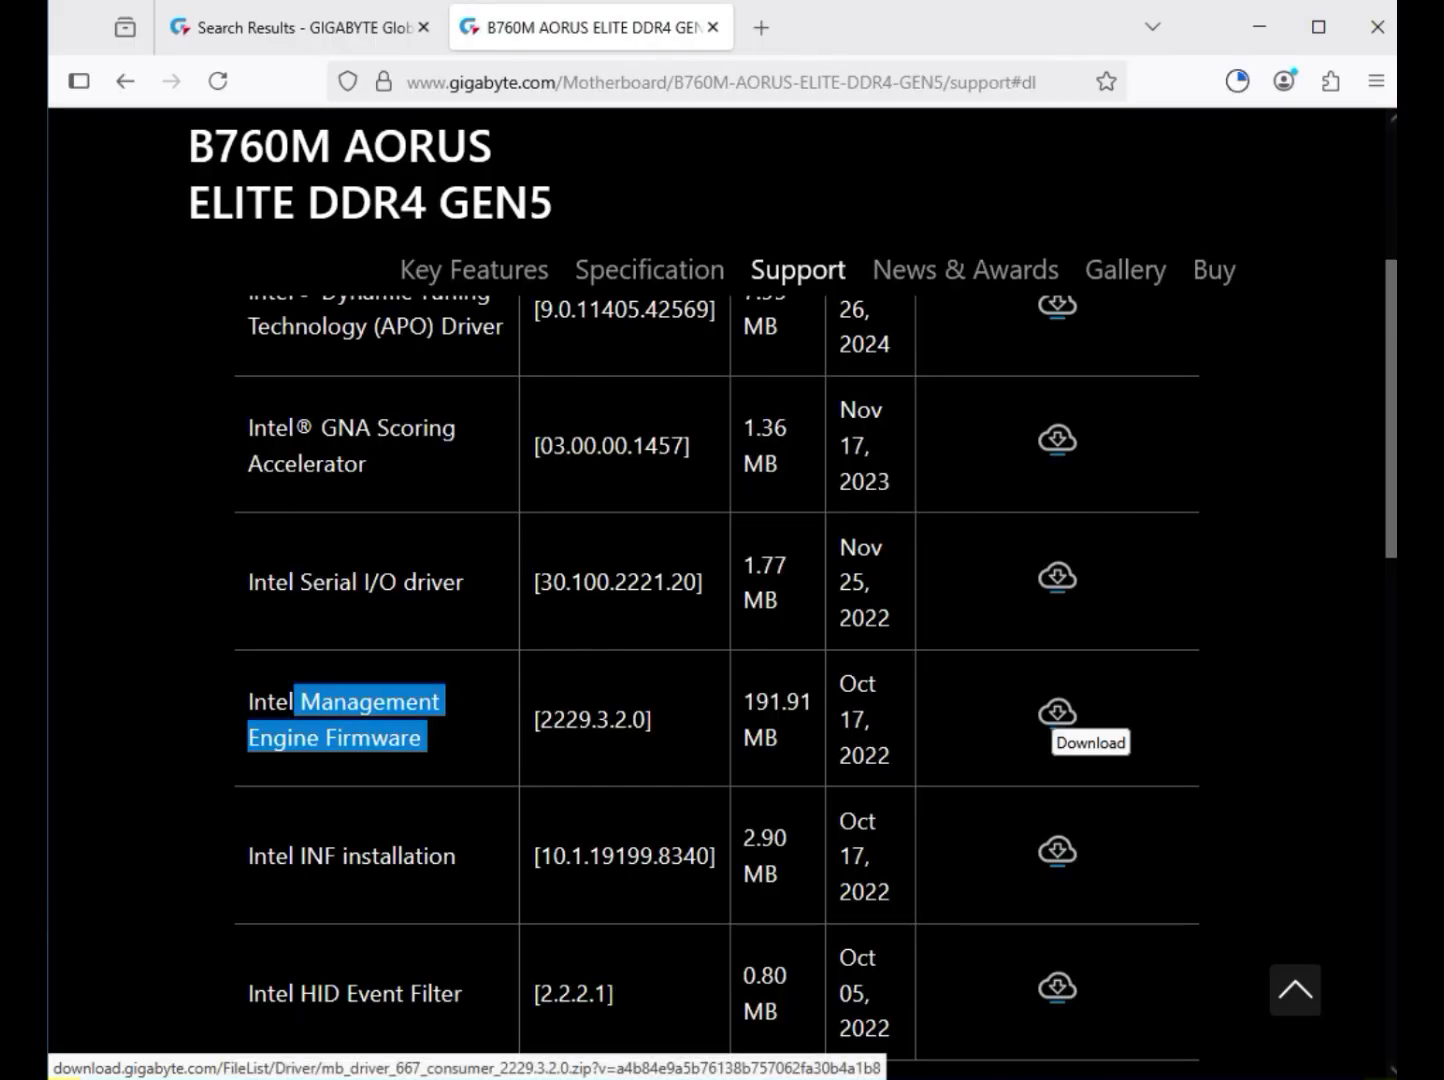
Expand the LAN drivers and download the Realtek LAN Driver, version 11.24.0318.2025.
scroll(1060, 720, "down", 6)
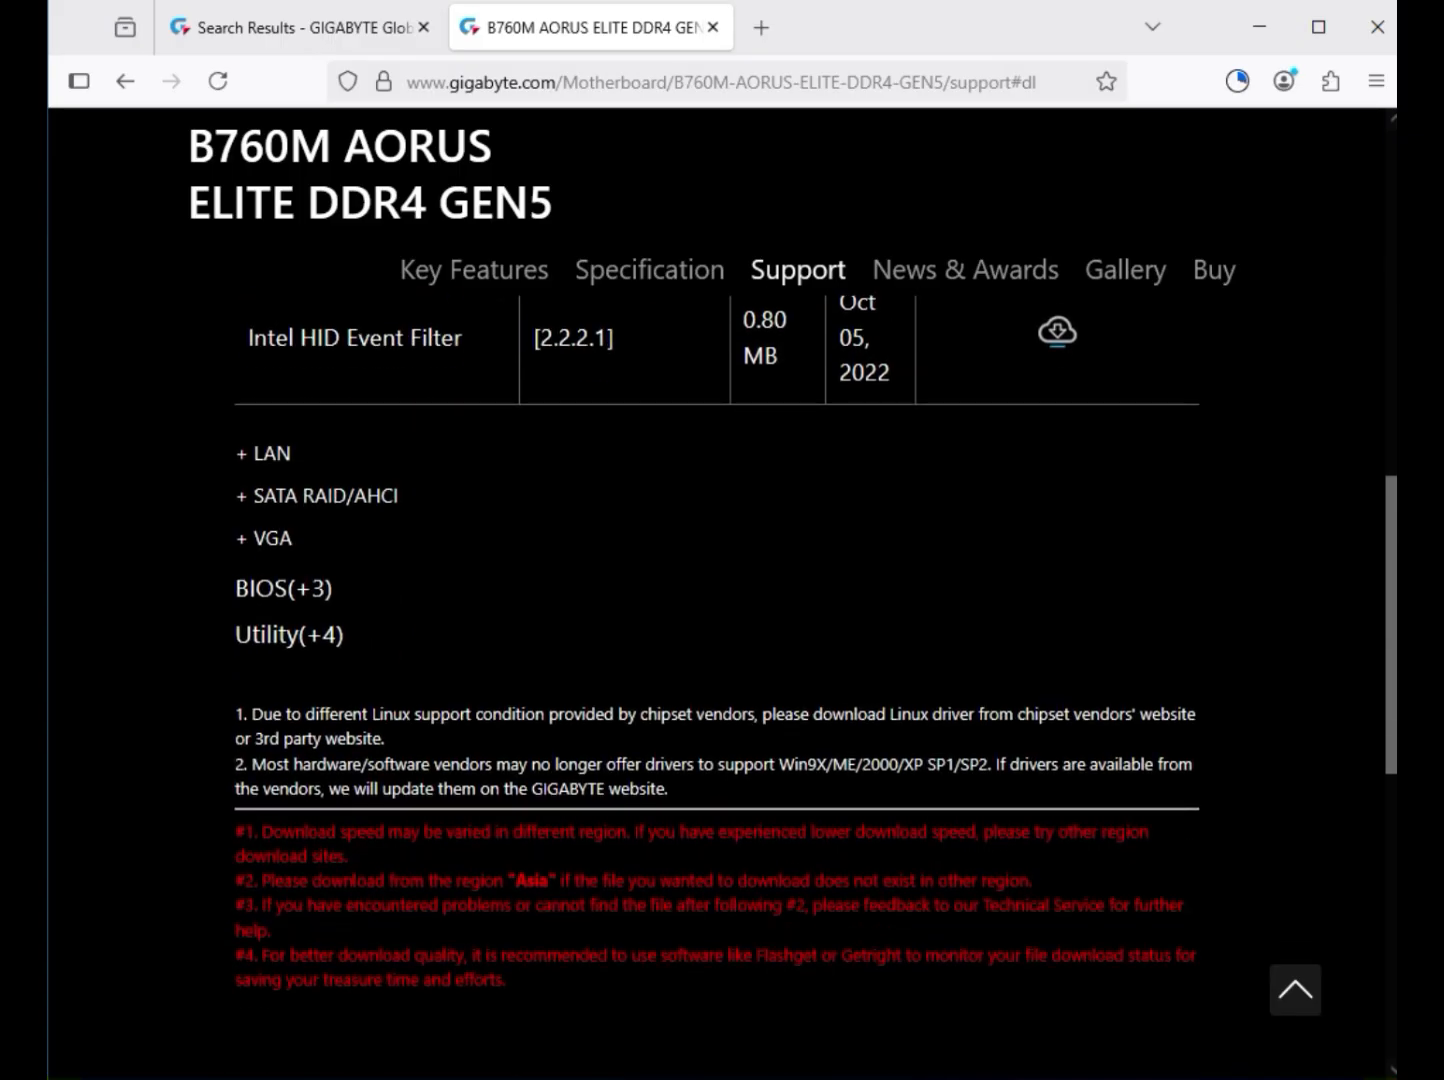
scroll(717, 690, "up", 1)
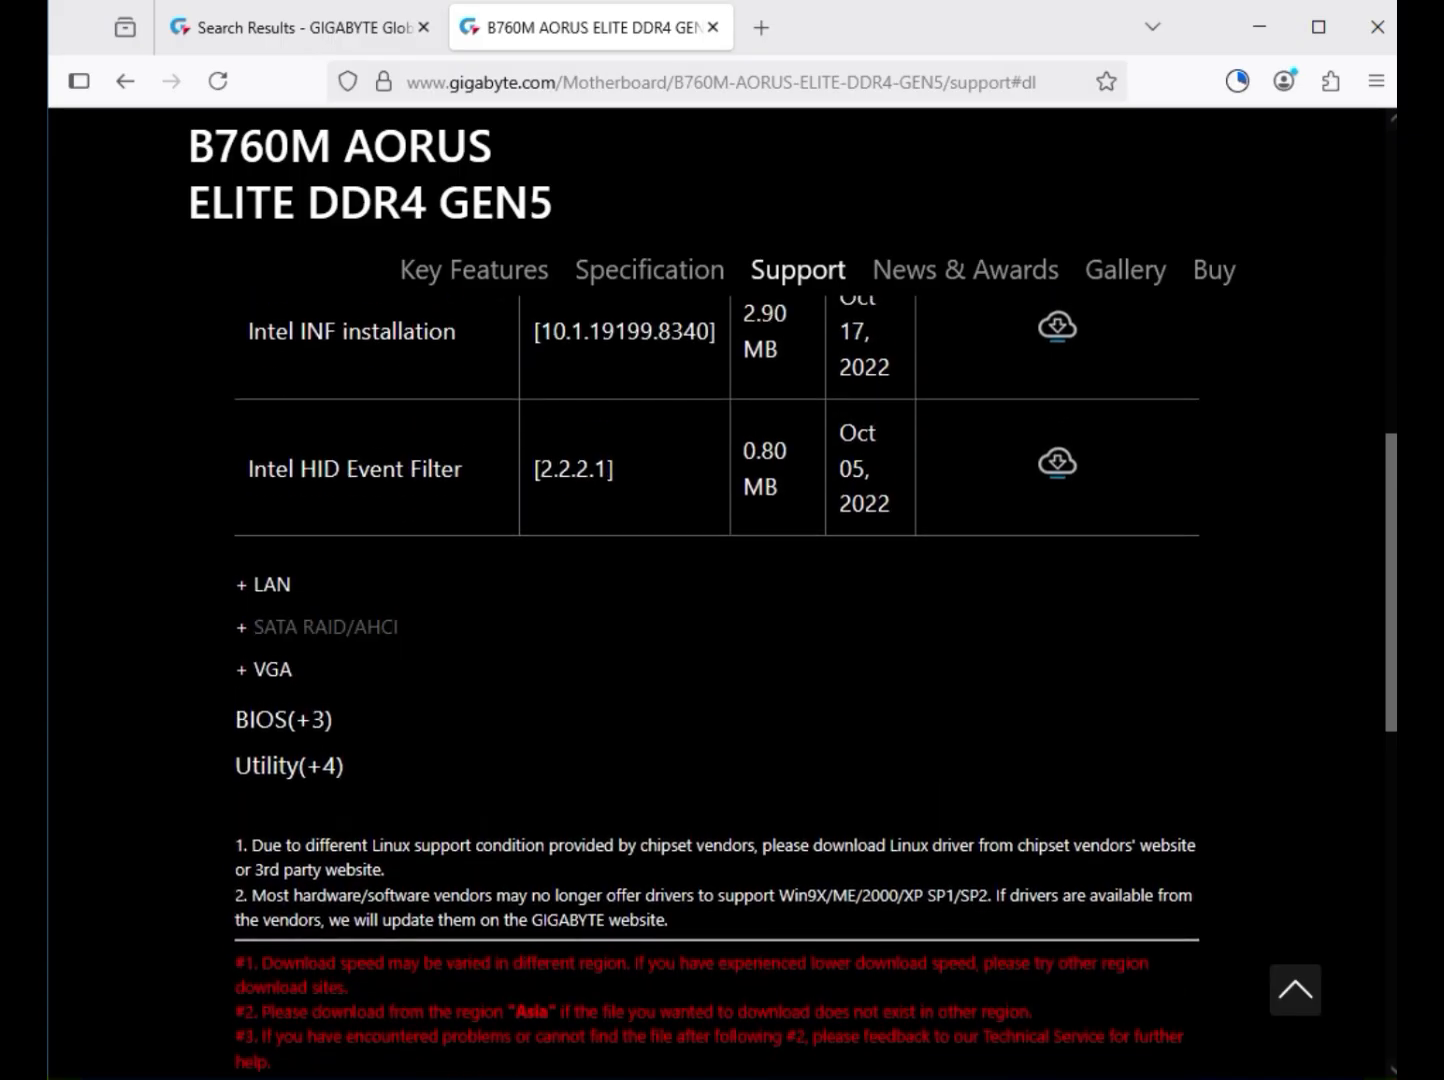
left_click(271, 584)
scroll(717, 690, "up", 2)
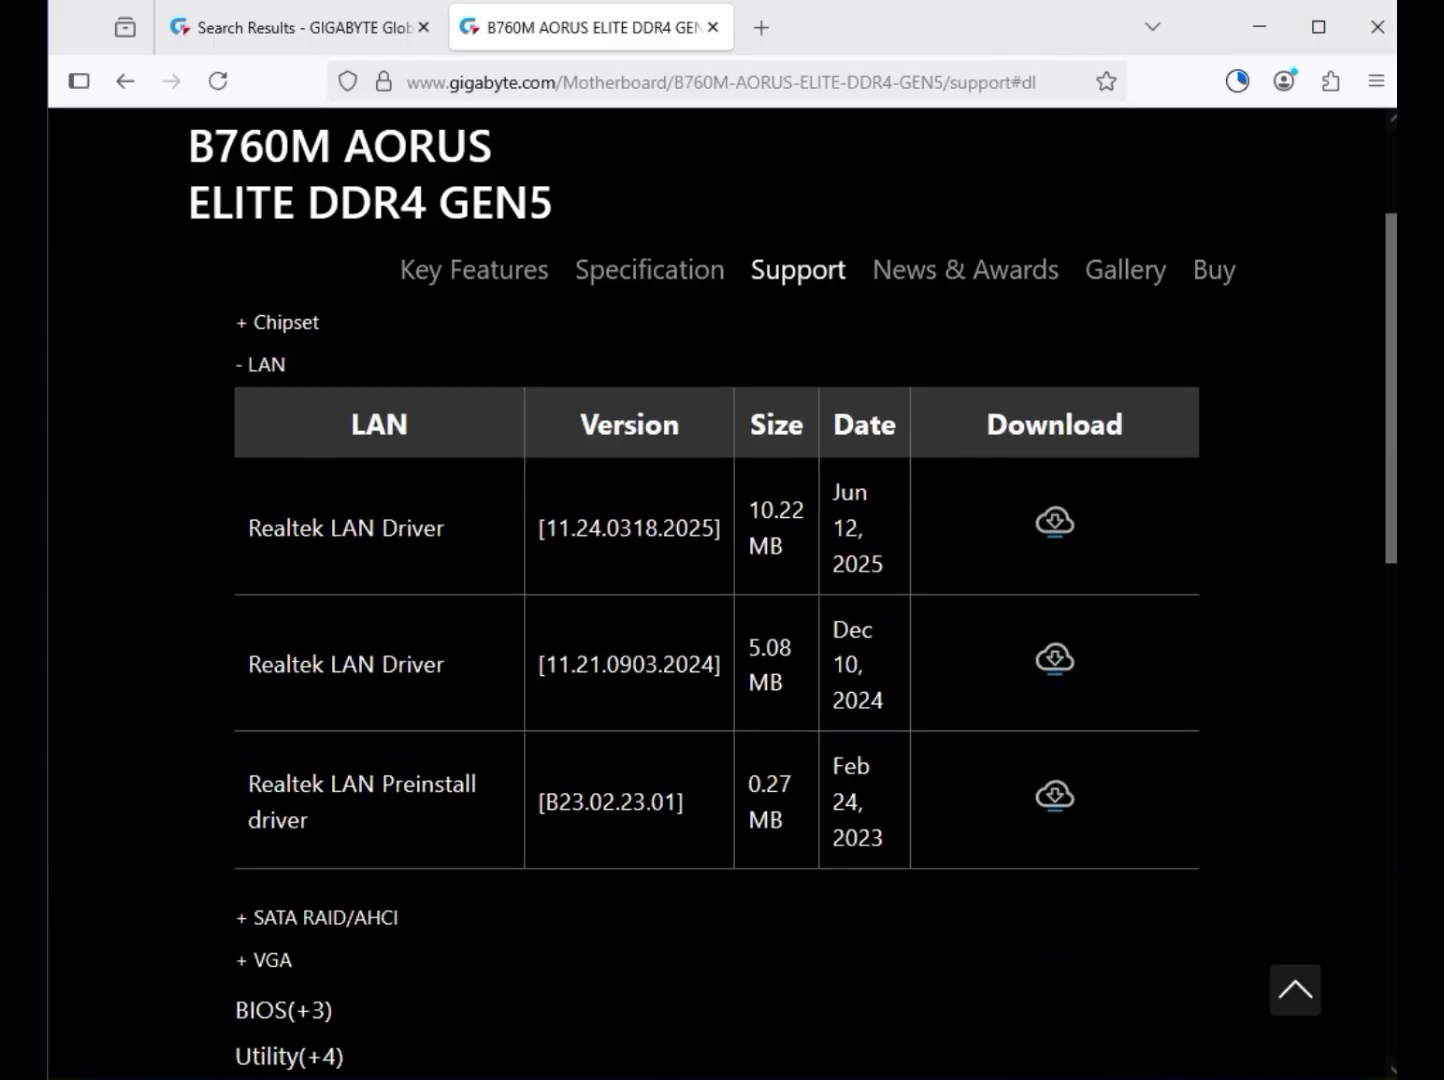
left_click_drag(323, 528, 451, 528)
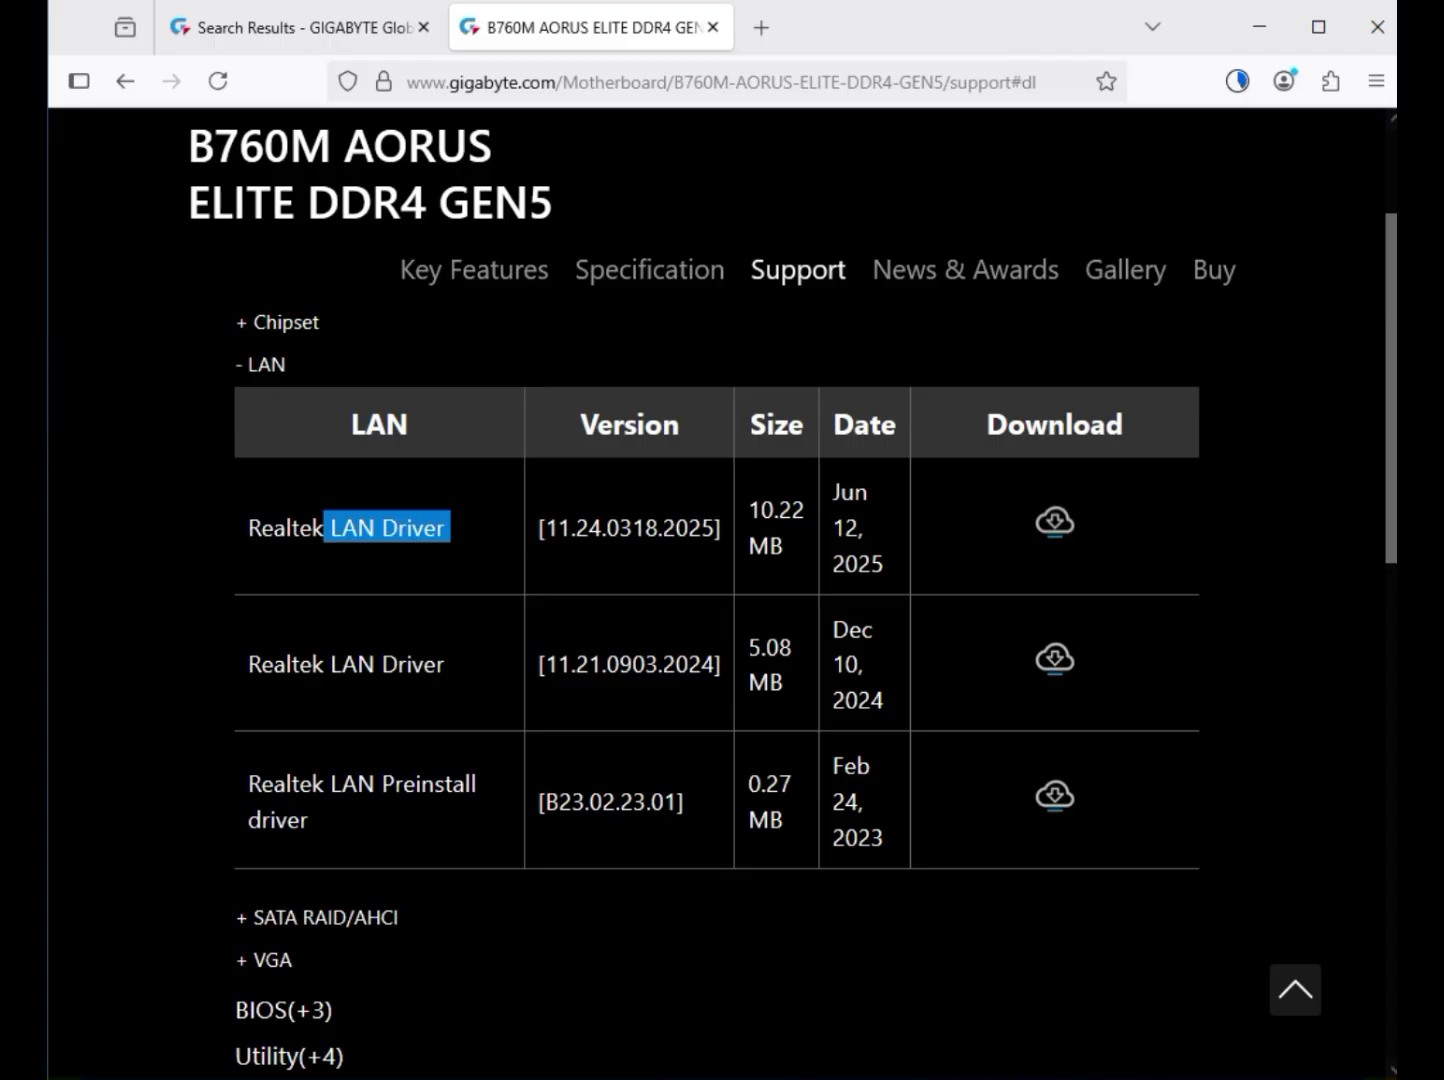
left_click(1055, 522)
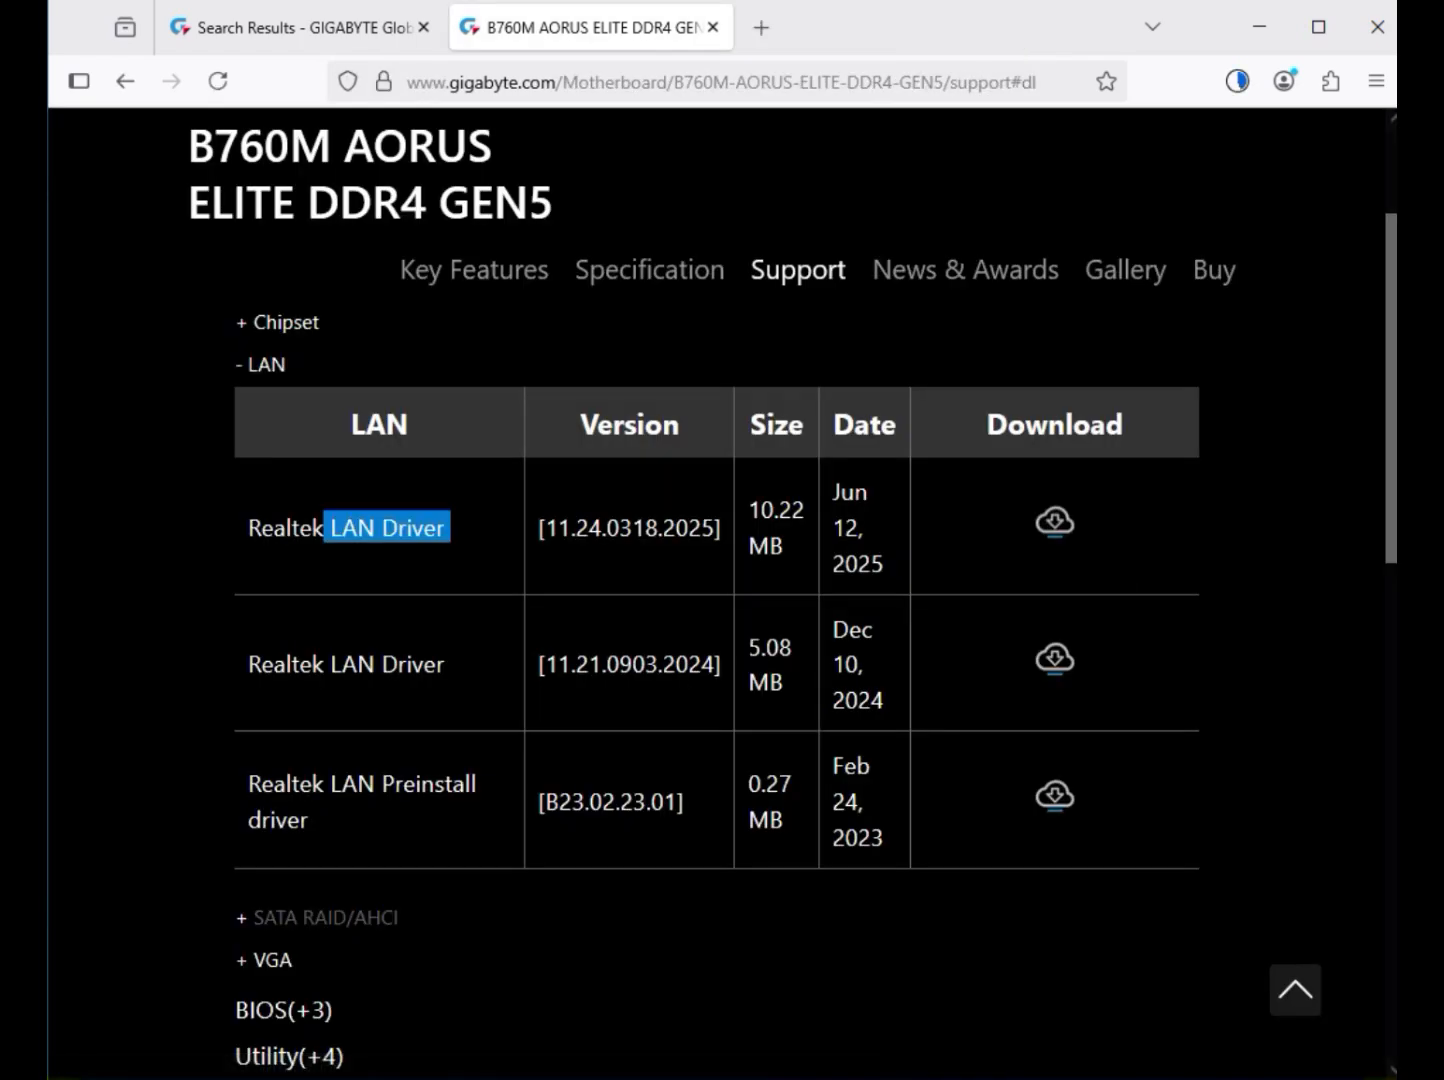
Expand the VGA drivers and download the Intel Graphic Driver, version 31.0.101.3302.
left_click(272, 960)
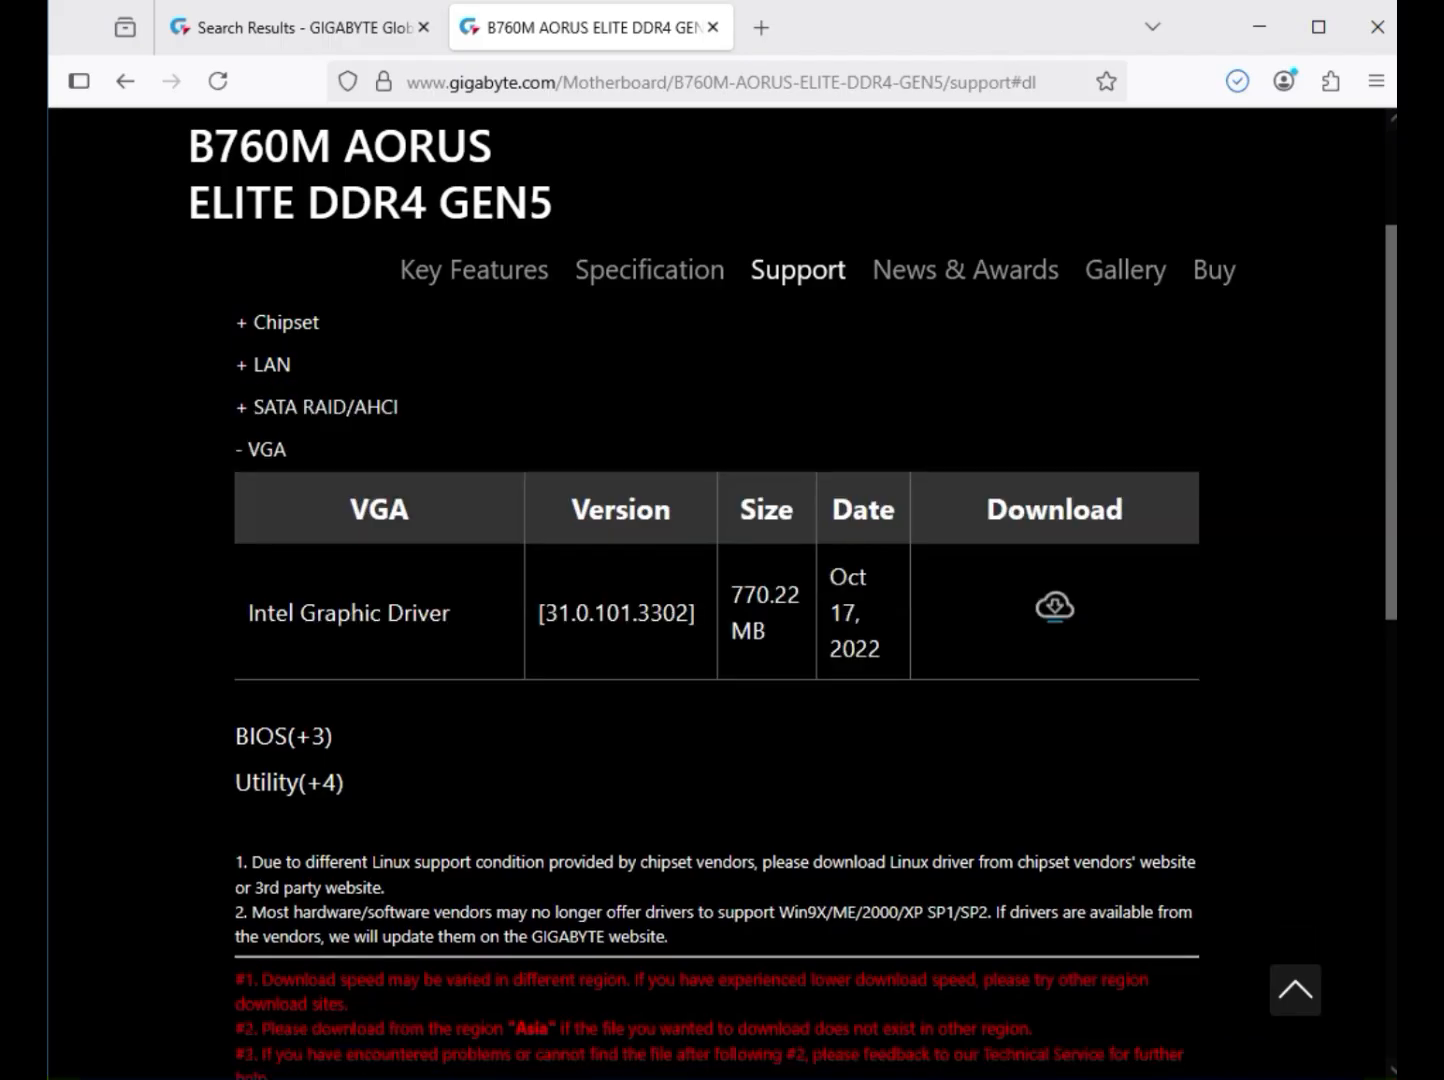
left_click_drag(288, 613, 456, 613)
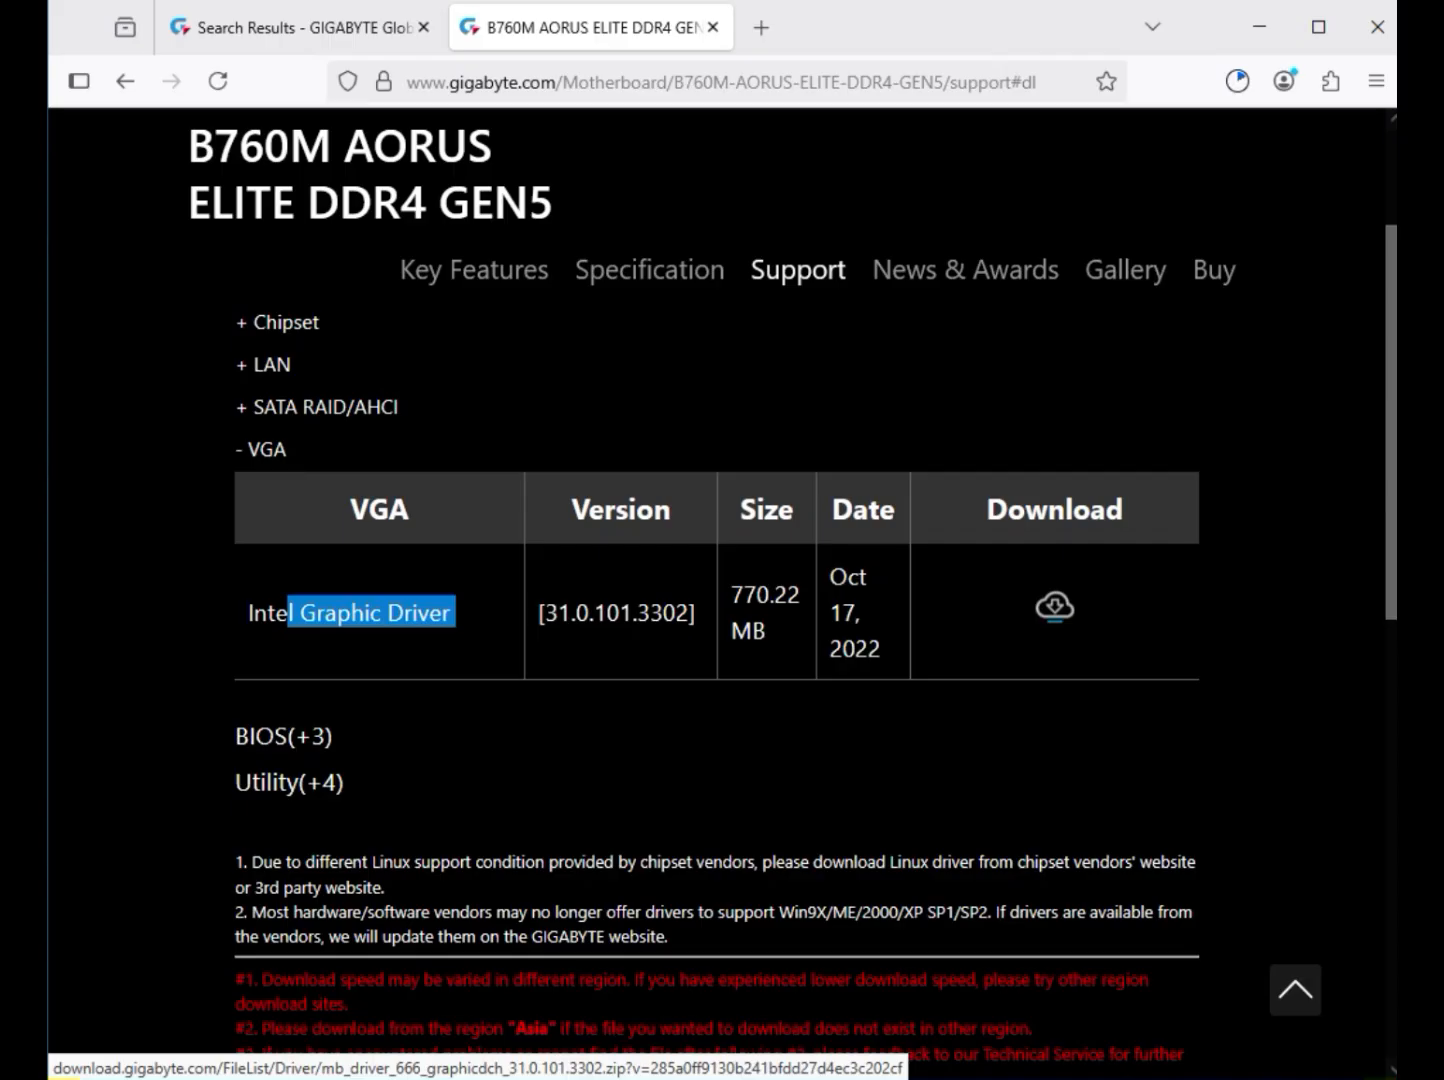
Show the downloaded LAN driver archive in its folder and look over the driver files there.
left_click(1237, 81)
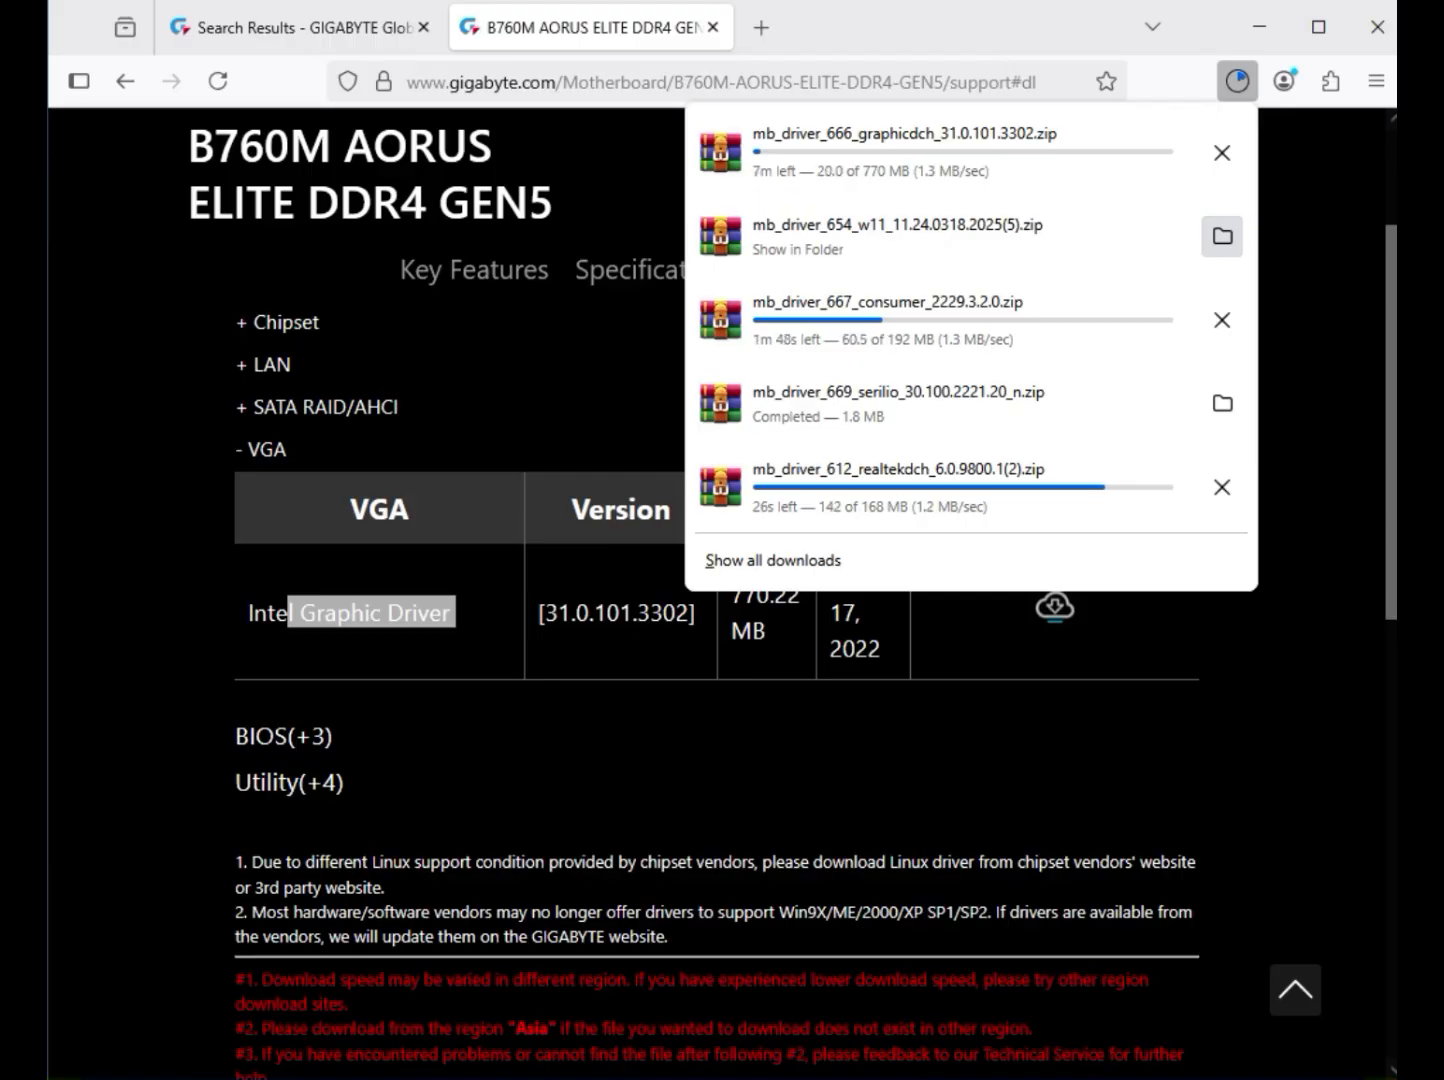
left_click(1222, 236)
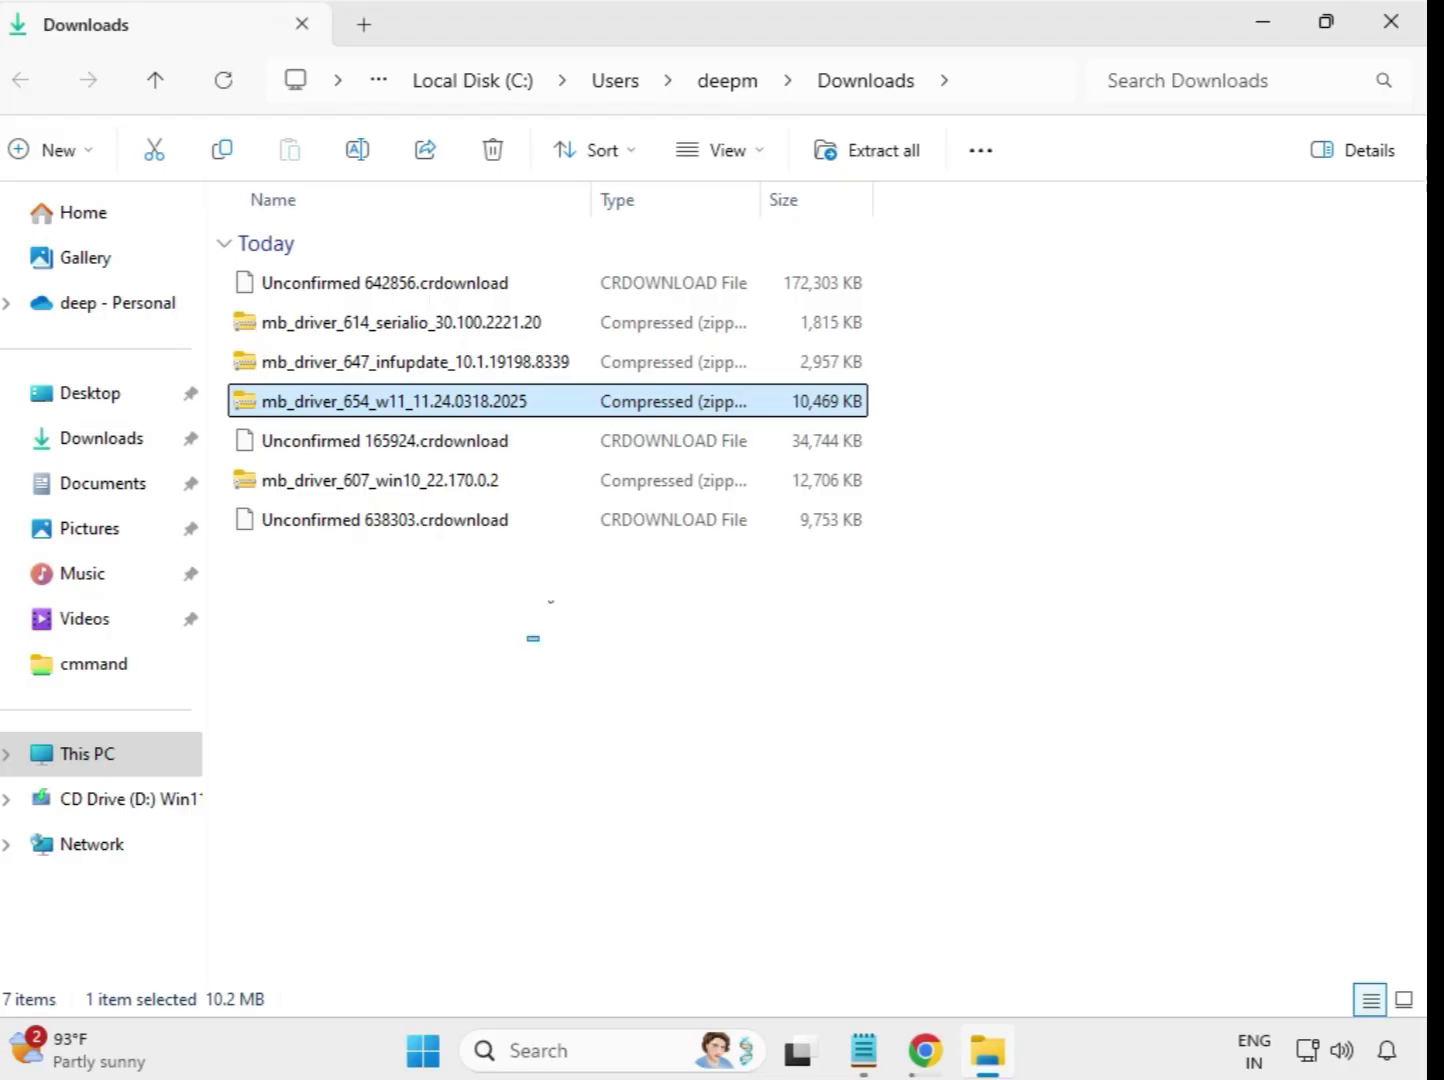
left_click_drag(533, 638, 493, 284)
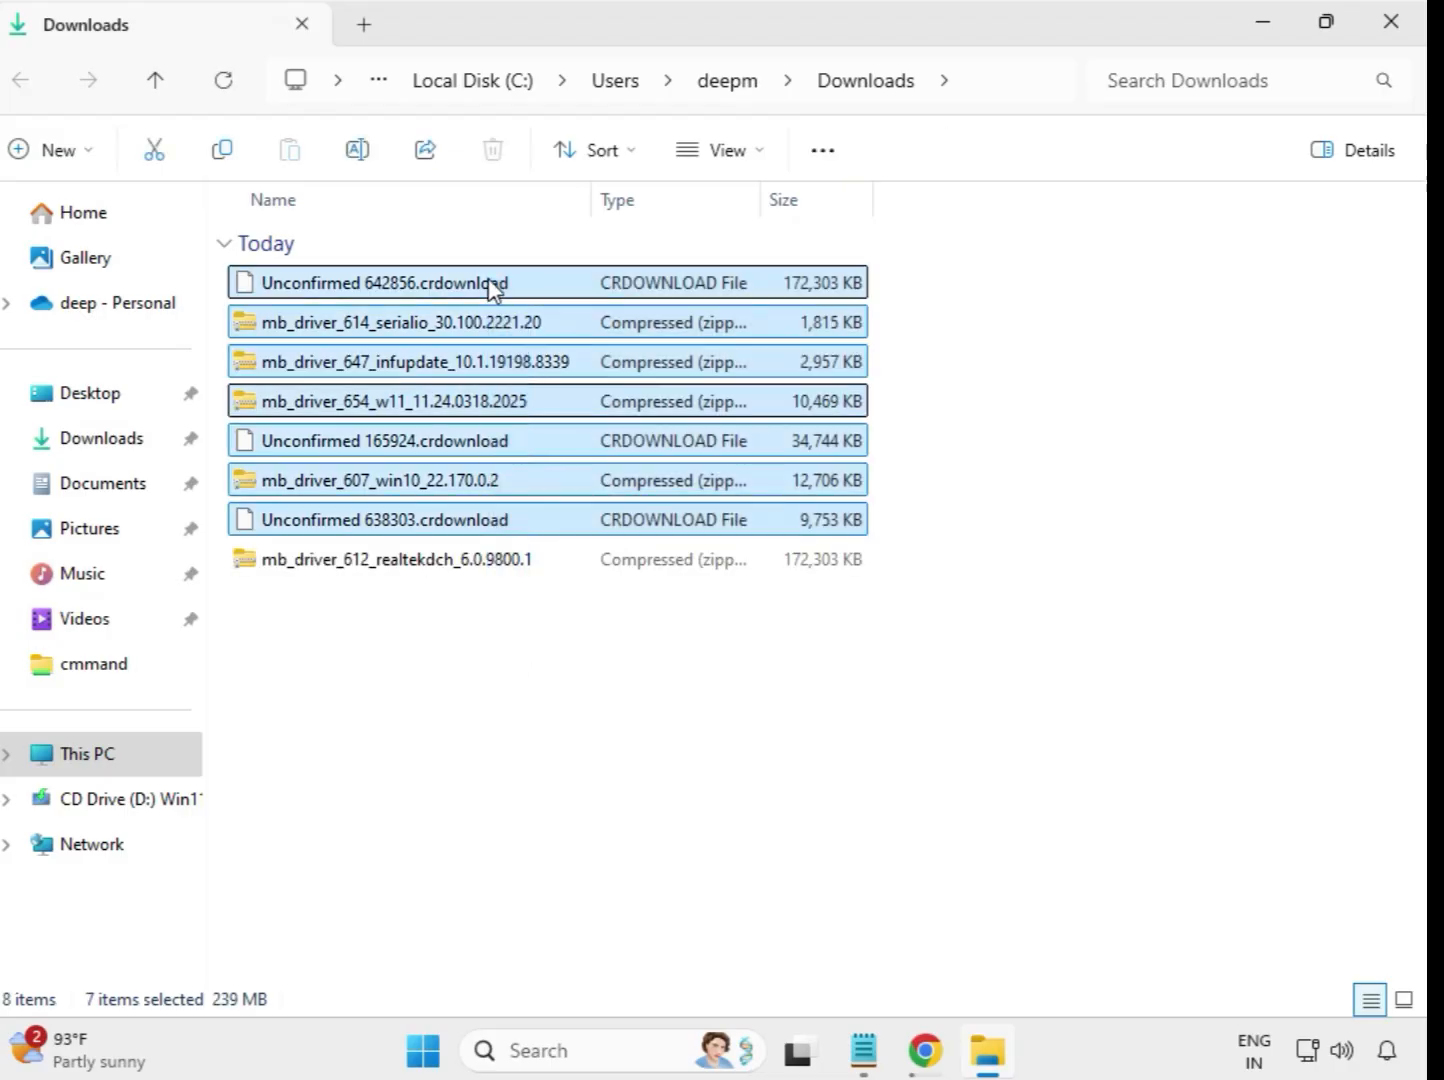
left_click(769, 666)
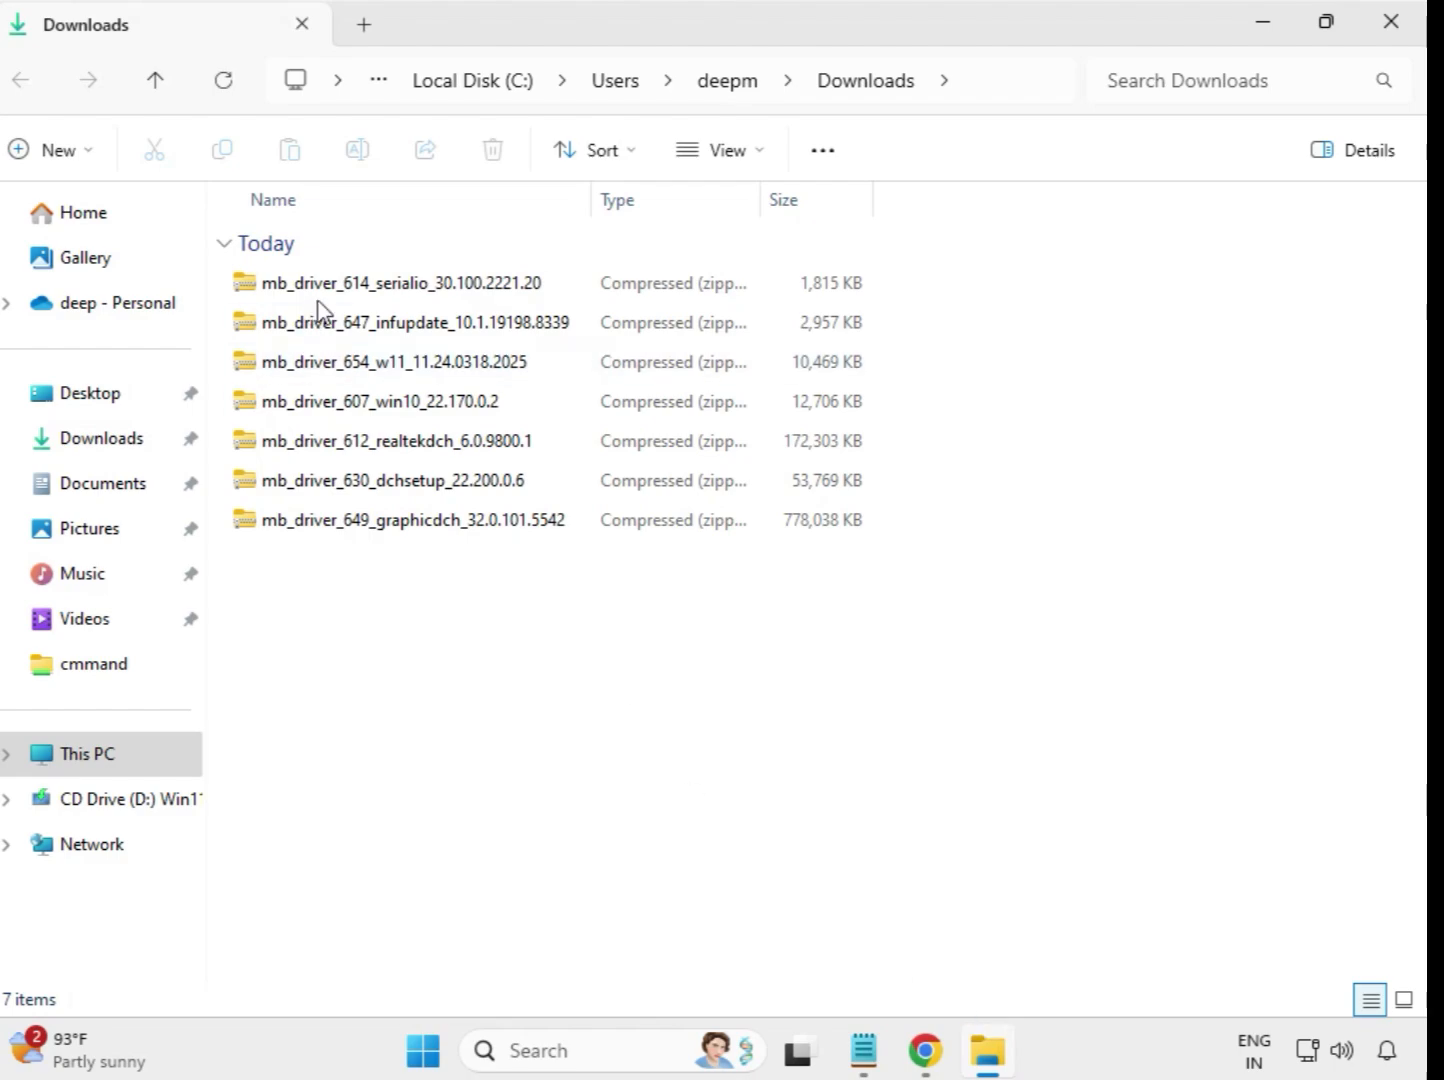
Extract the mb_driver_614_serialio_30.100.2221.20 archive to the default folder in Downloads, close the extracted window and select the new folder.
left_click(370, 290)
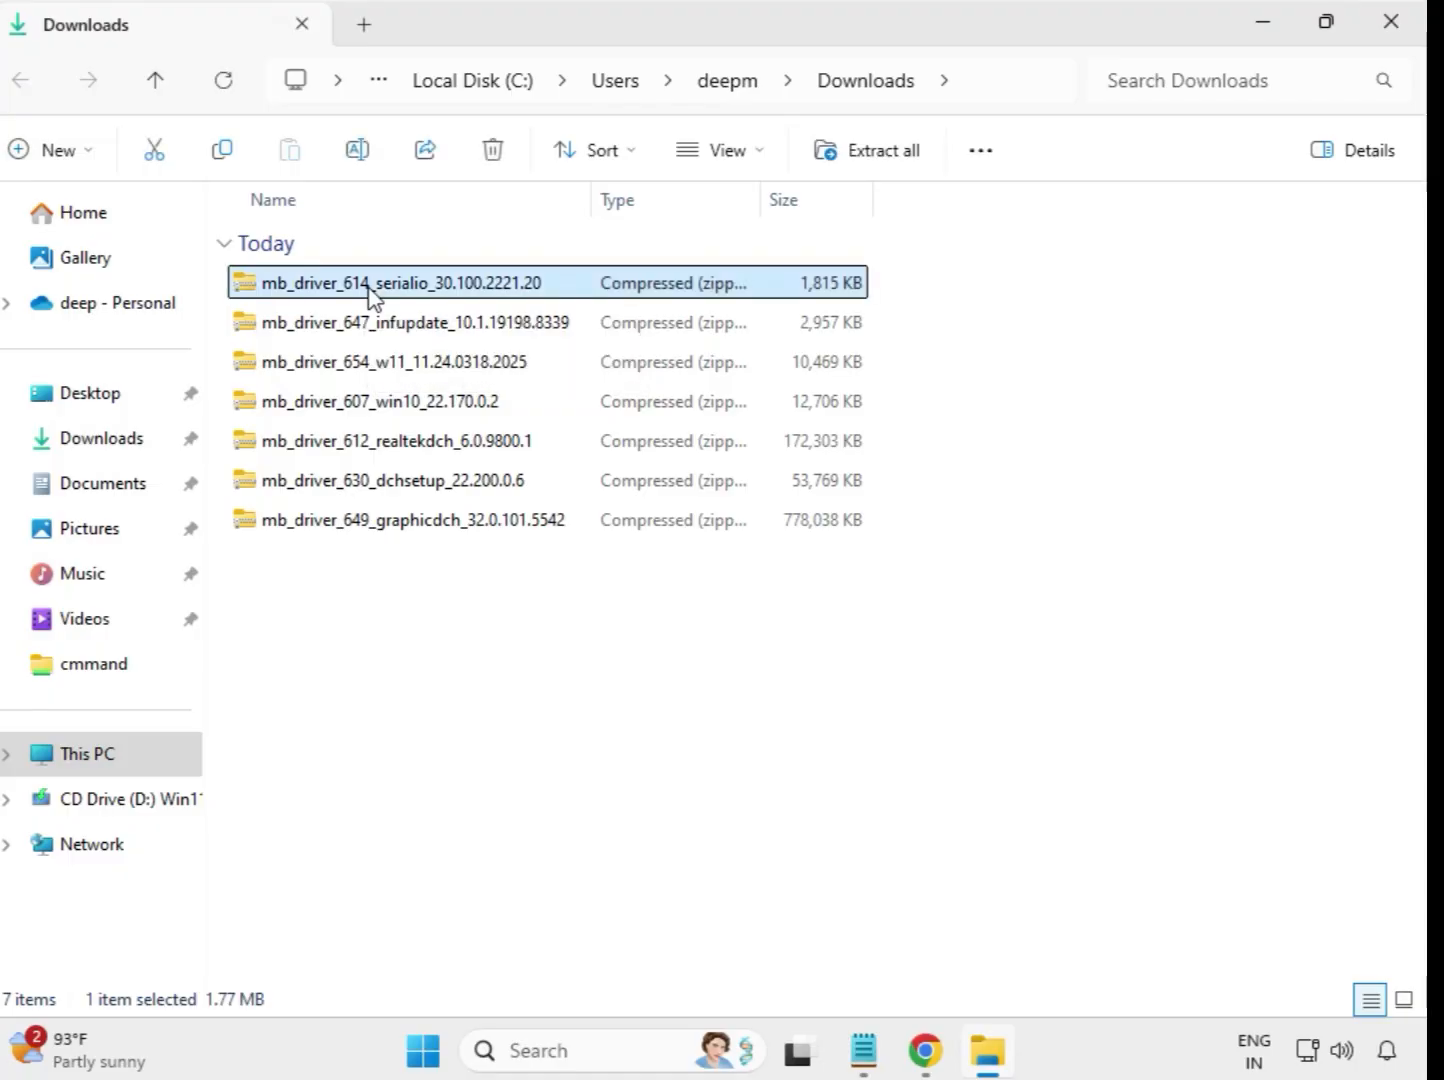
right_click(370, 290)
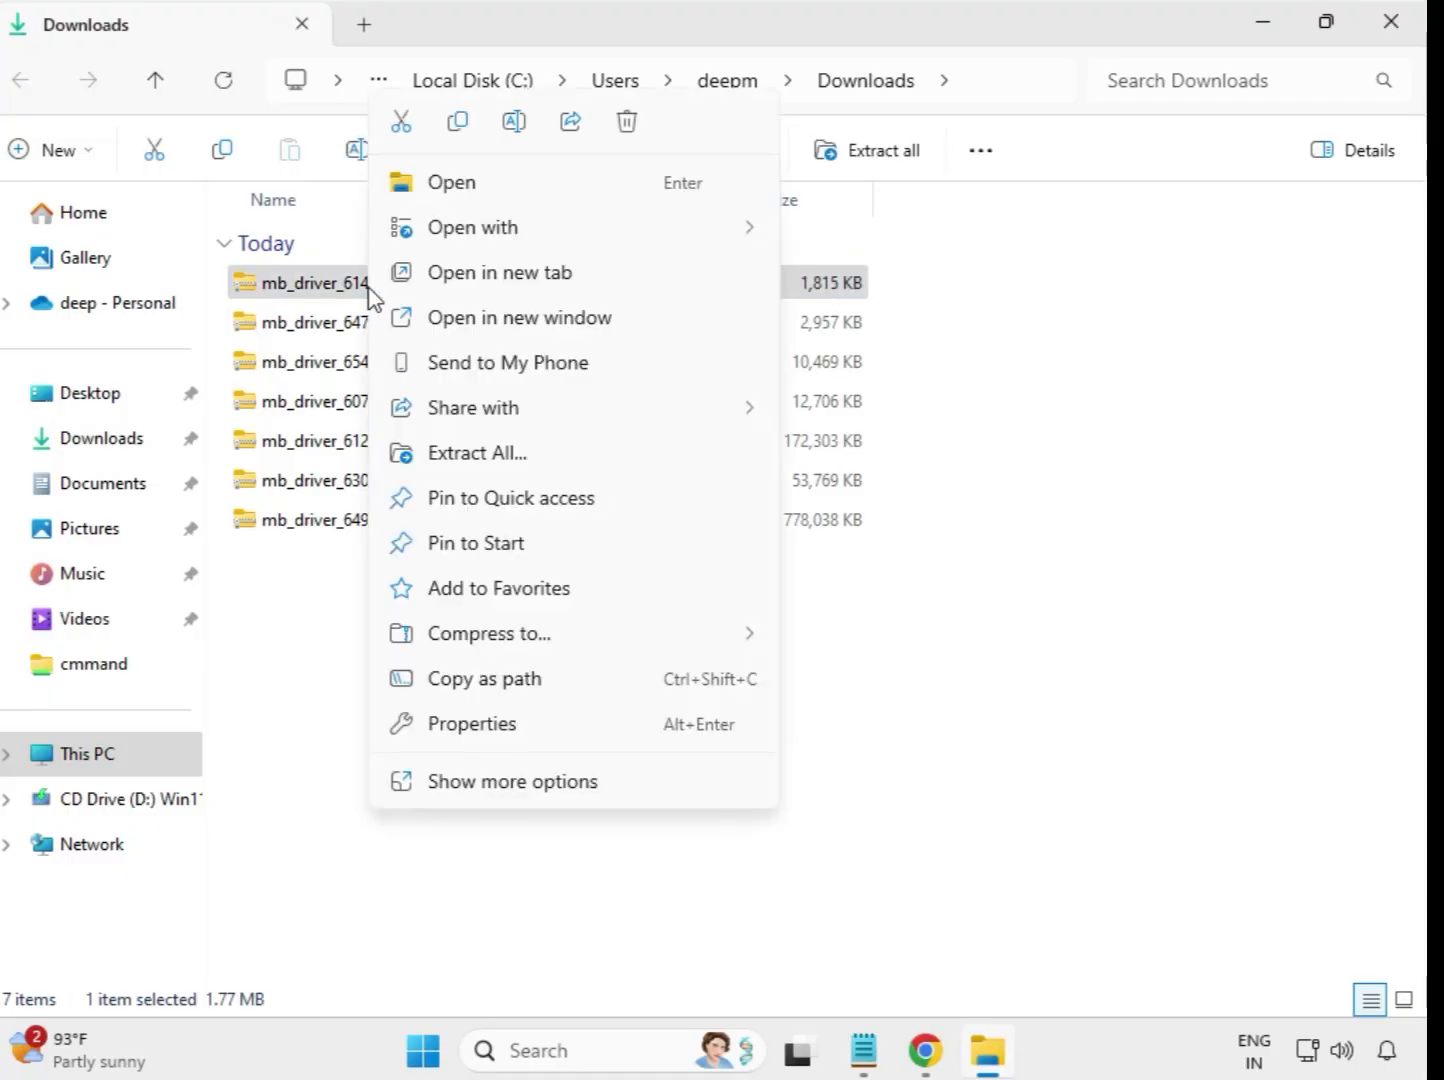
left_click(485, 455)
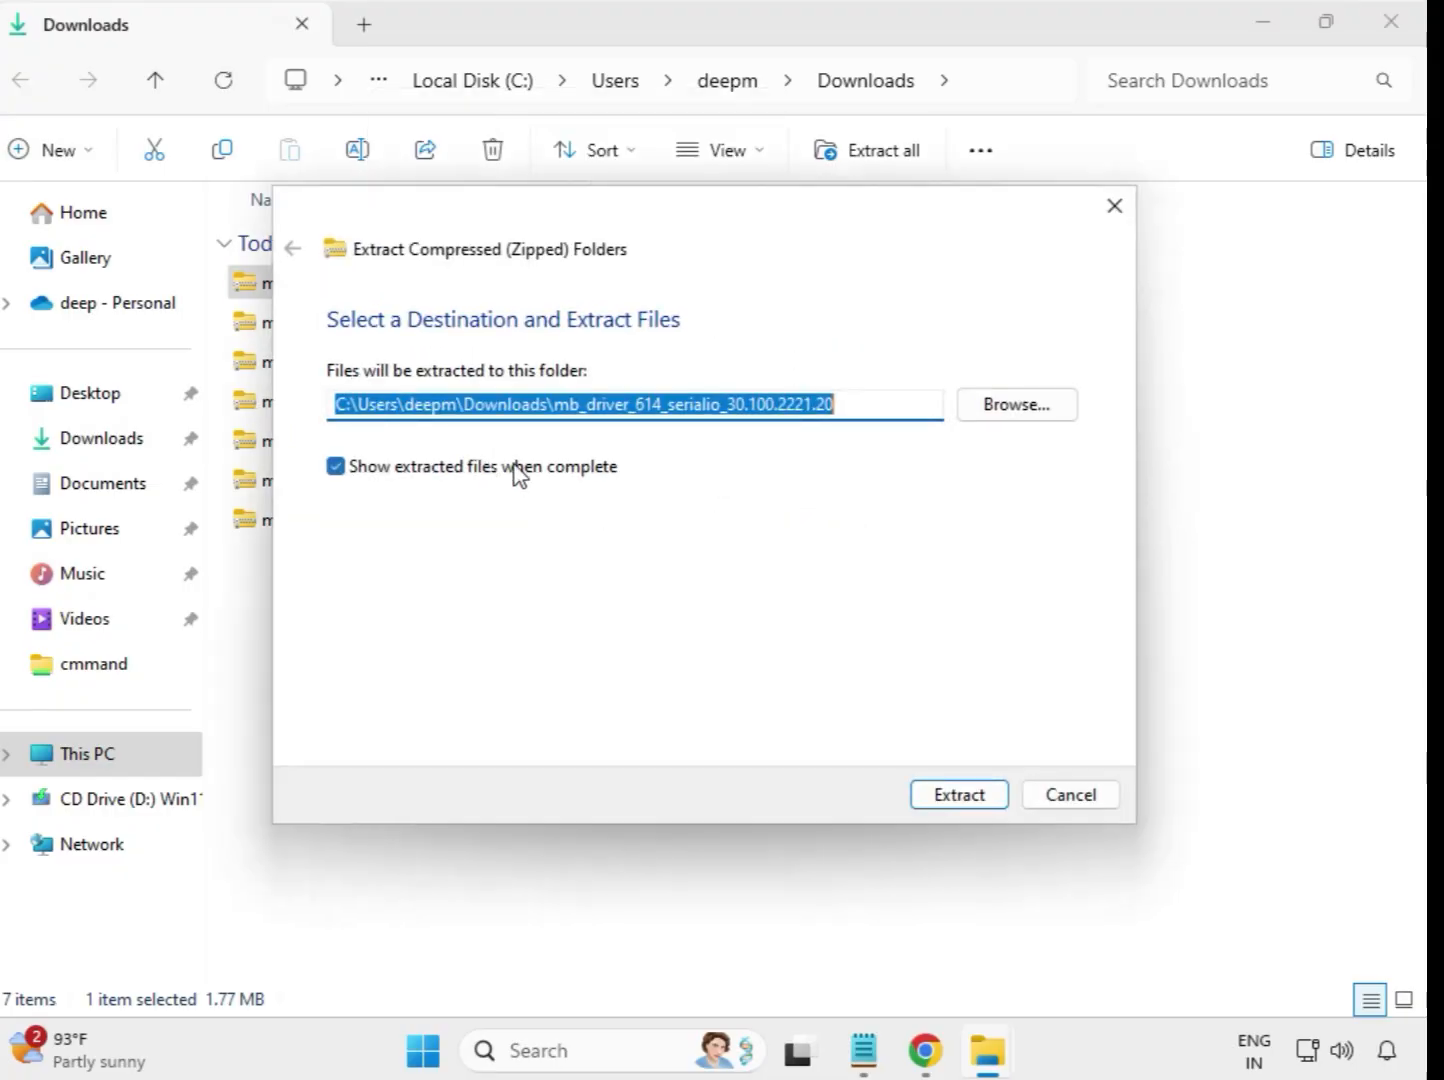
left_click(958, 795)
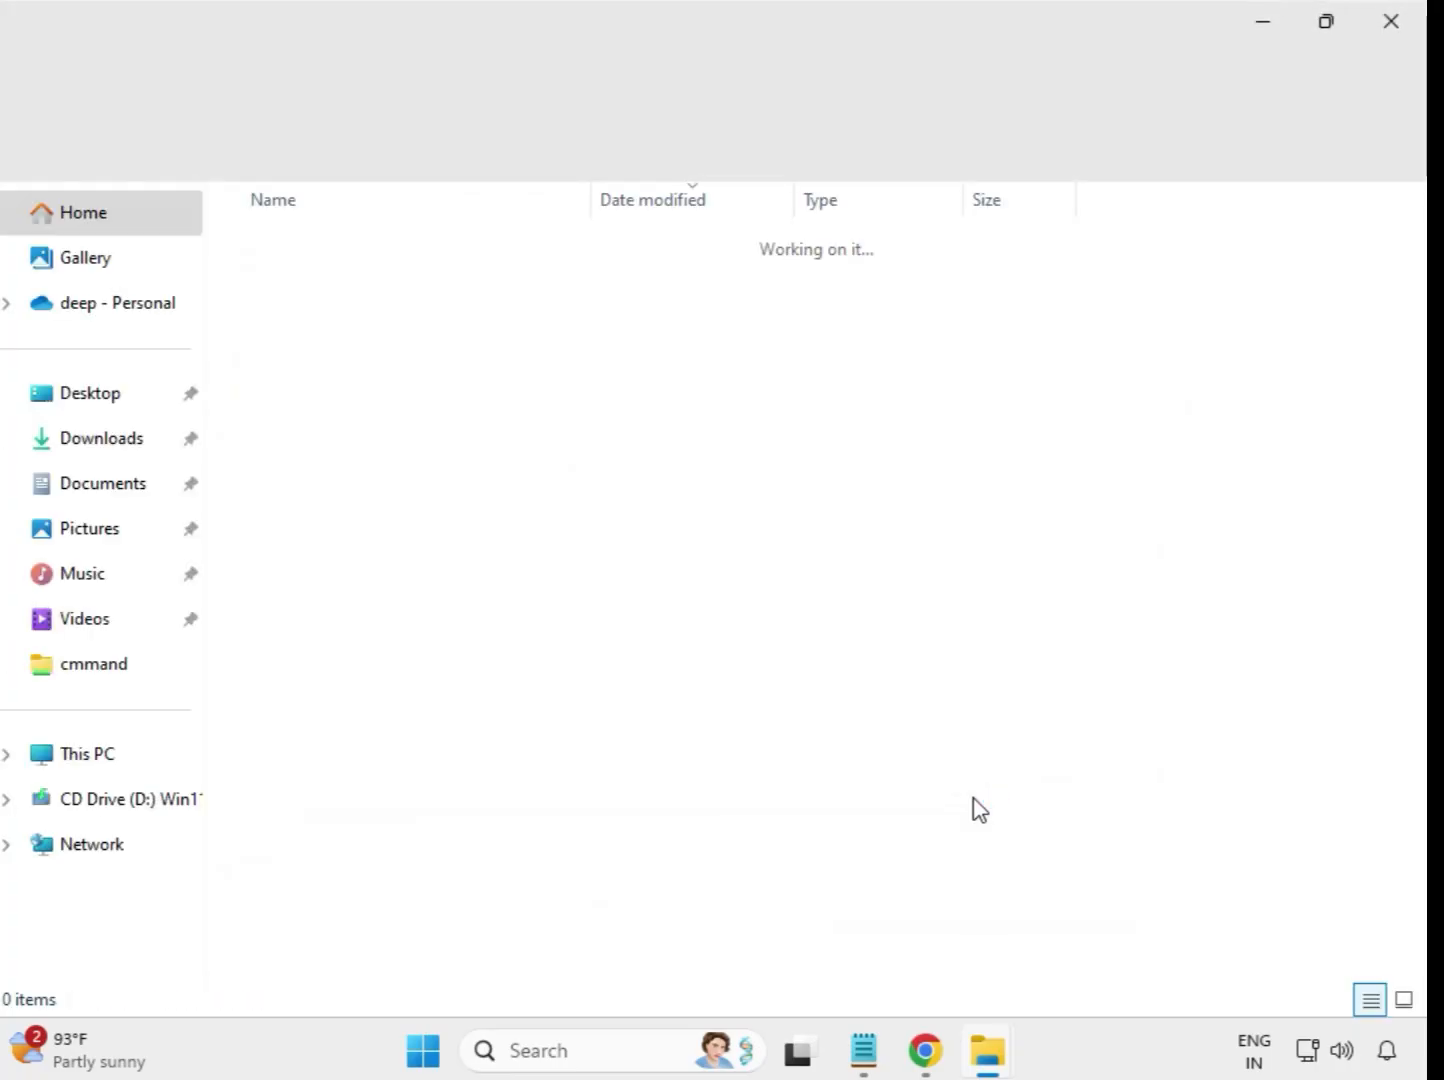
left_click(1395, 32)
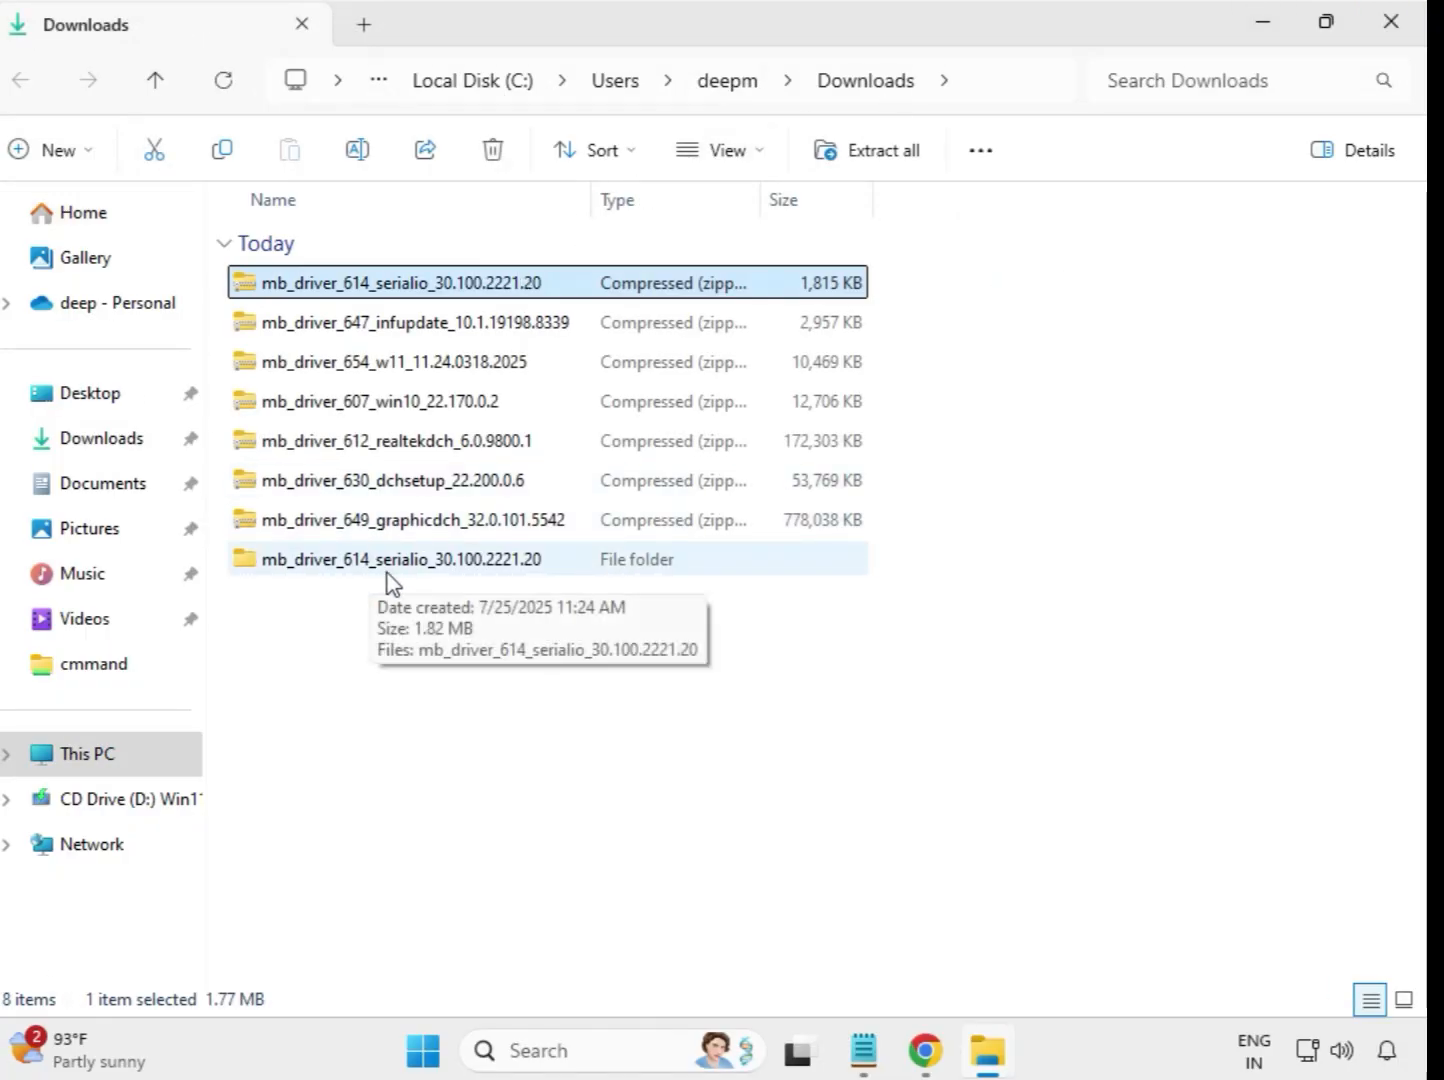
left_click(310, 568)
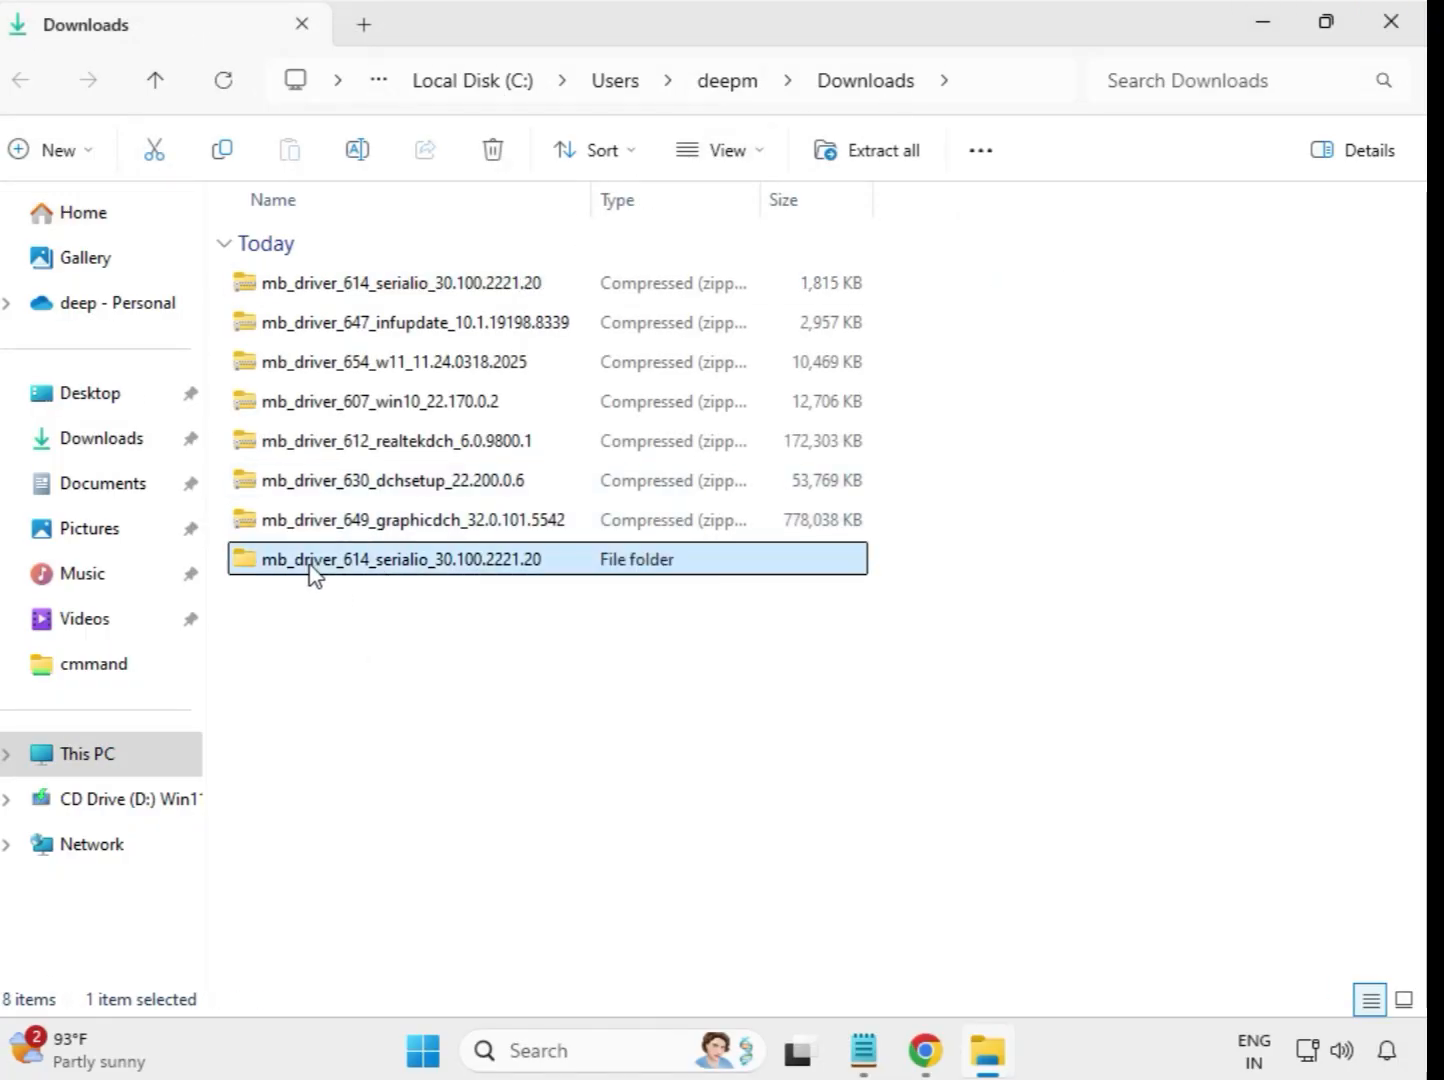
Extract the mb_driver_647_infupdate_10.1.19198.8339 archive to the default folder in Downloads and close the extracted window.
left_click(377, 334)
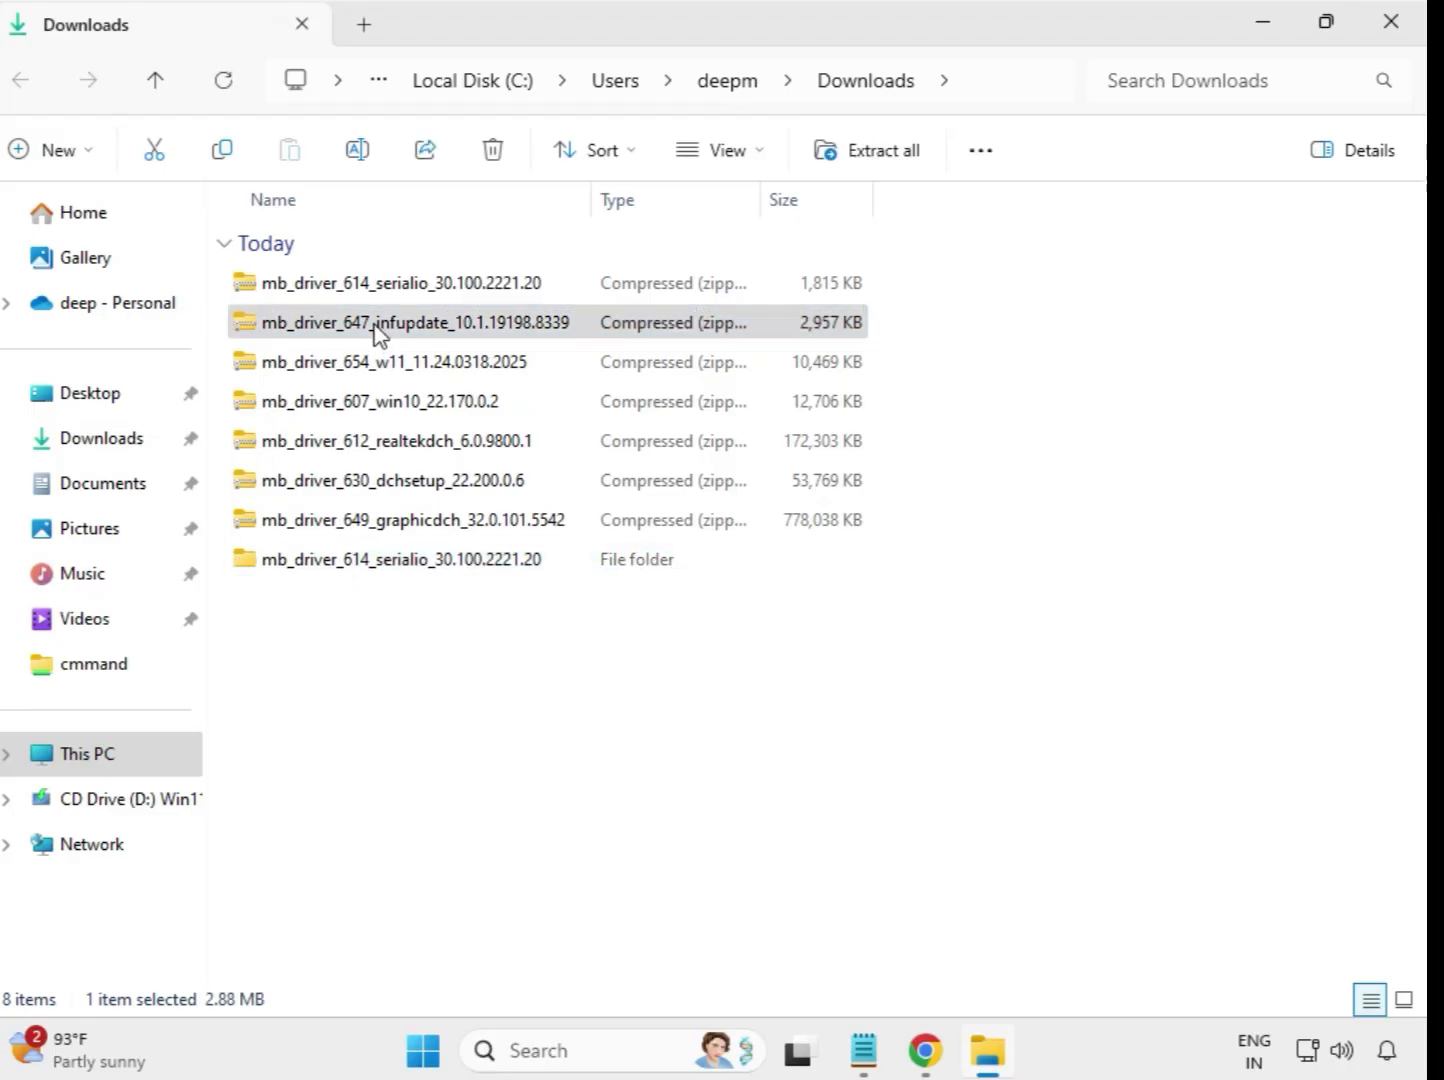
right_click(377, 334)
left_click(485, 466)
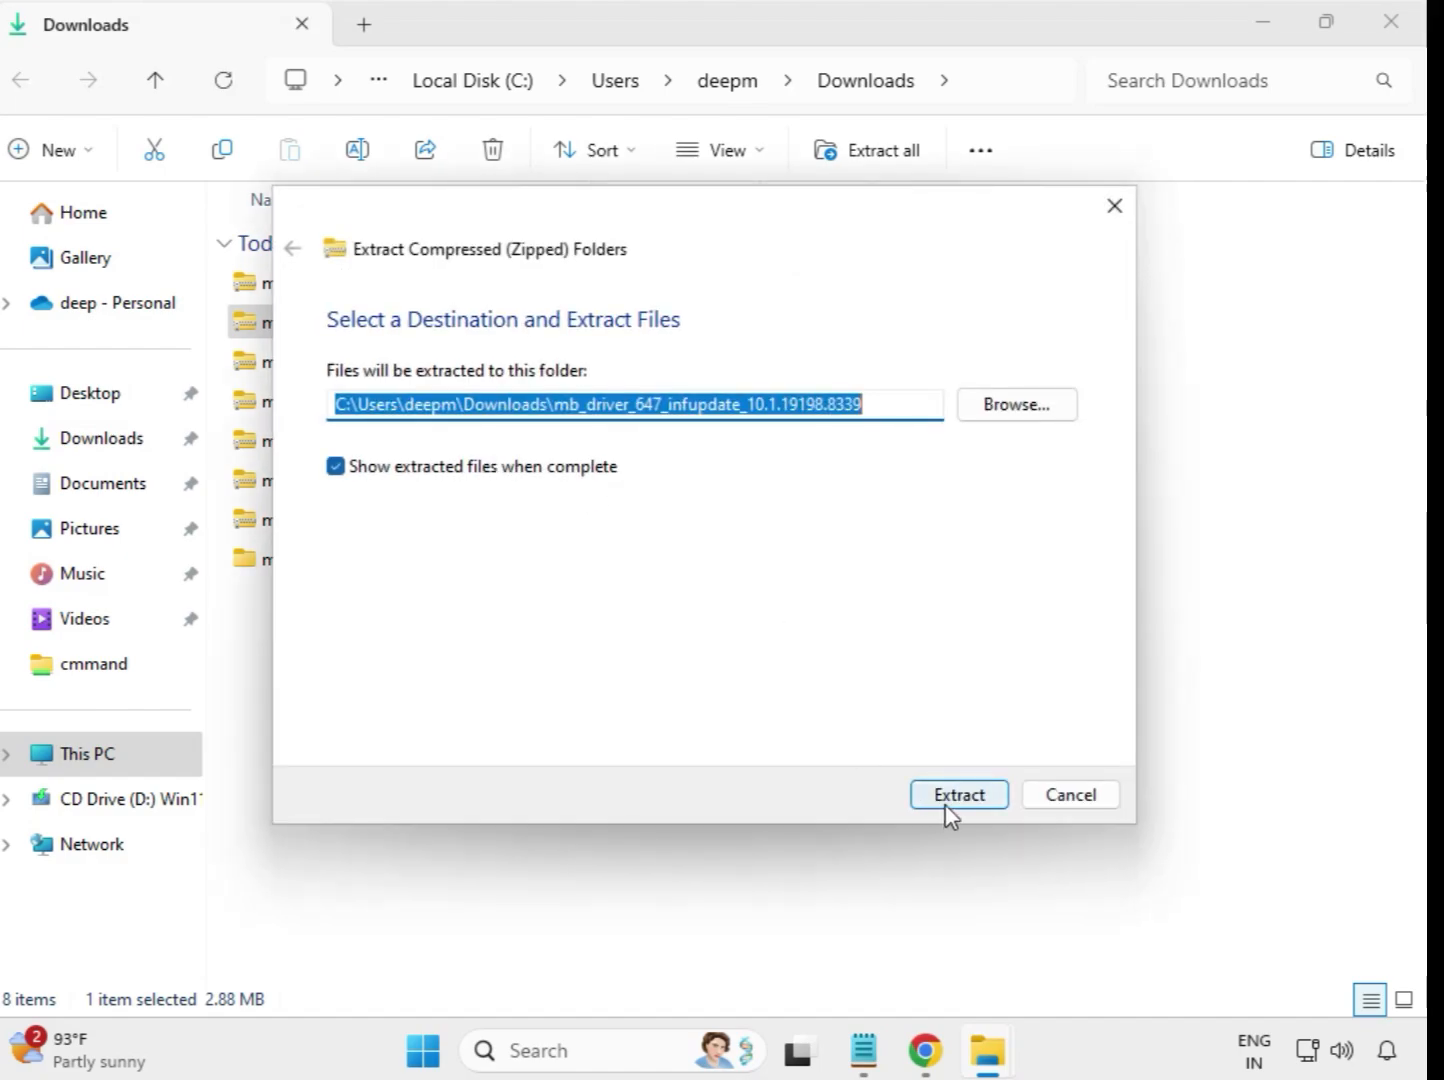
left_click(945, 804)
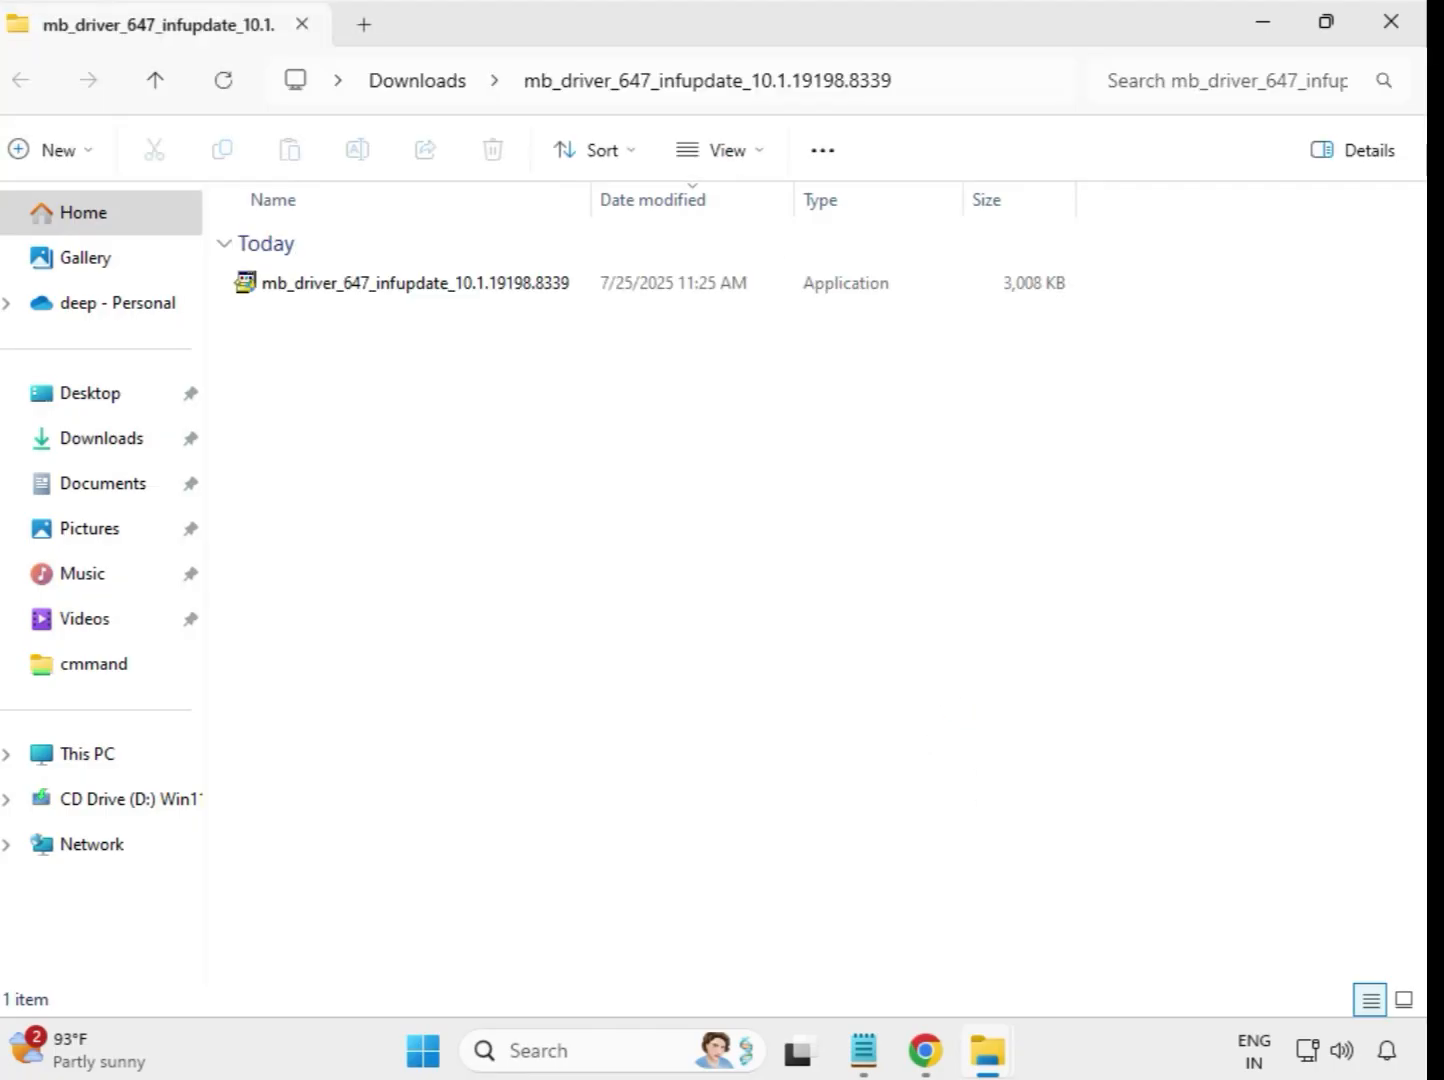
left_click(1391, 30)
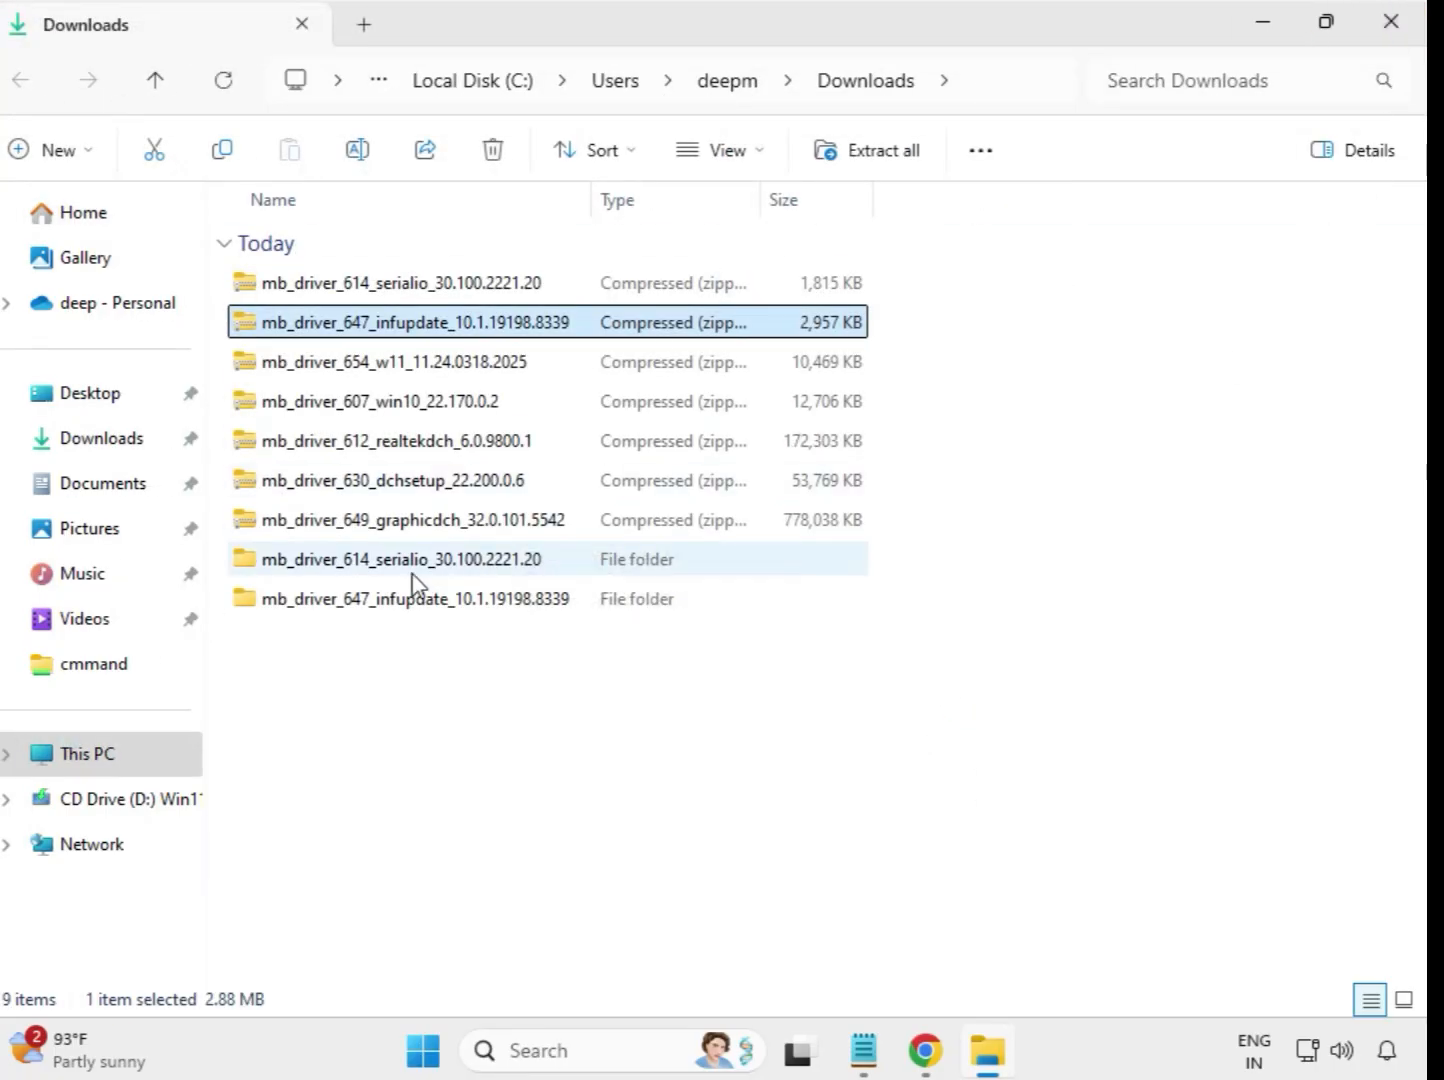
Extract the mb_driver_654_w11_11.24.0318.2025 archive to the default folder in Downloads and close the extracted window.
left_click(368, 373)
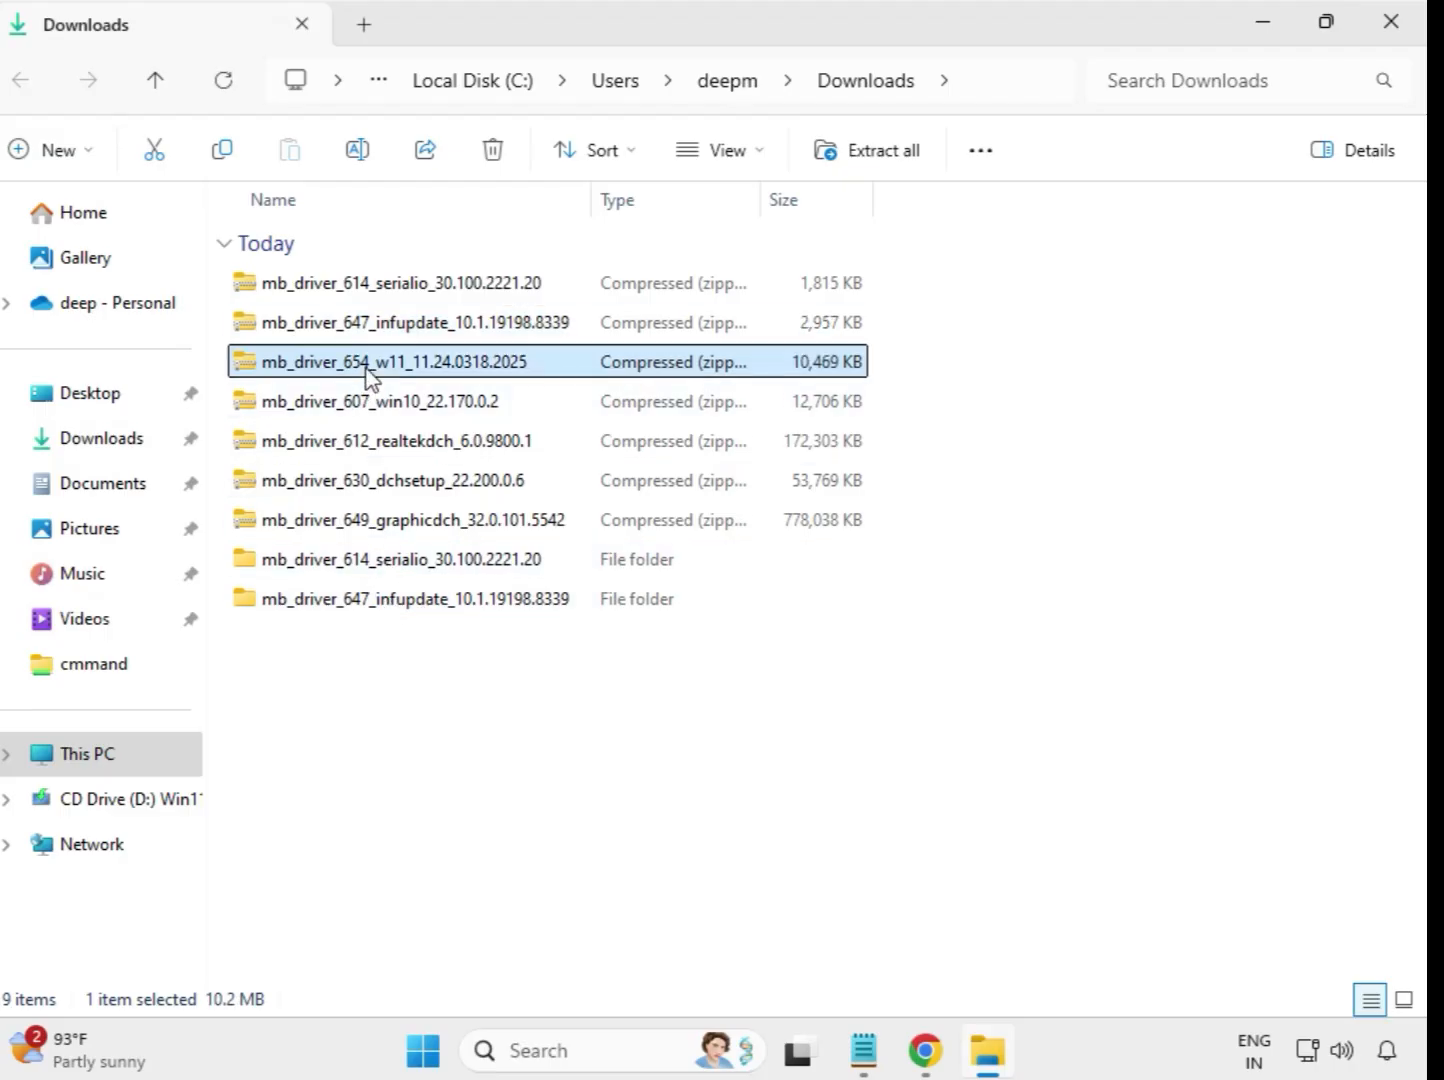
right_click(368, 373)
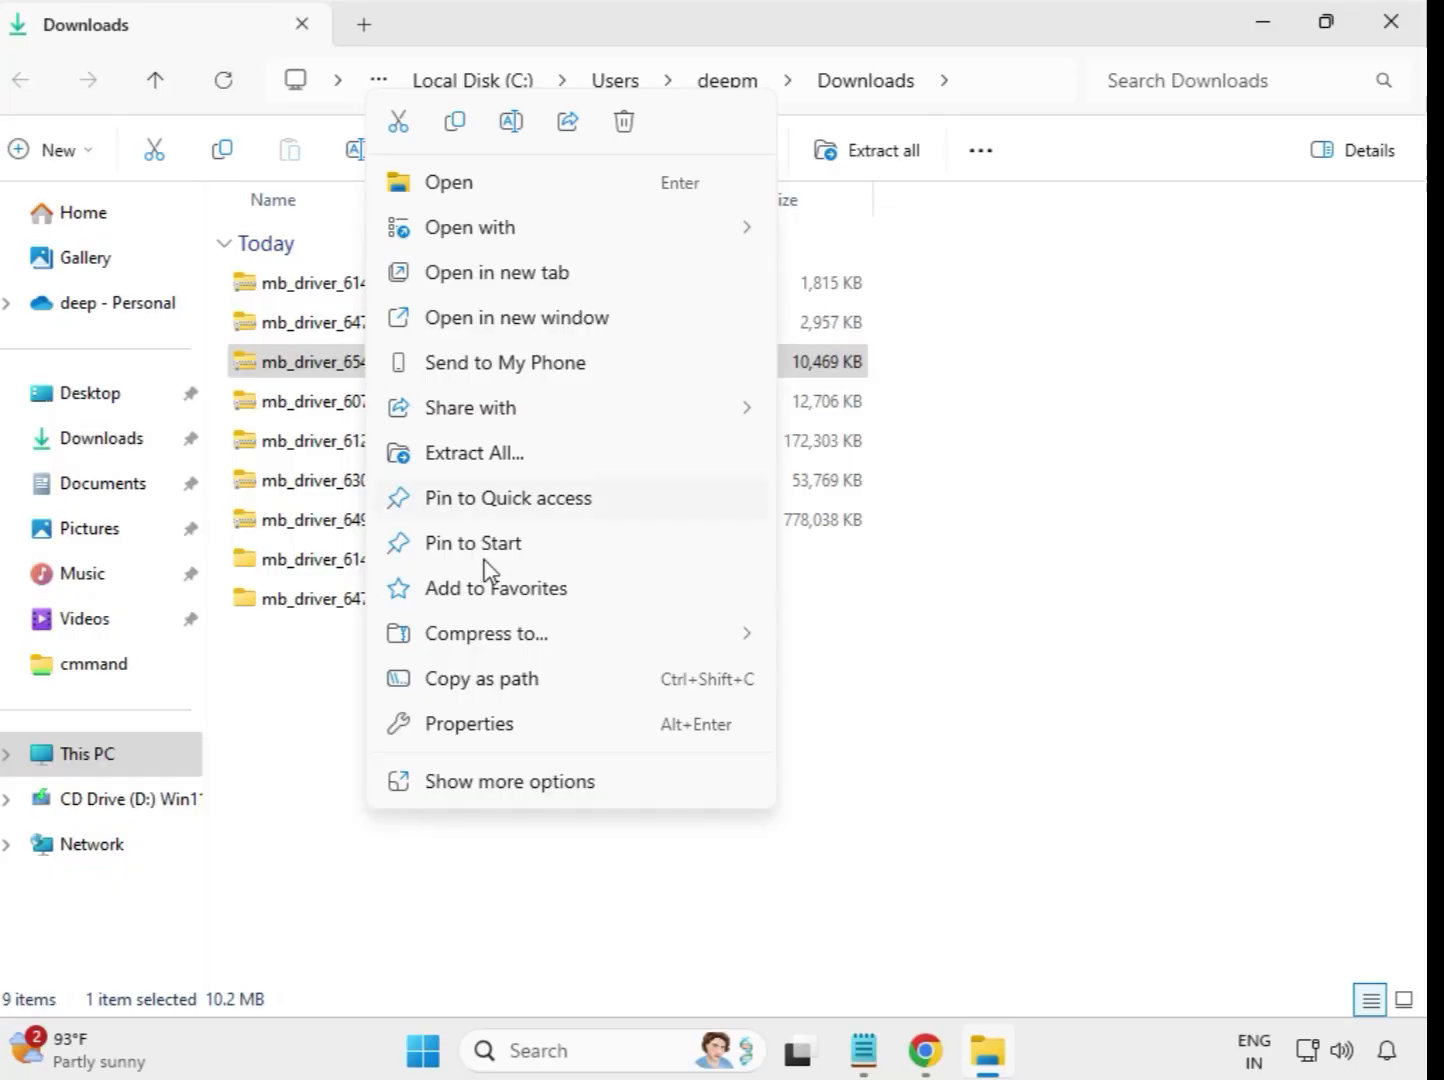
left_click(485, 468)
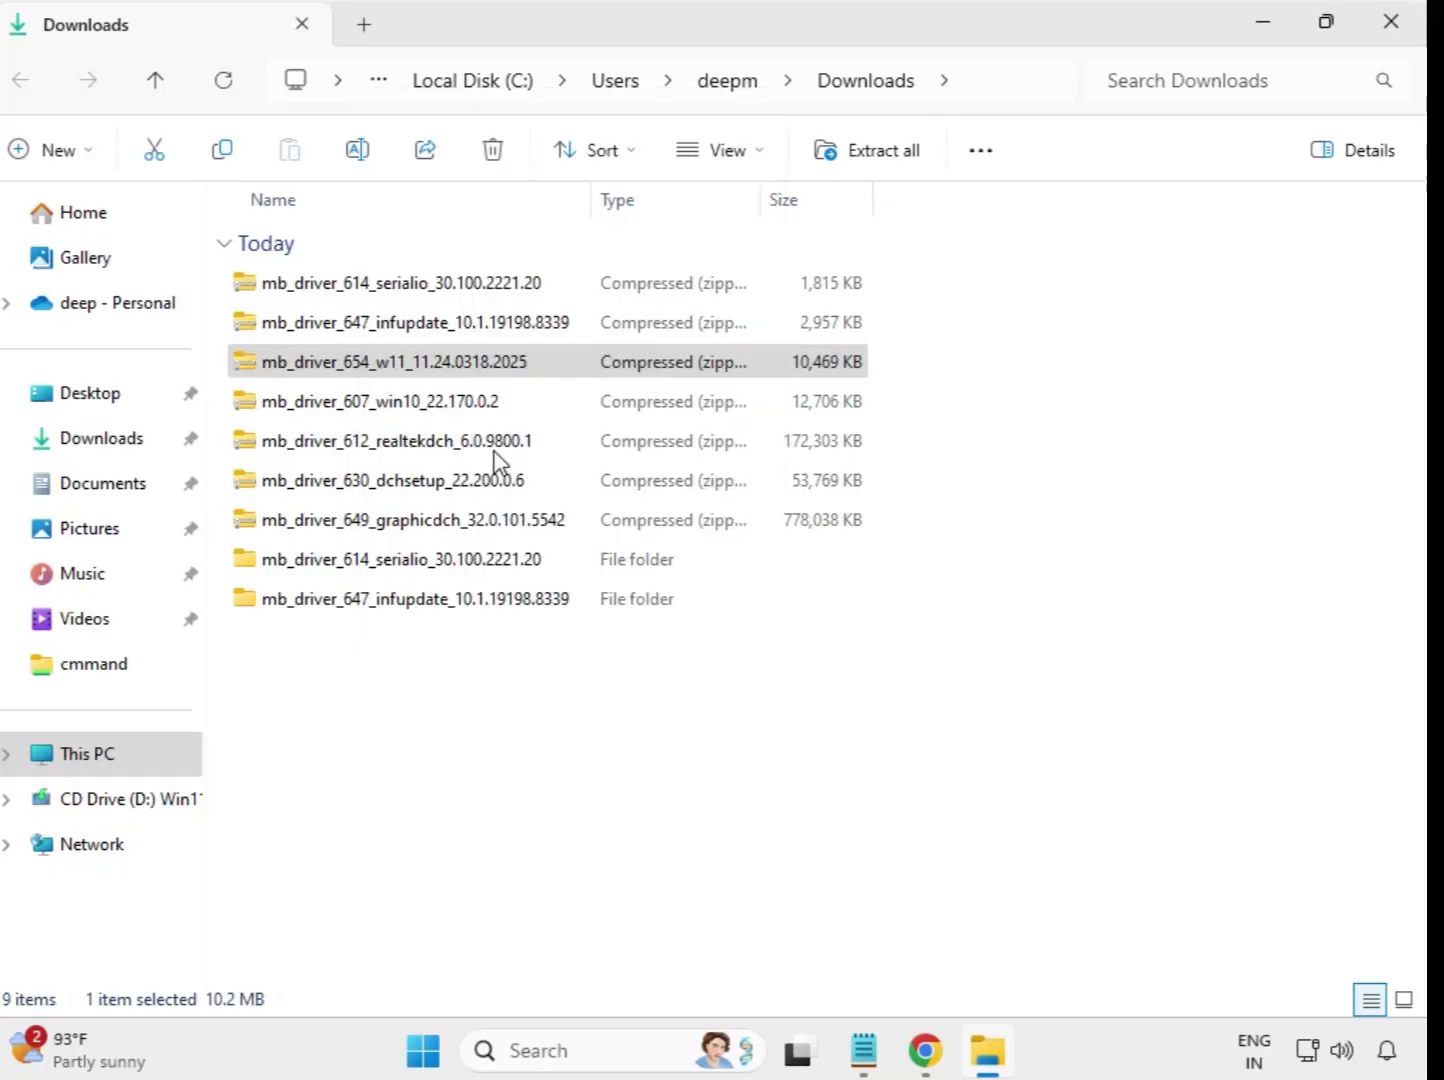
left_click(930, 797)
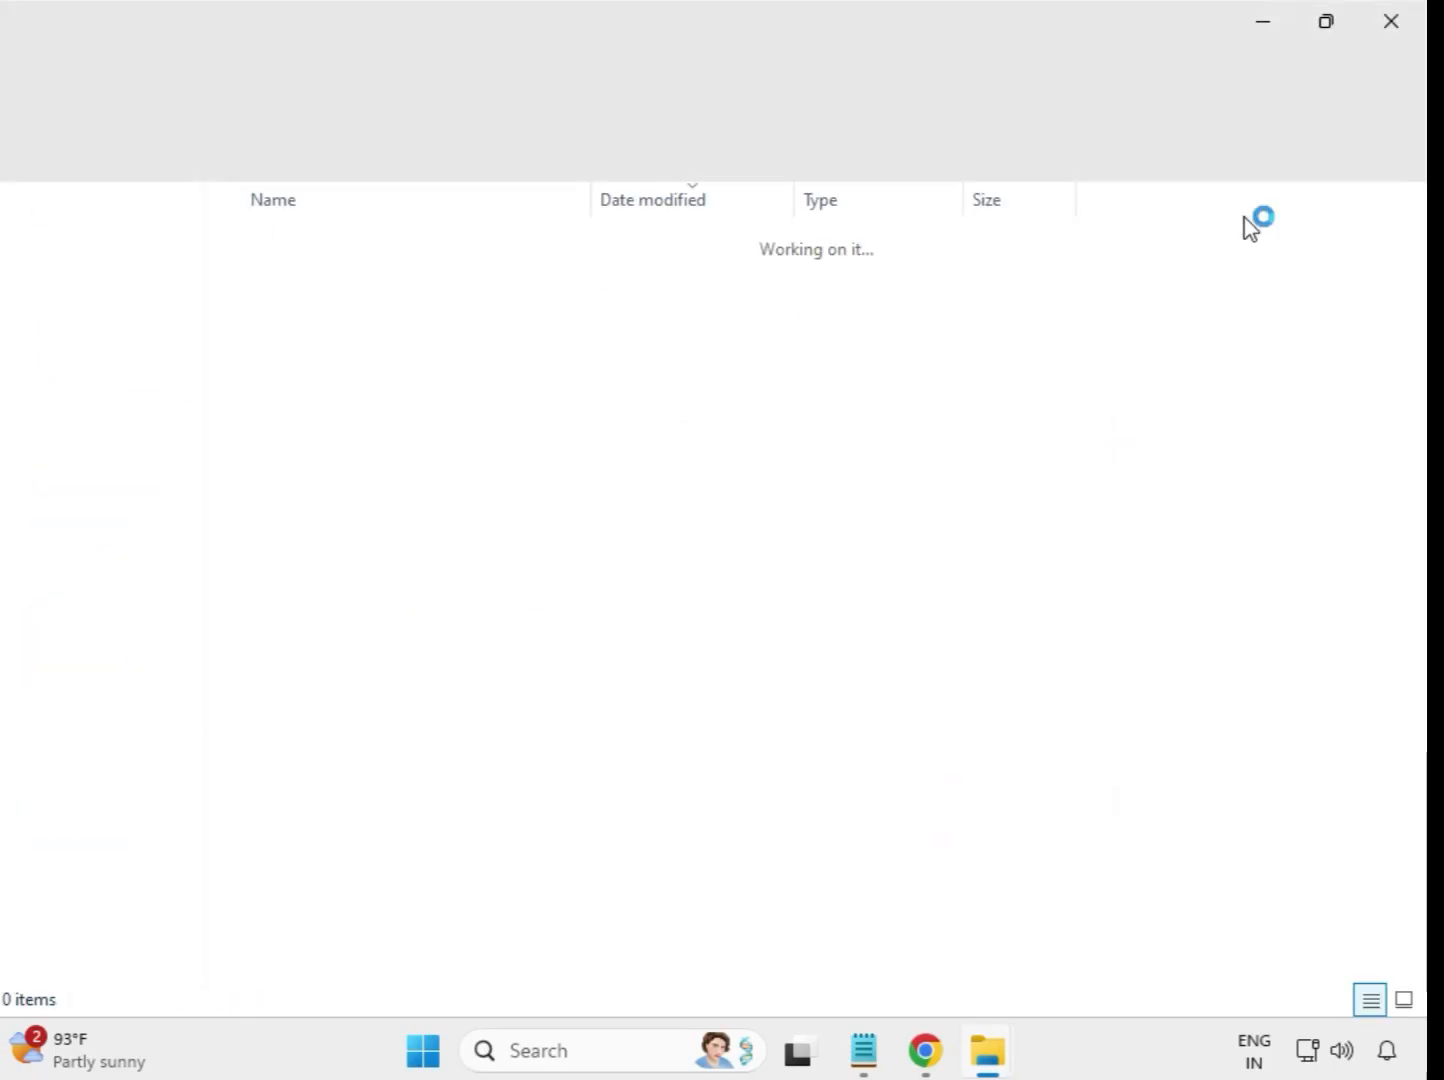
left_click(1395, 30)
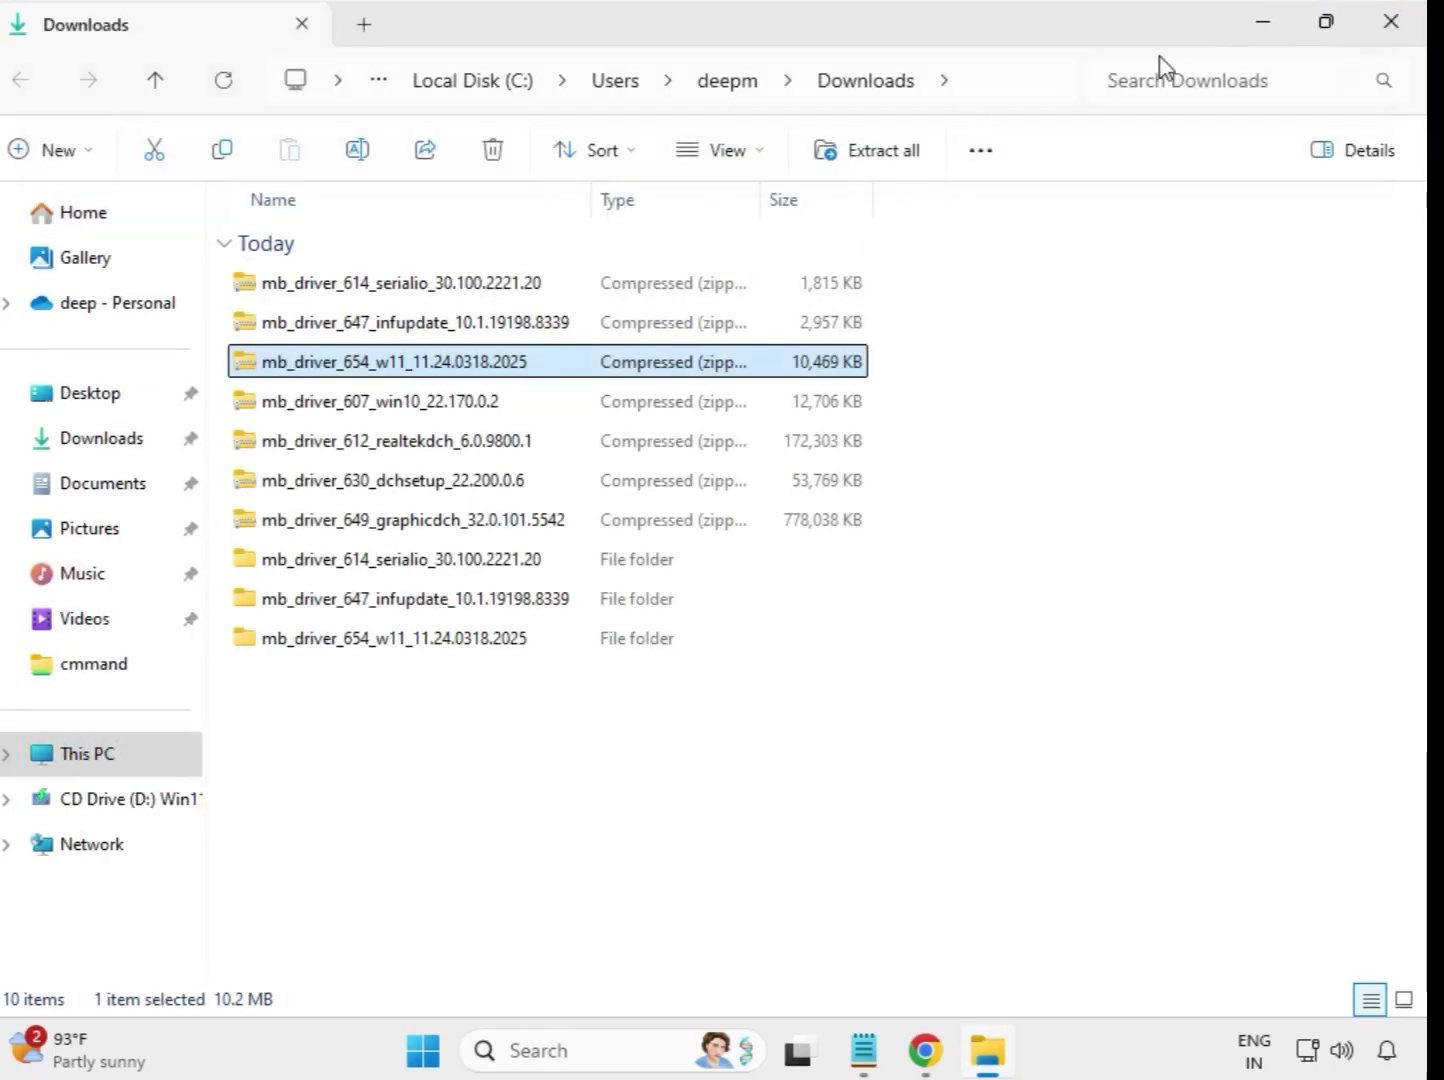
Extract the mb_driver_607_win10_22.170.0.2 archive to the default folder in Downloads and close the extracted window.
left_click(329, 405)
right_click(329, 408)
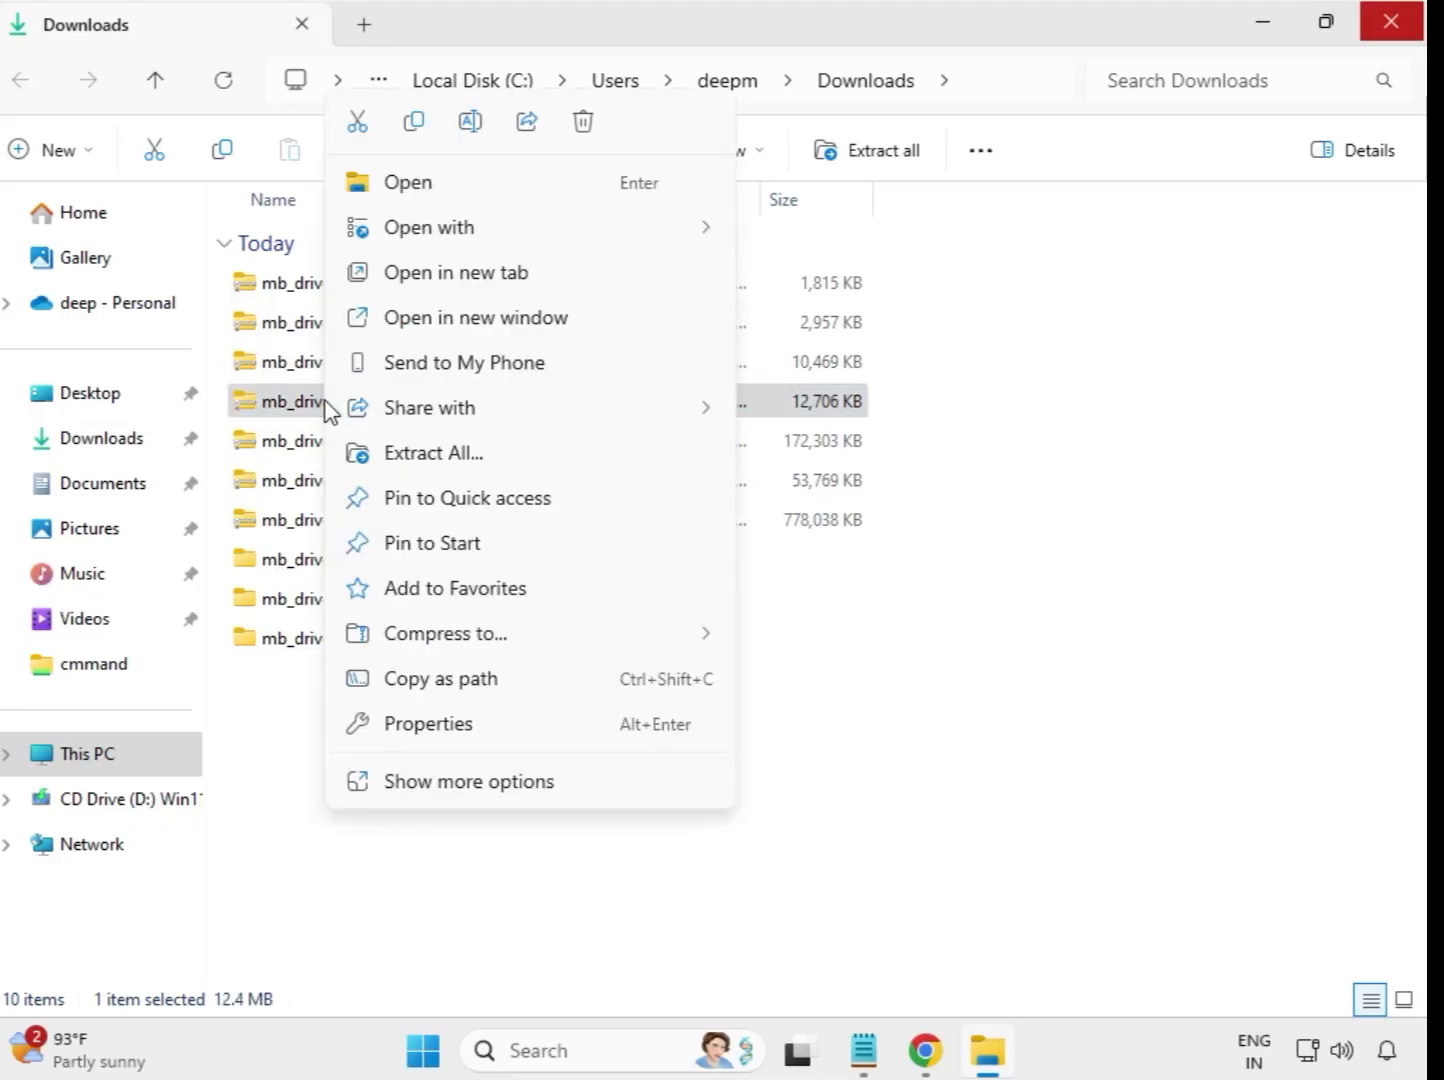
left_click(410, 452)
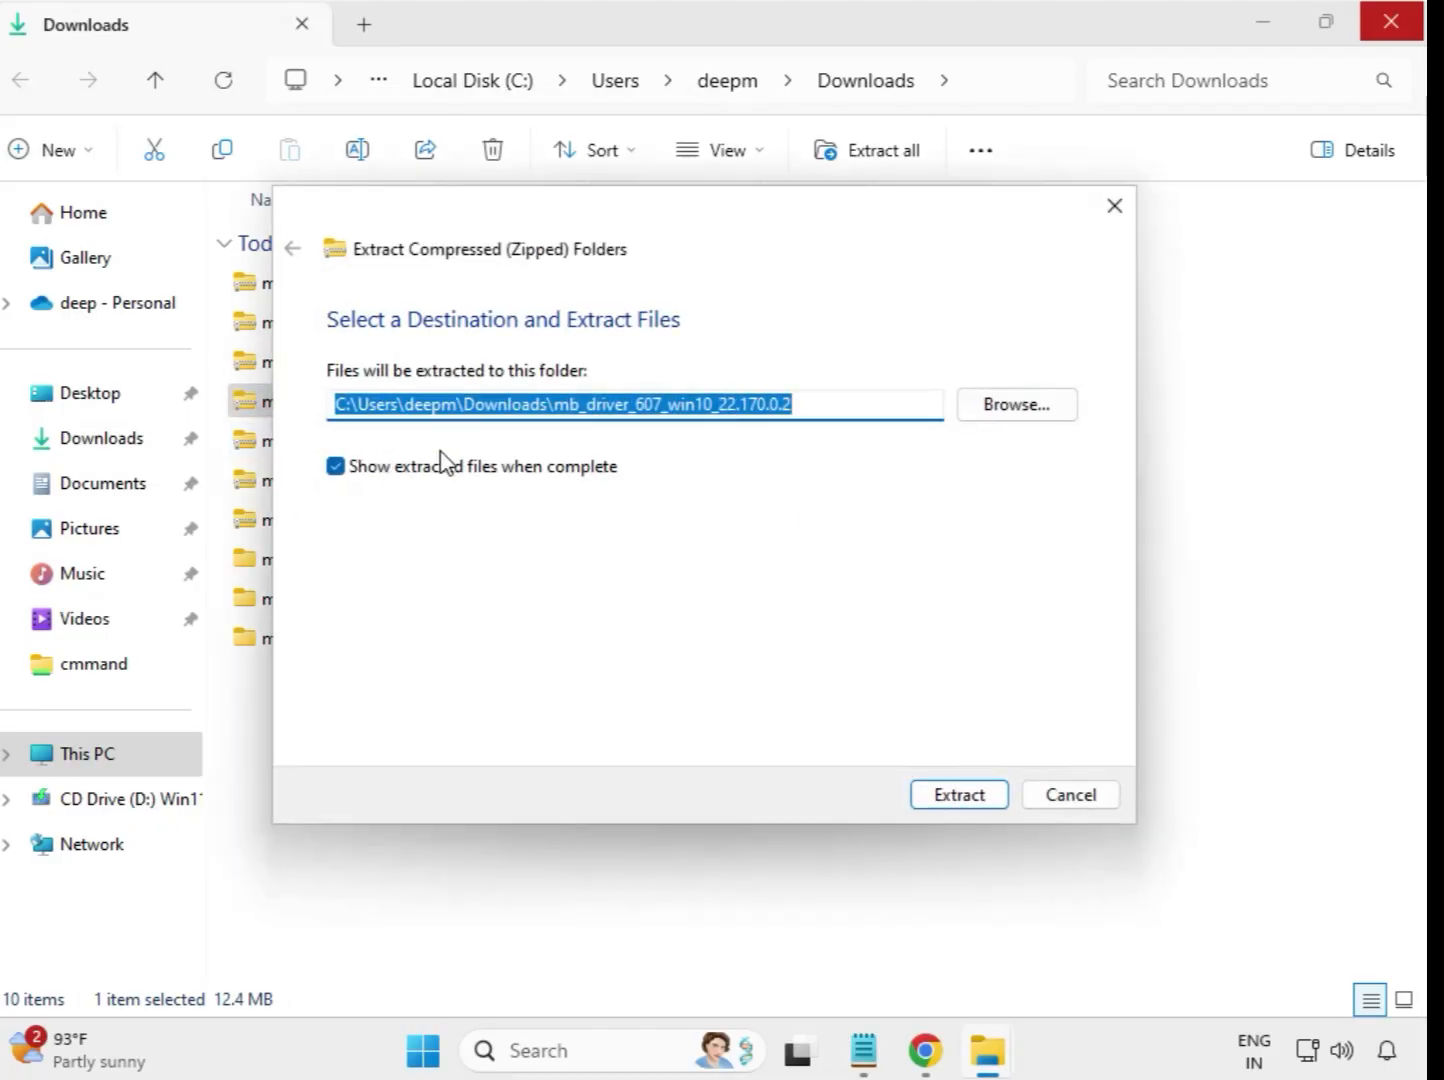
left_click(965, 795)
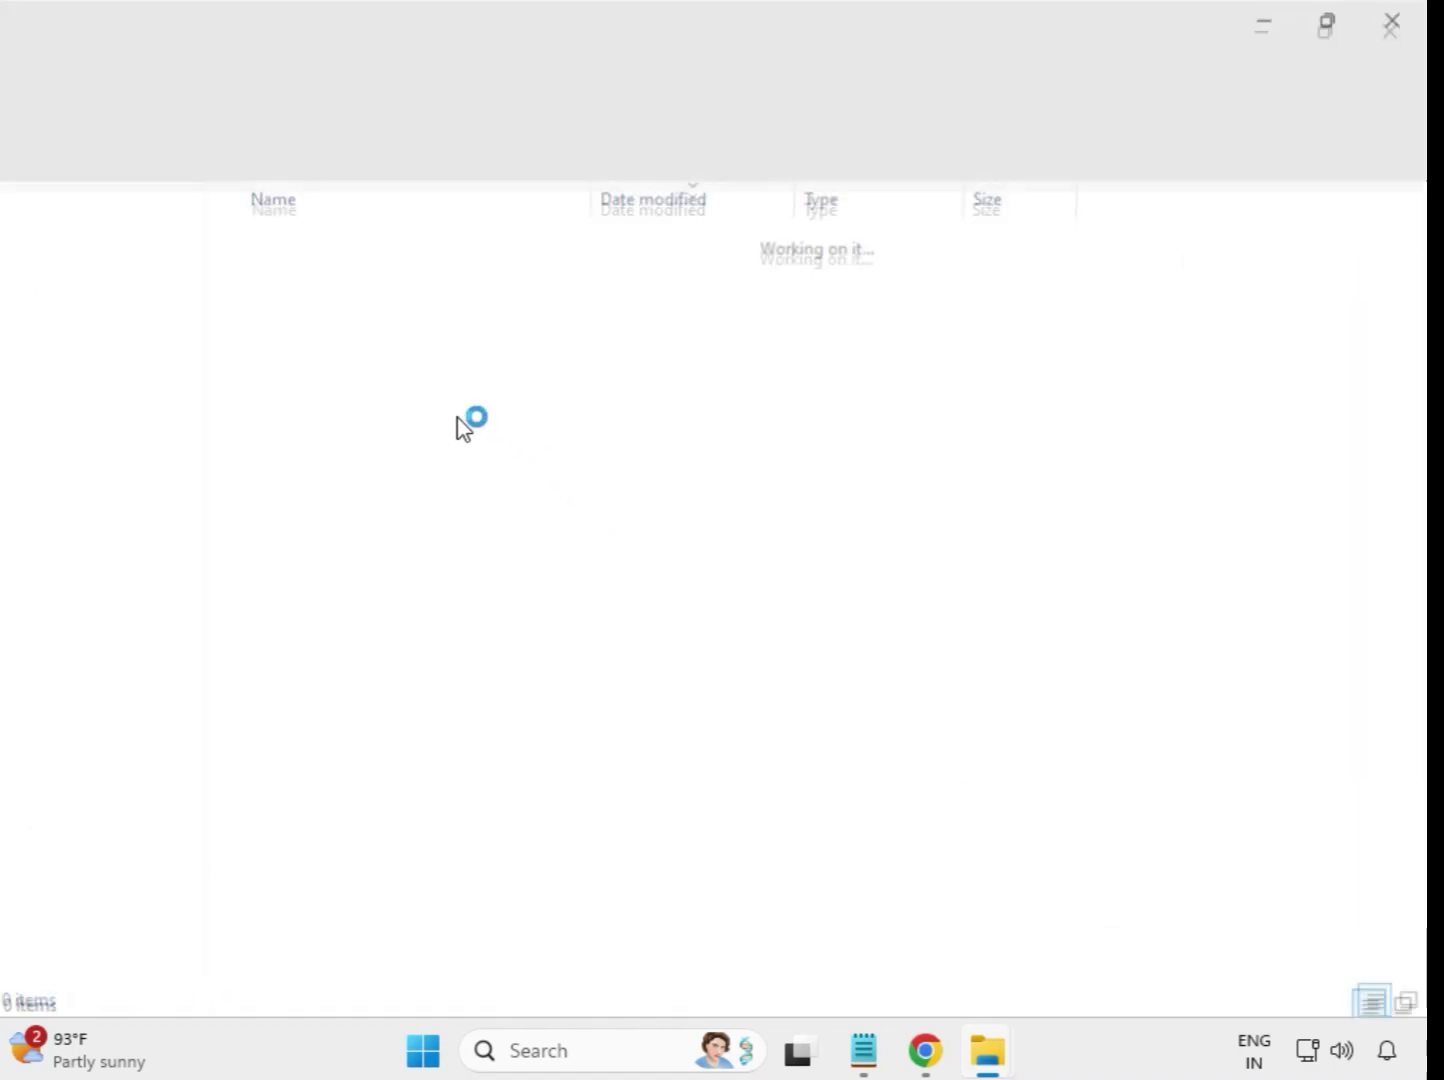
left_click(1391, 20)
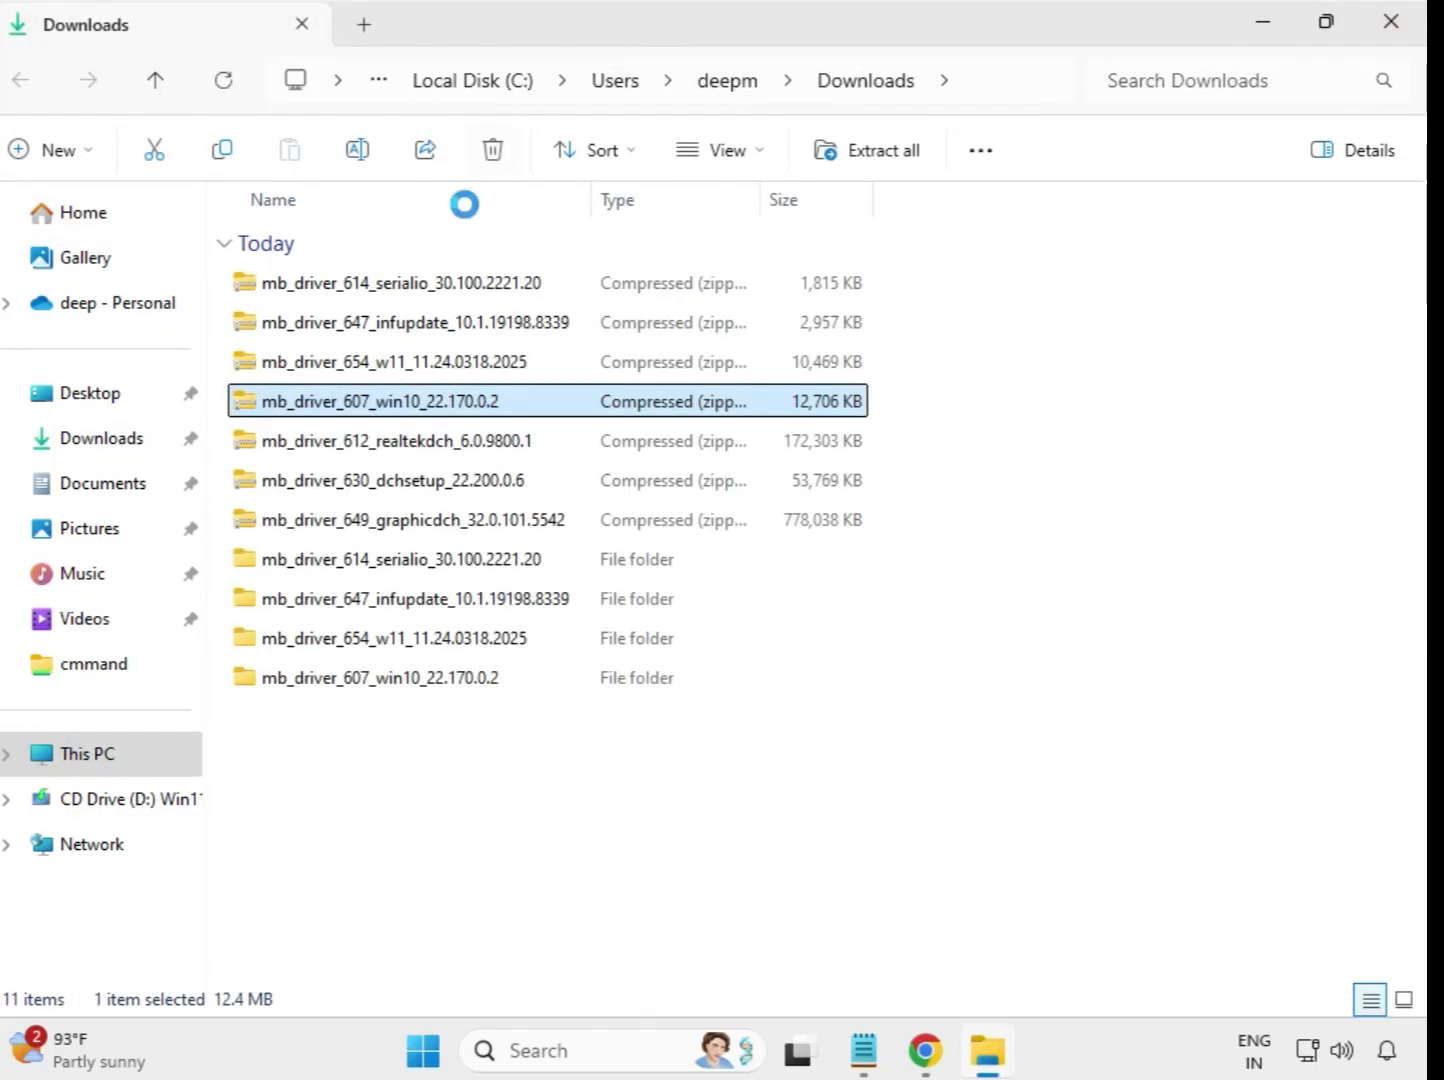
Extract the mb_driver_612_realtekdch_6.0.9800.1 archive to the default folder in Downloads and close the extracted window.
left_click(410, 452)
right_click(410, 455)
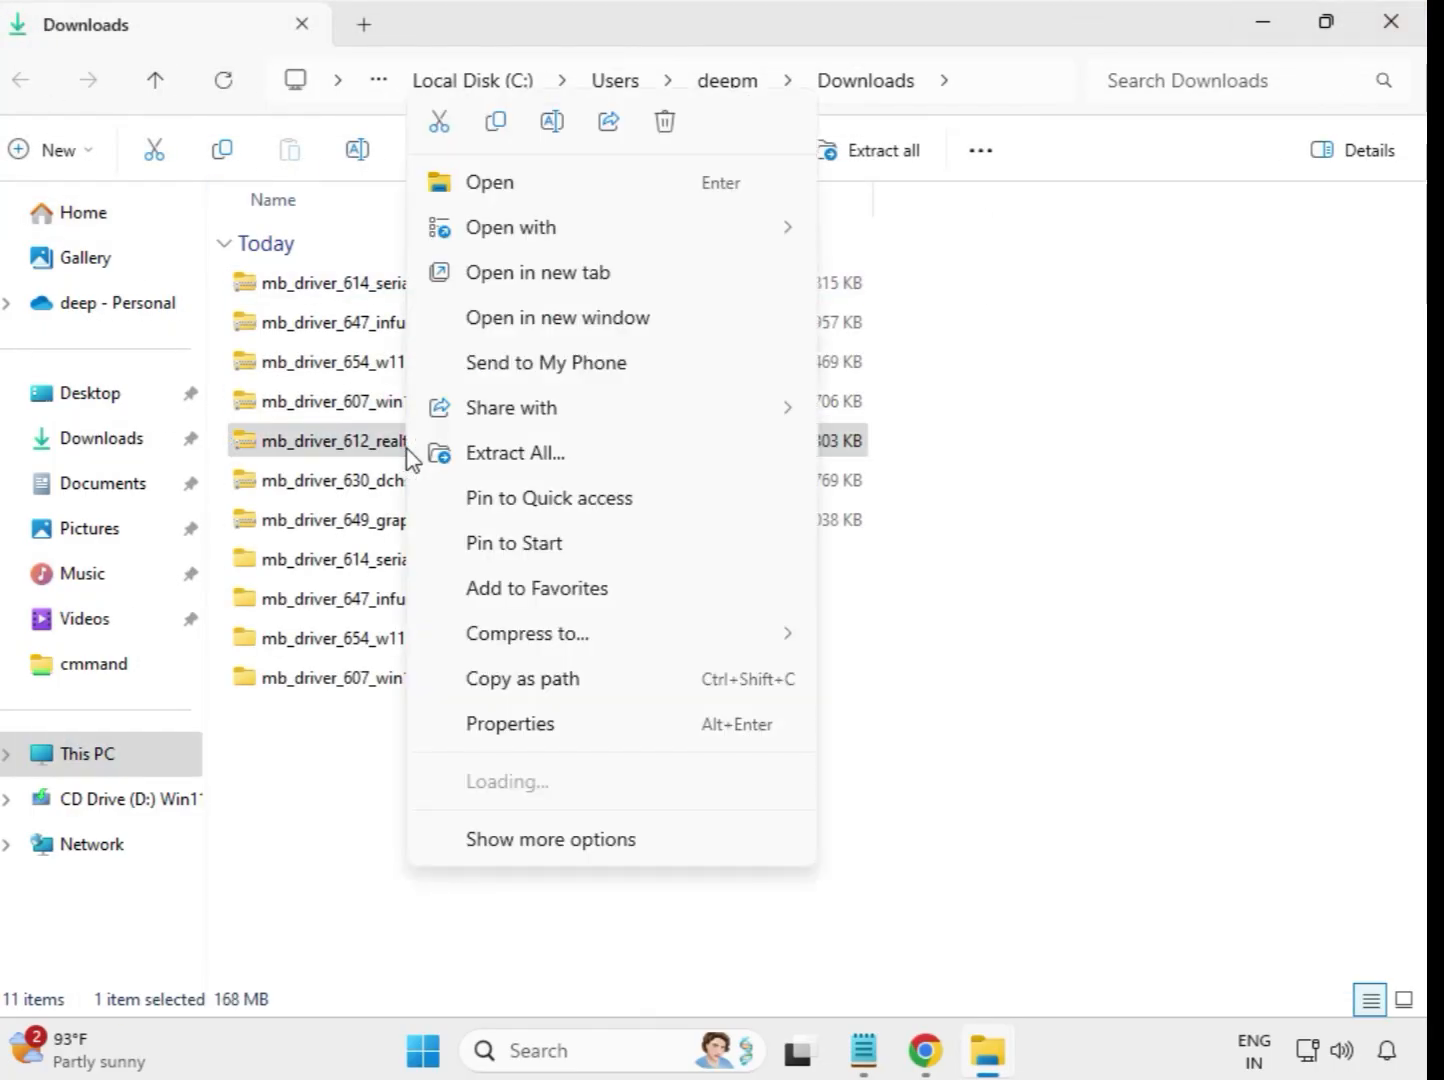
left_click(556, 458)
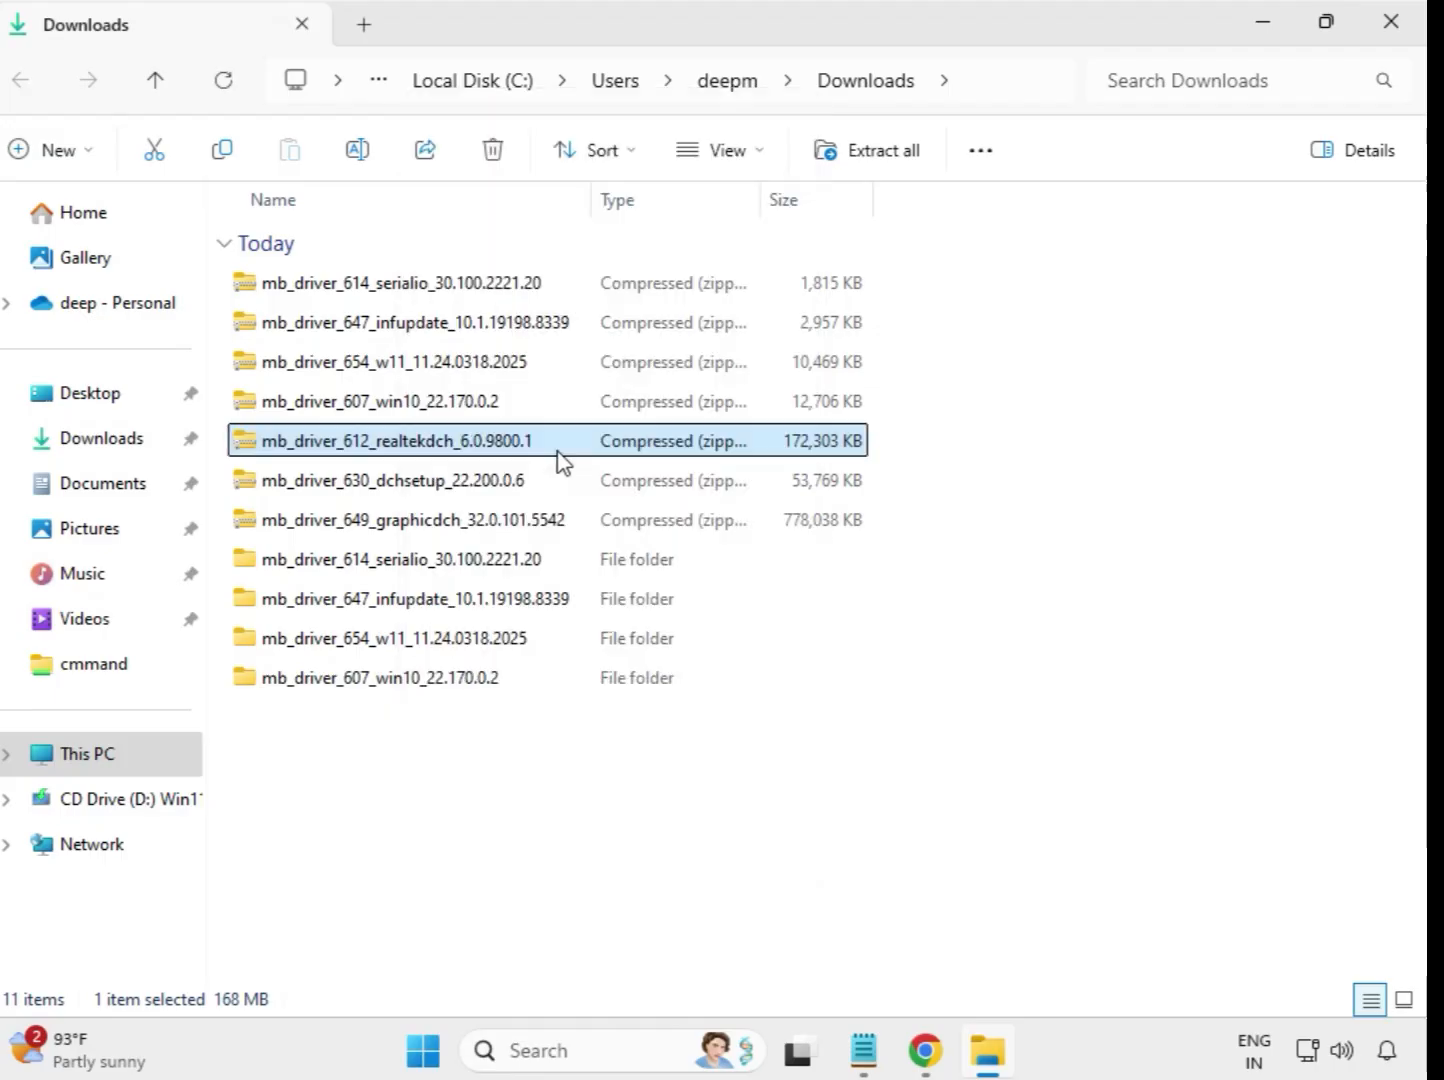
left_click(948, 797)
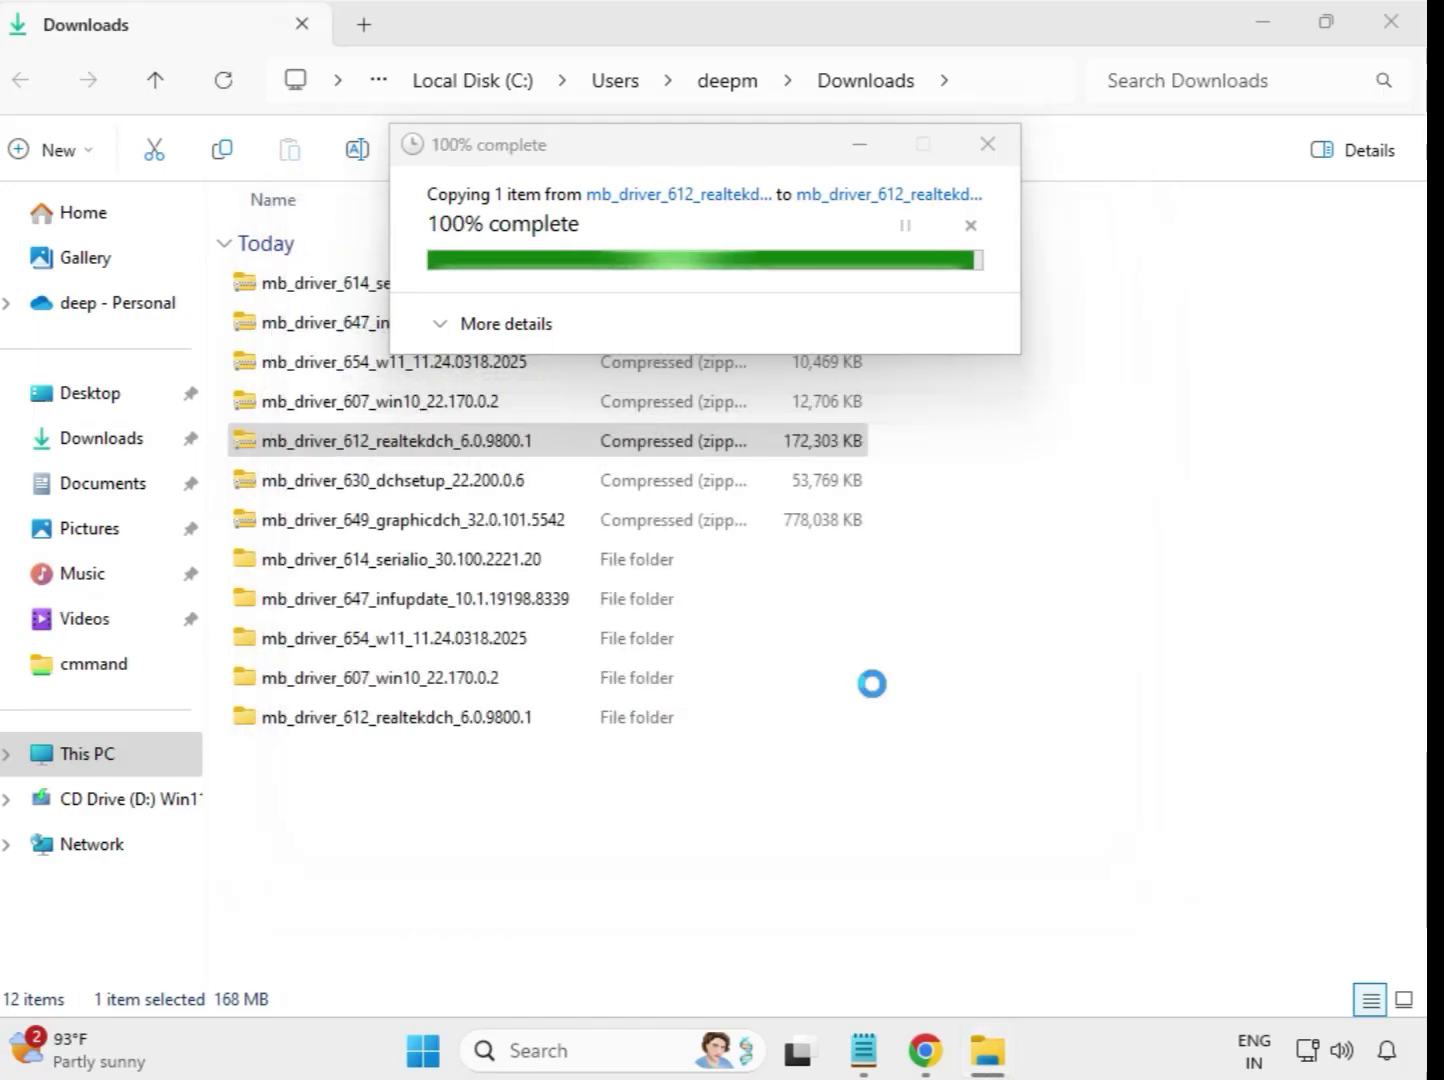
left_click(1392, 22)
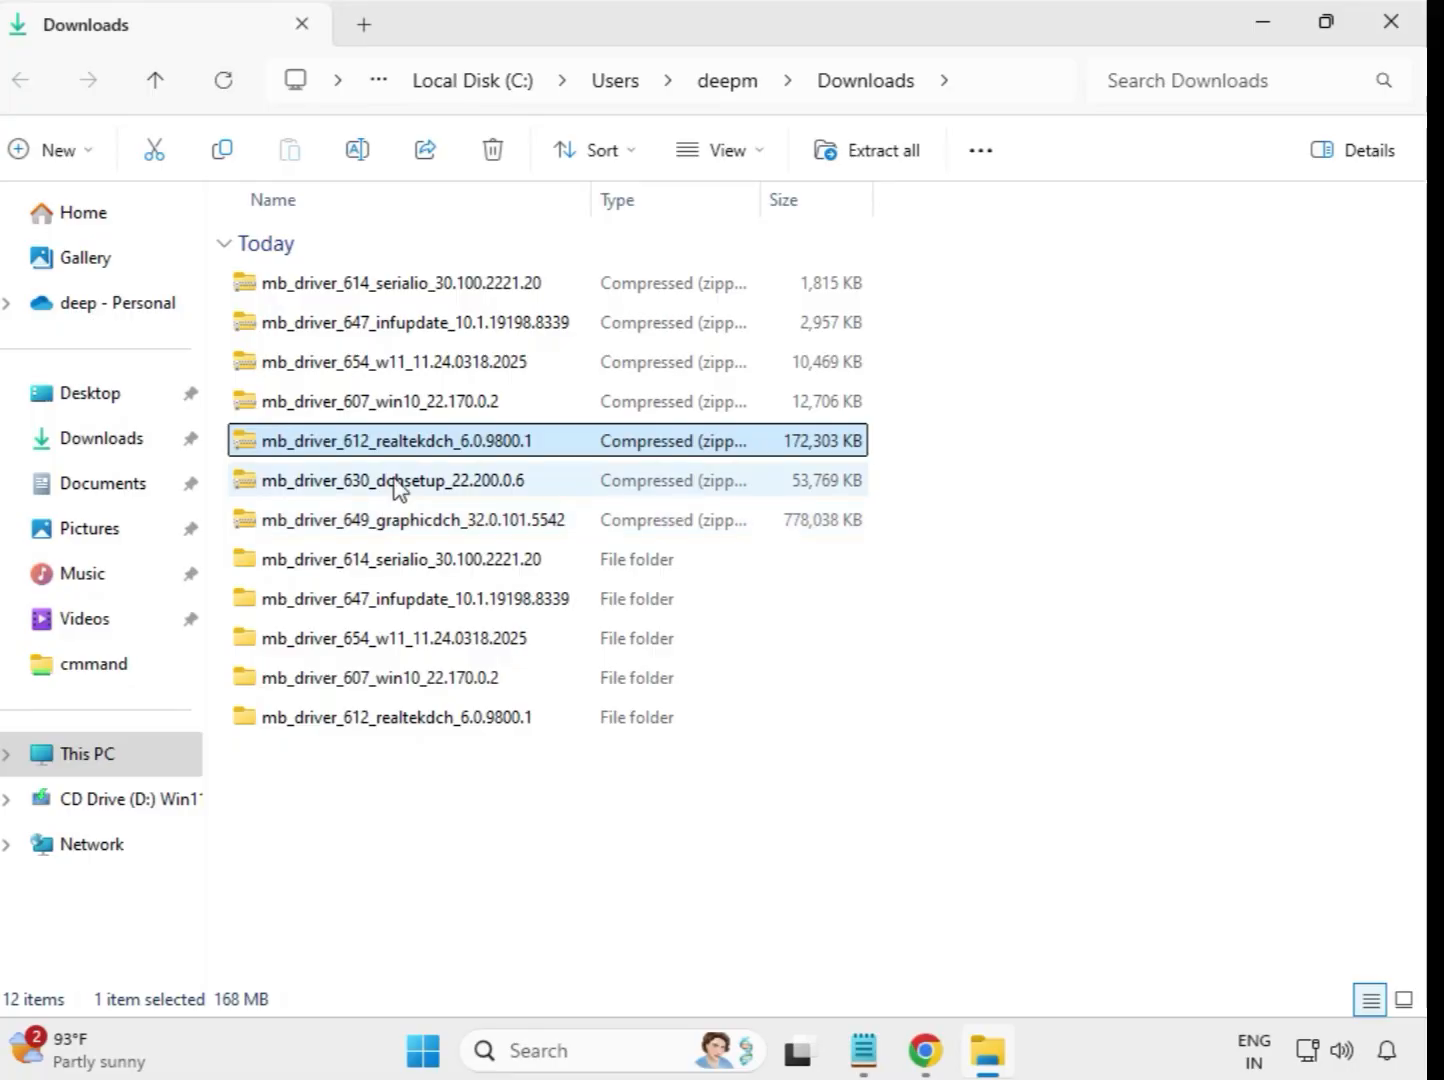
Extract the mb_driver_630_dchsetup_22.200.0.6 archive to the default folder in Downloads and close the extracted window.
left_click(398, 484)
right_click(398, 484)
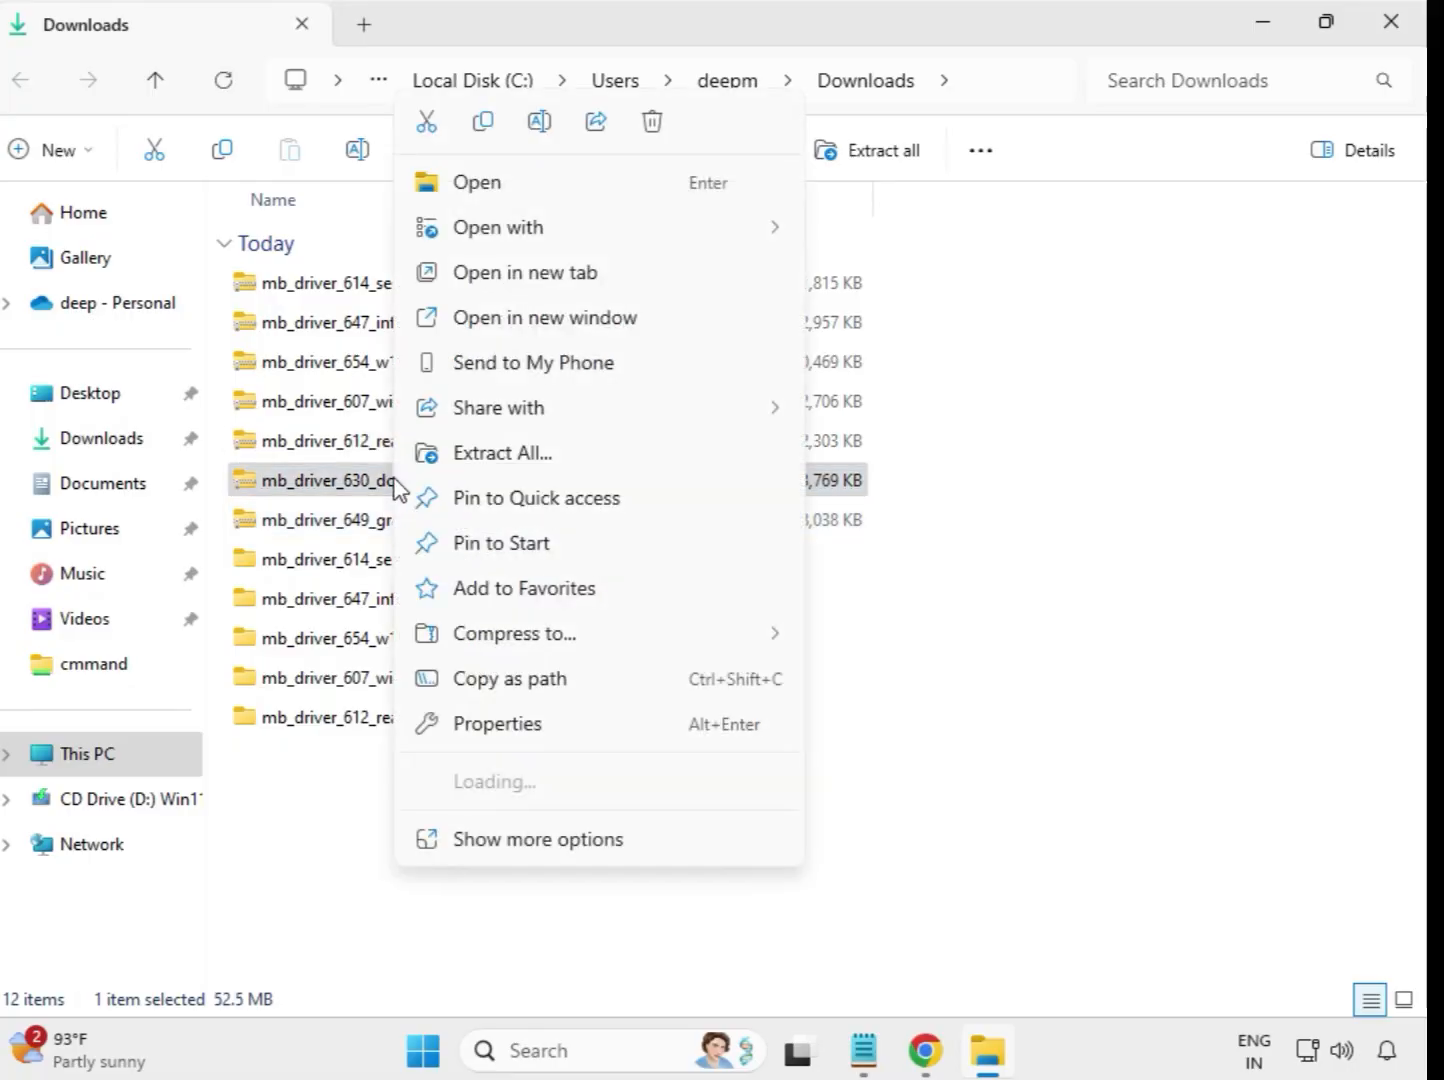
left_click(499, 466)
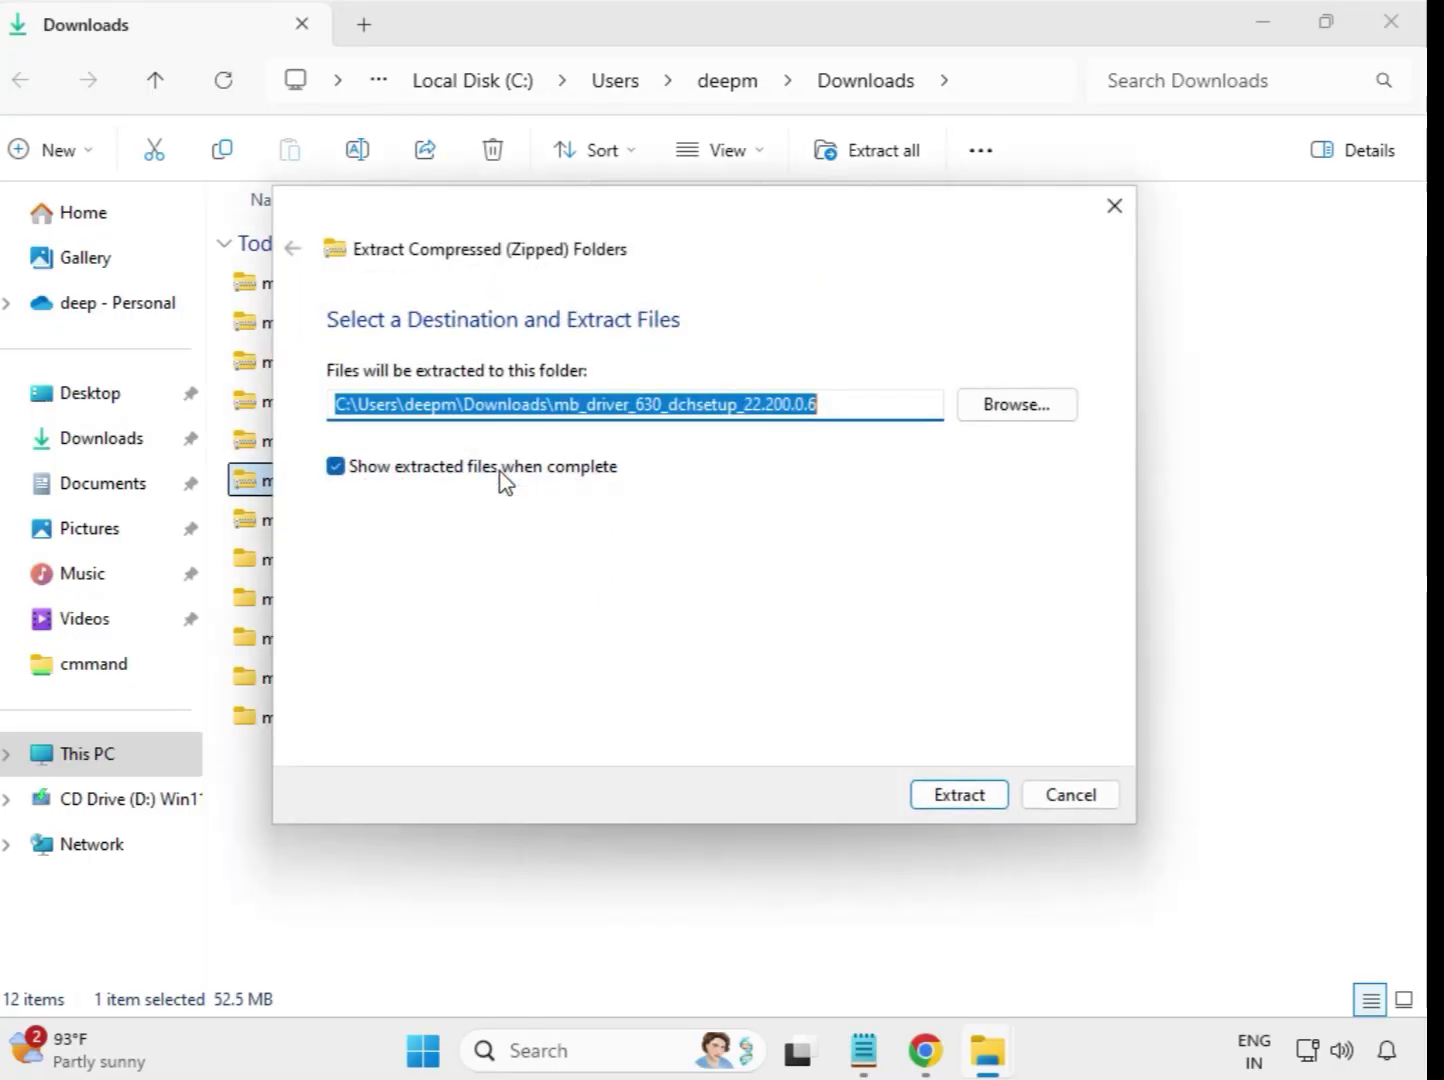
left_click(957, 796)
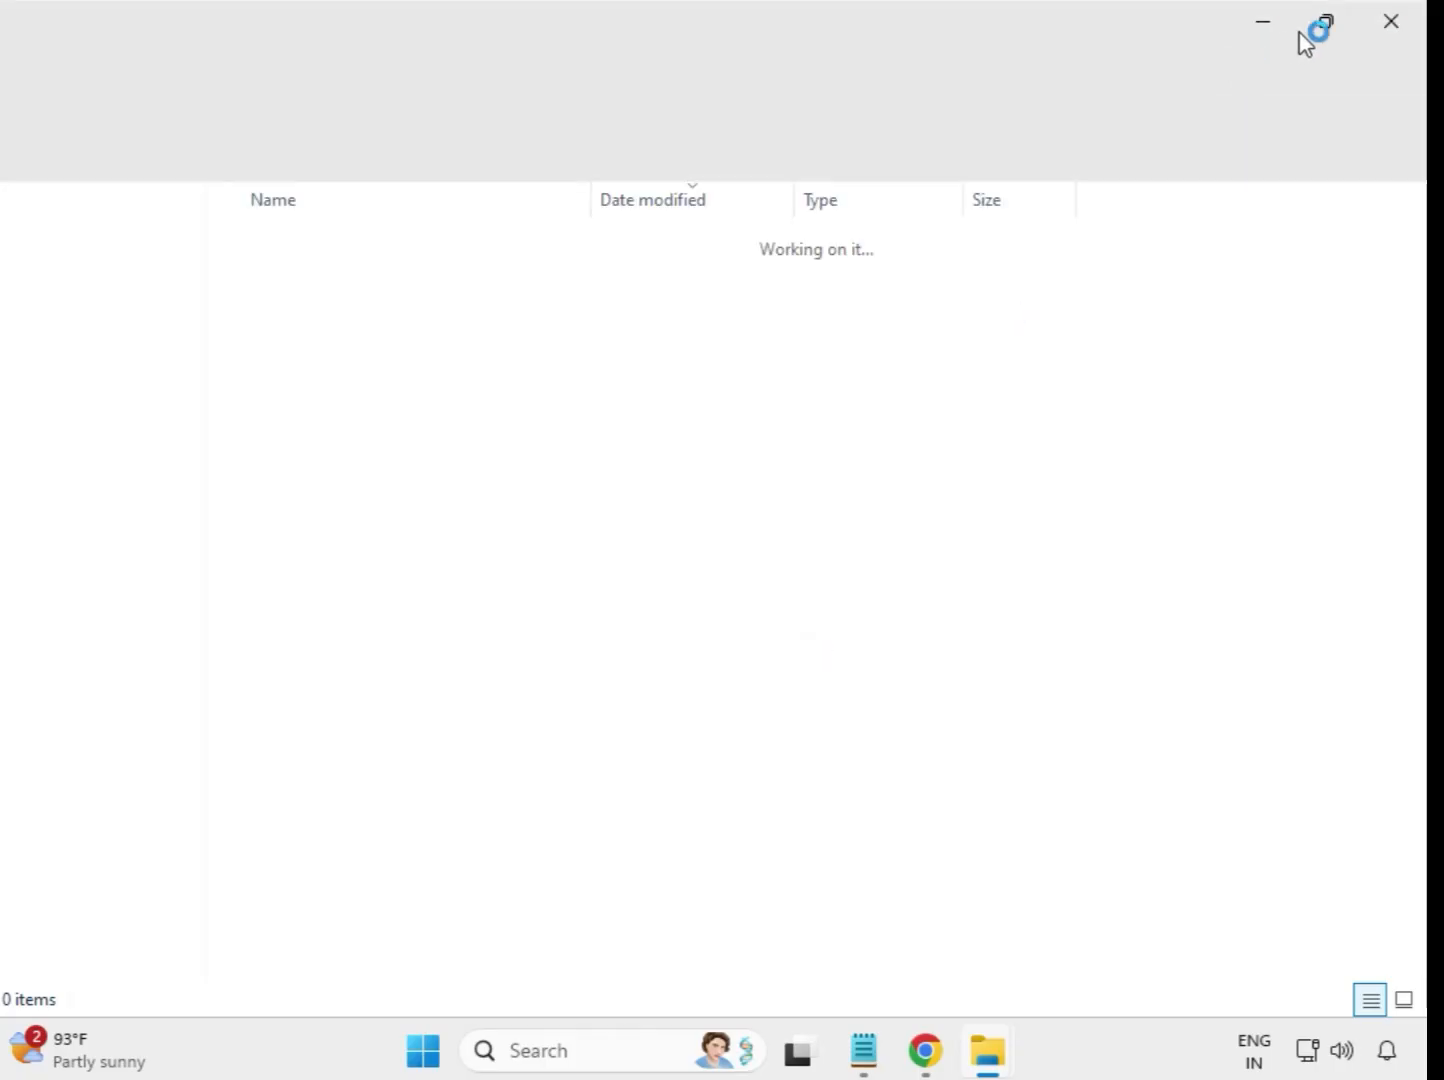
left_click(1390, 24)
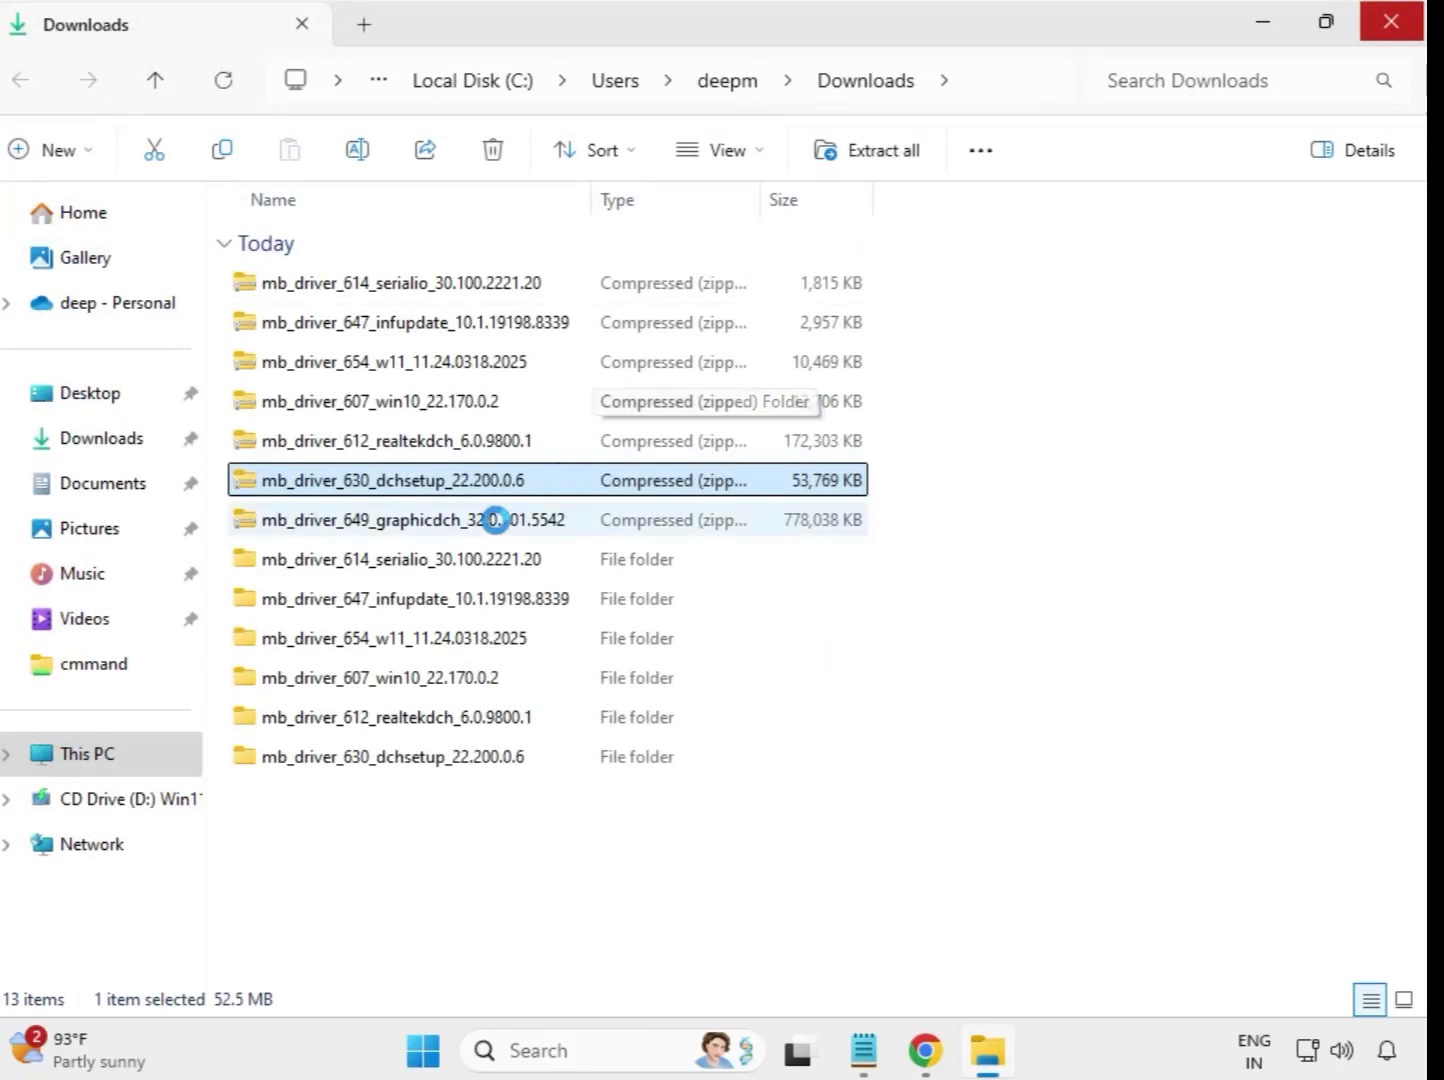
Extract the mb_driver_649_graphicdch_32.0.101.5542 archive to the default folder in Downloads and close the extracted window.
left_click(437, 529)
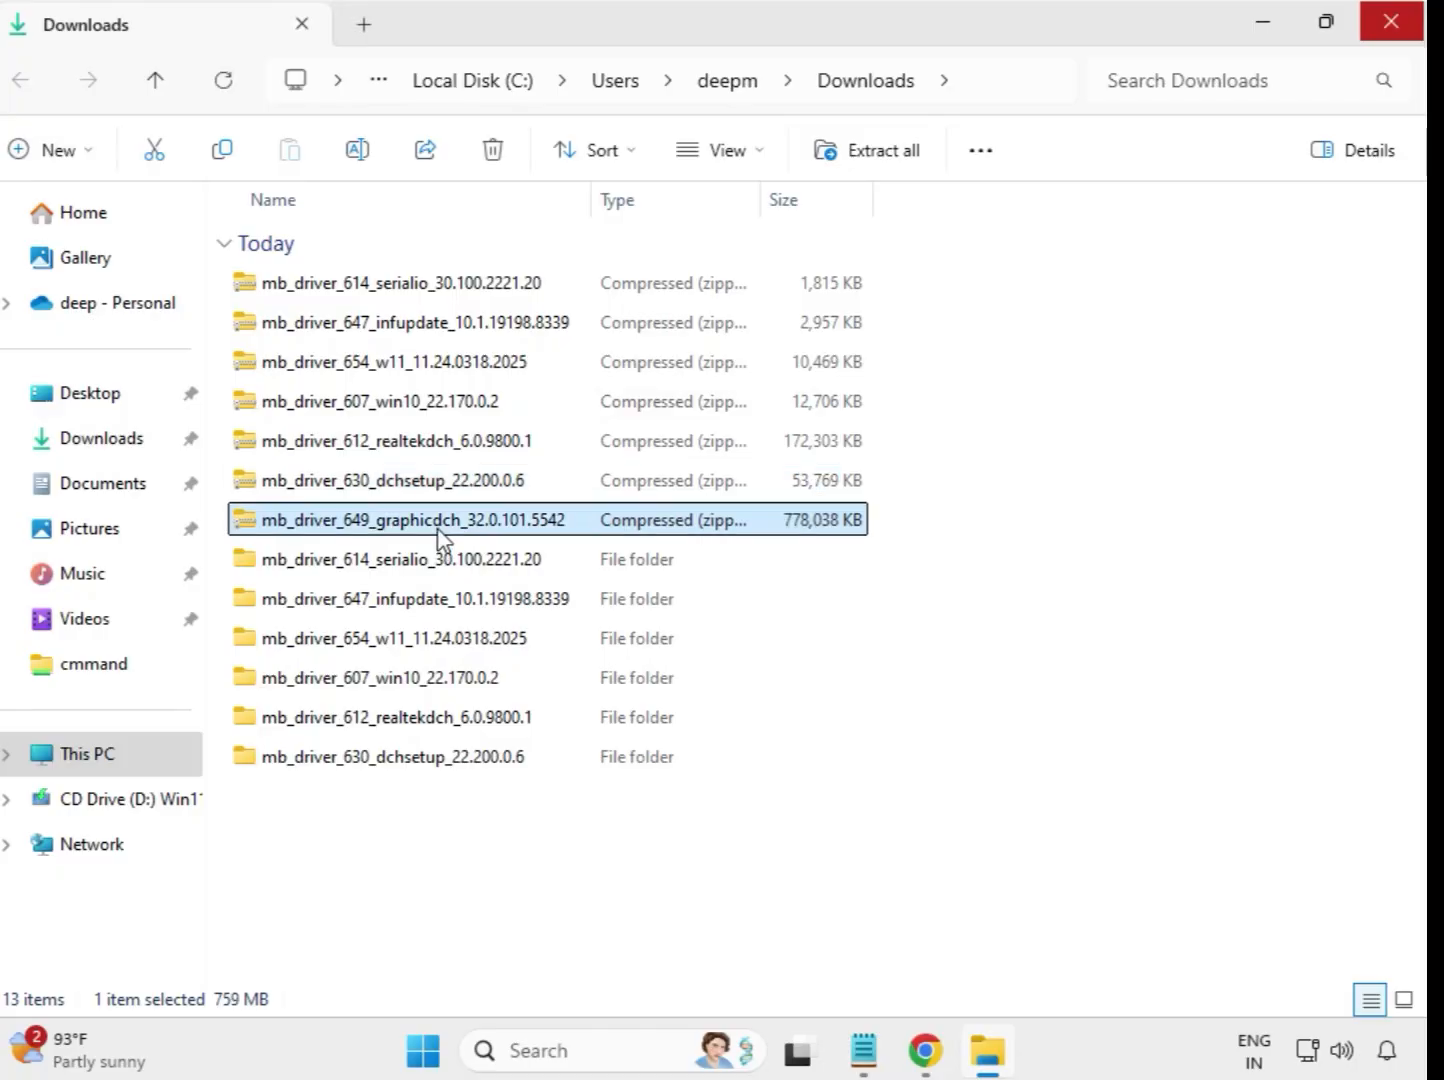
right_click(440, 537)
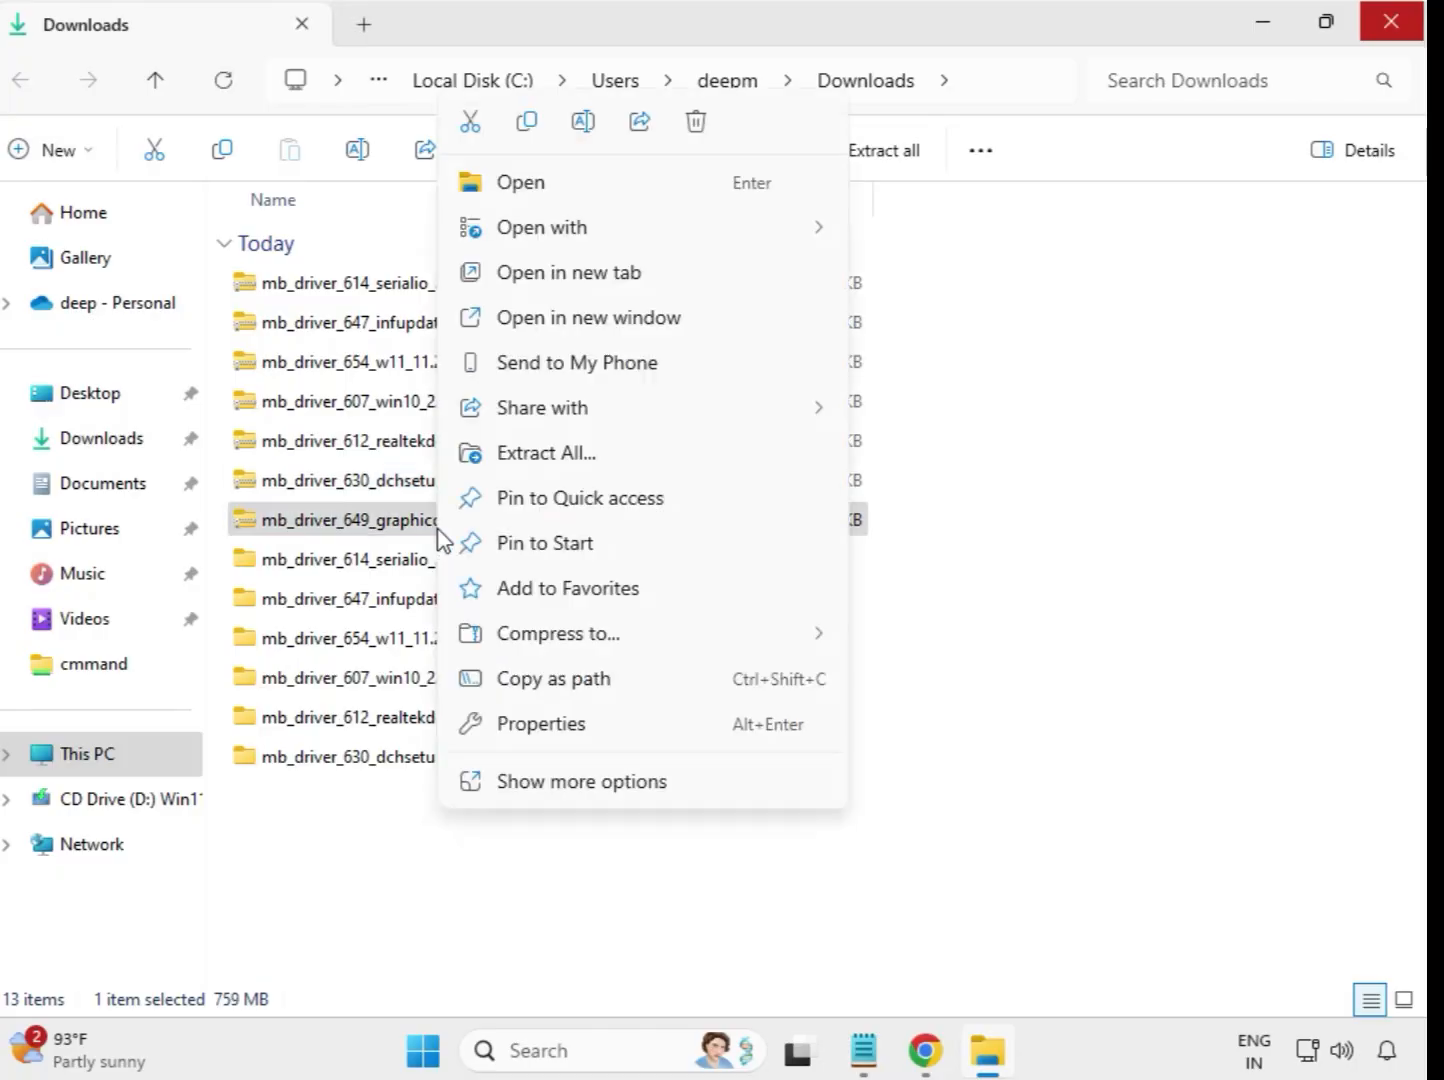
left_click(572, 458)
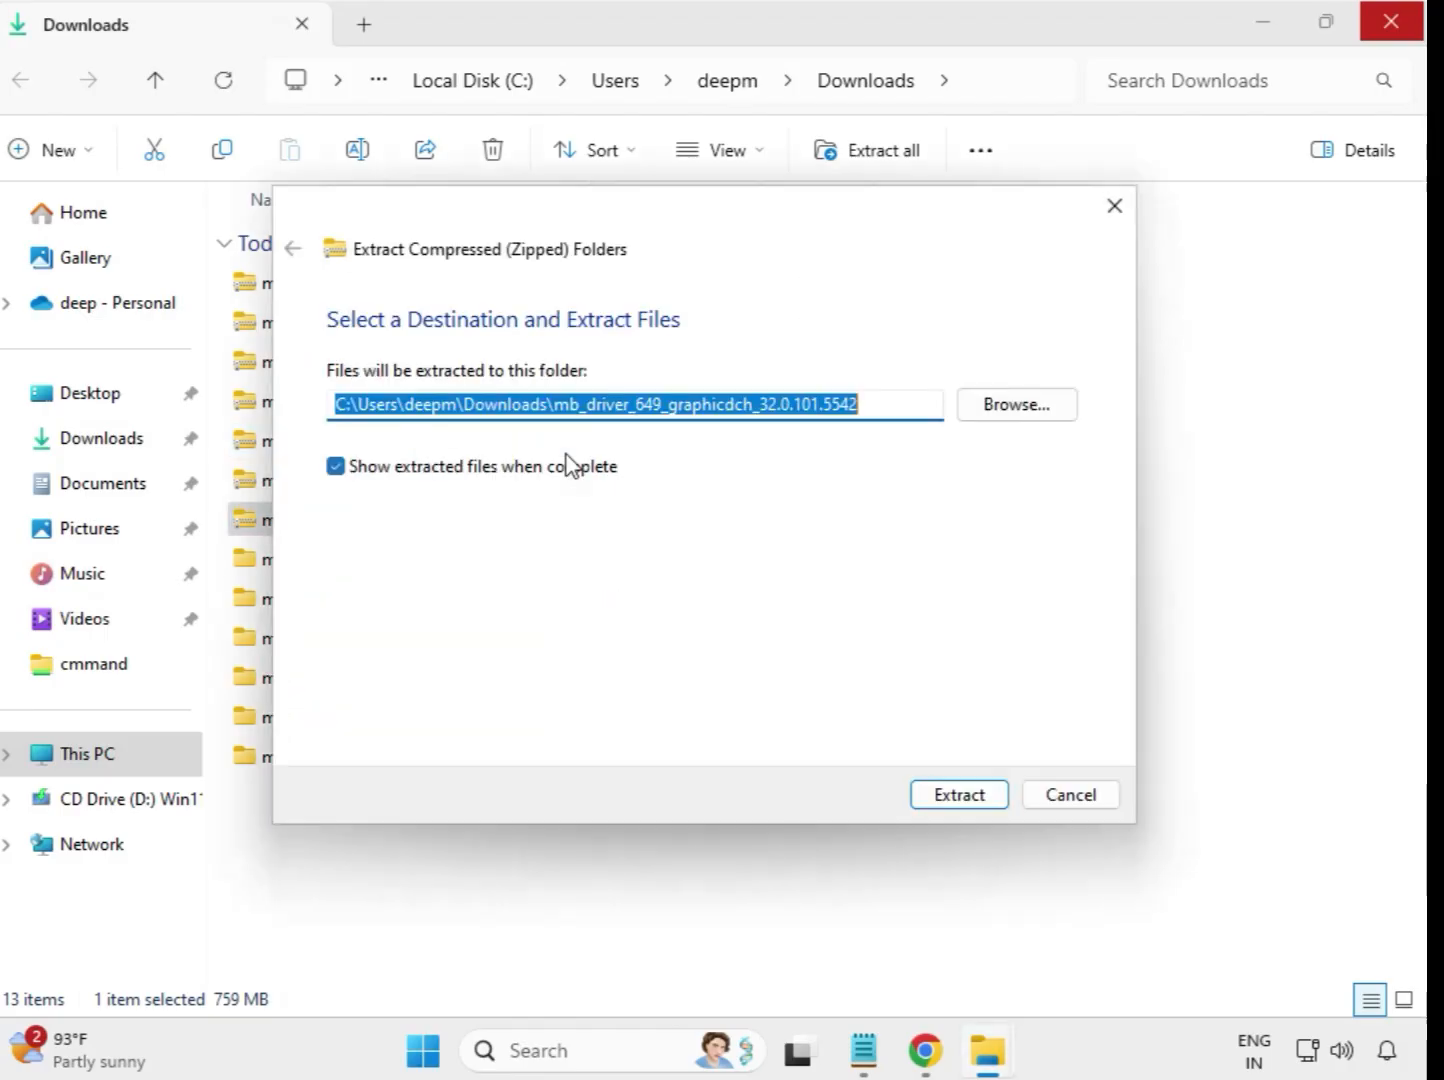
left_click(958, 800)
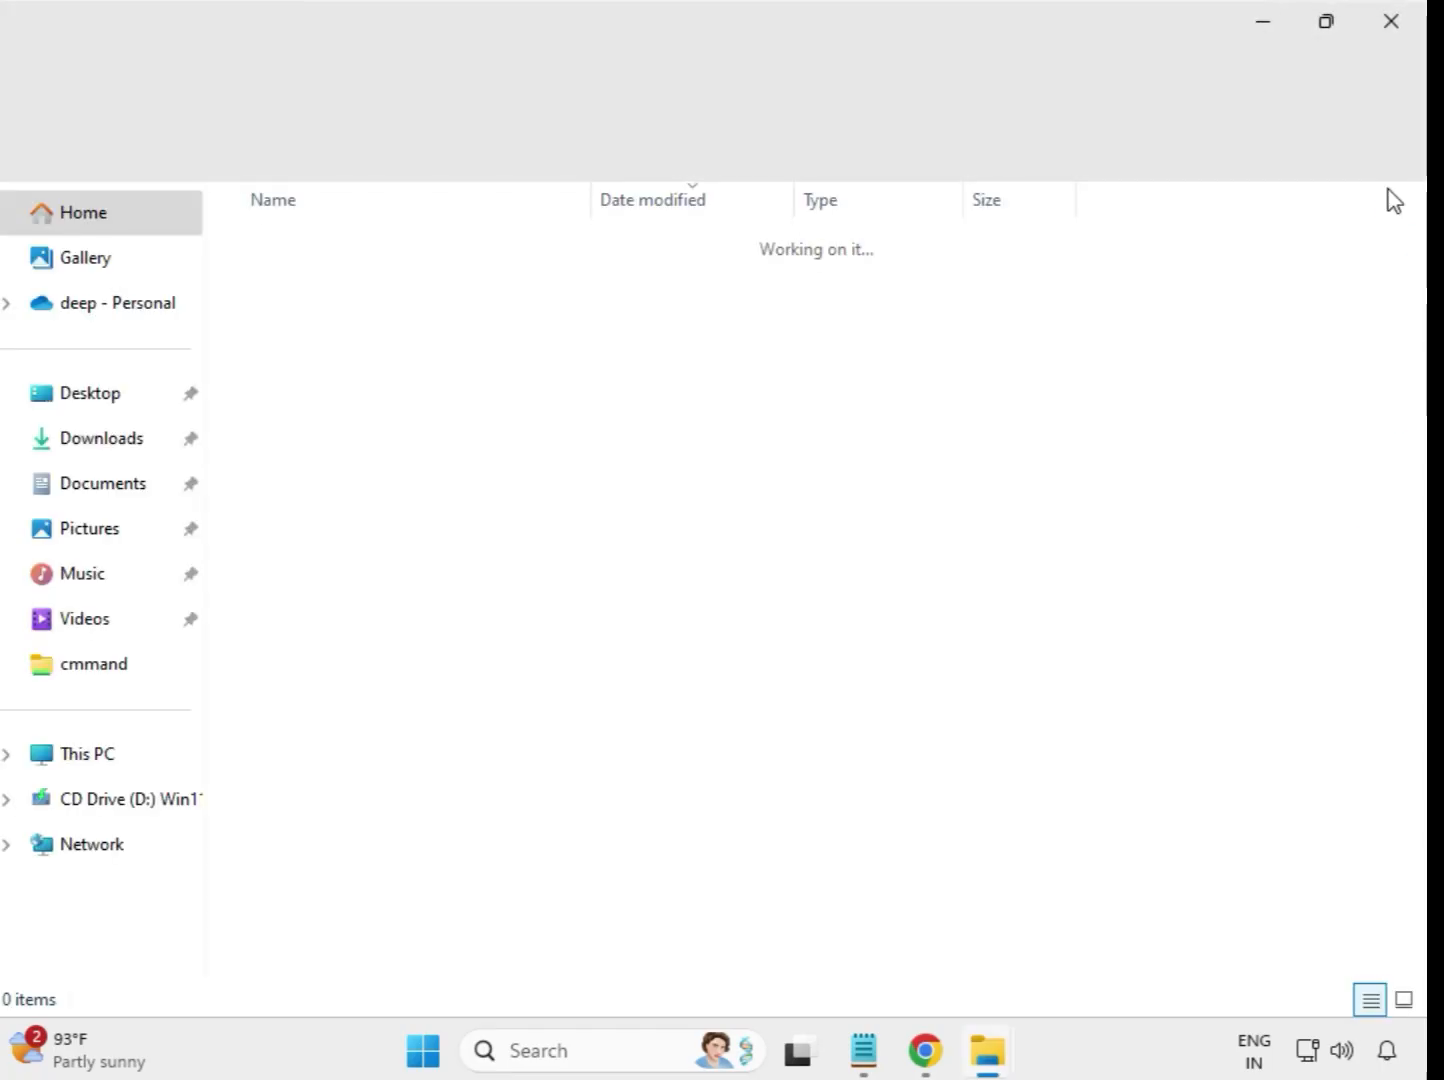
left_click(1402, 24)
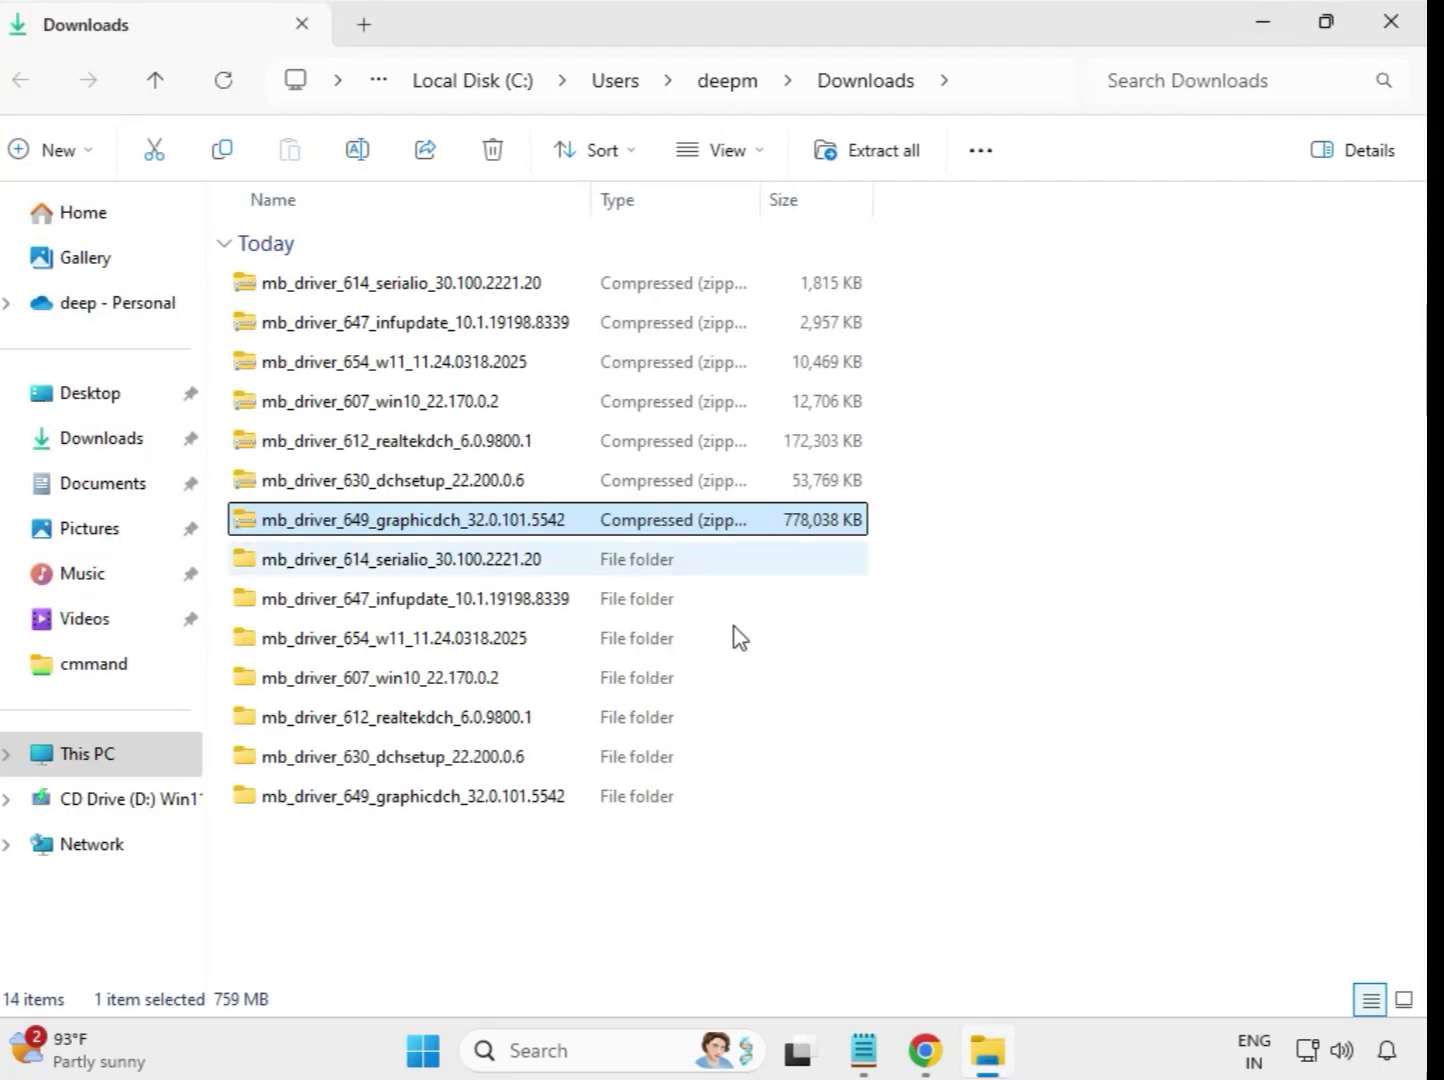
Refresh the Downloads folder listing, select the seven extracted driver folders together and clear the selection.
left_click(820, 876)
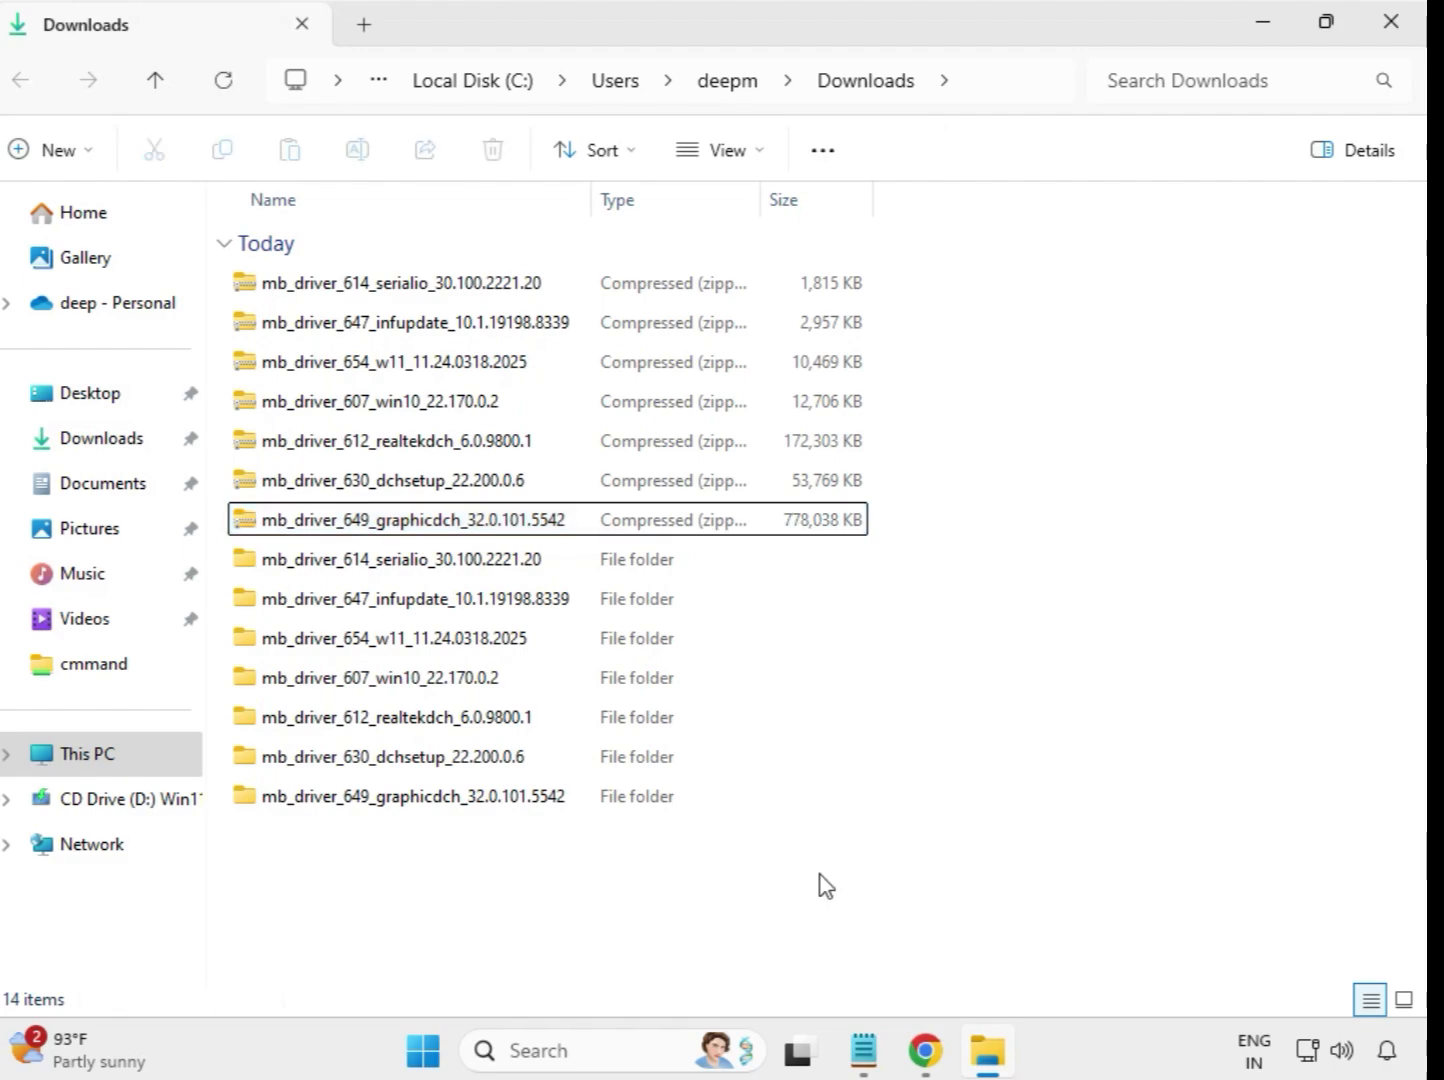
right_click(535, 870)
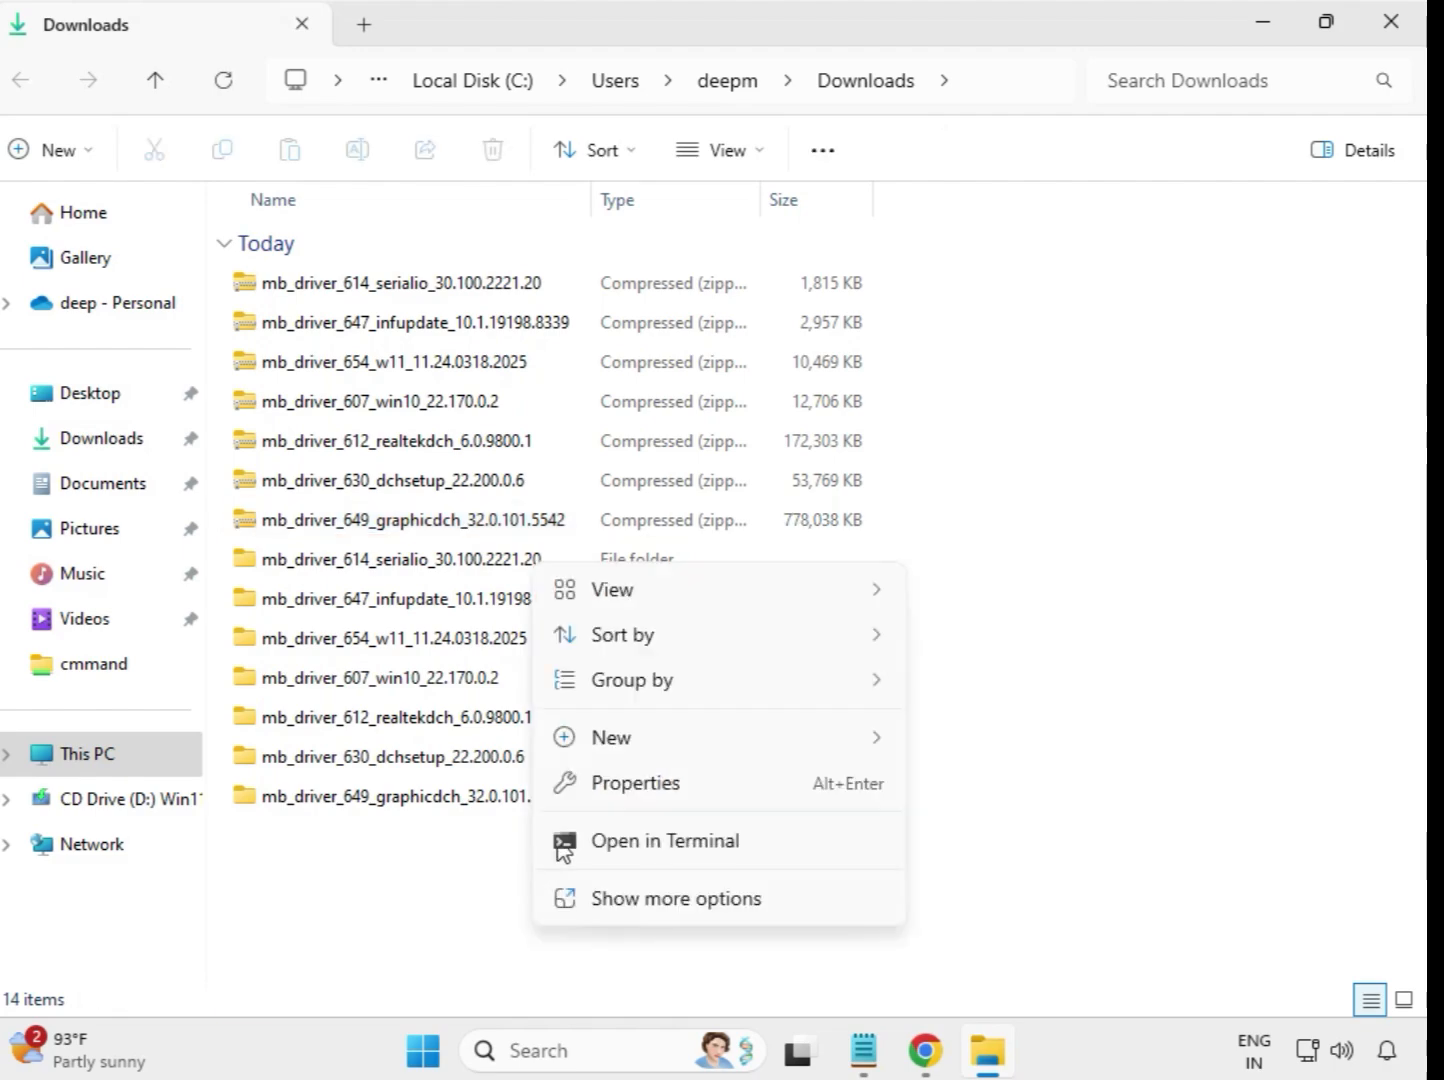
left_click(693, 899)
left_click(620, 602)
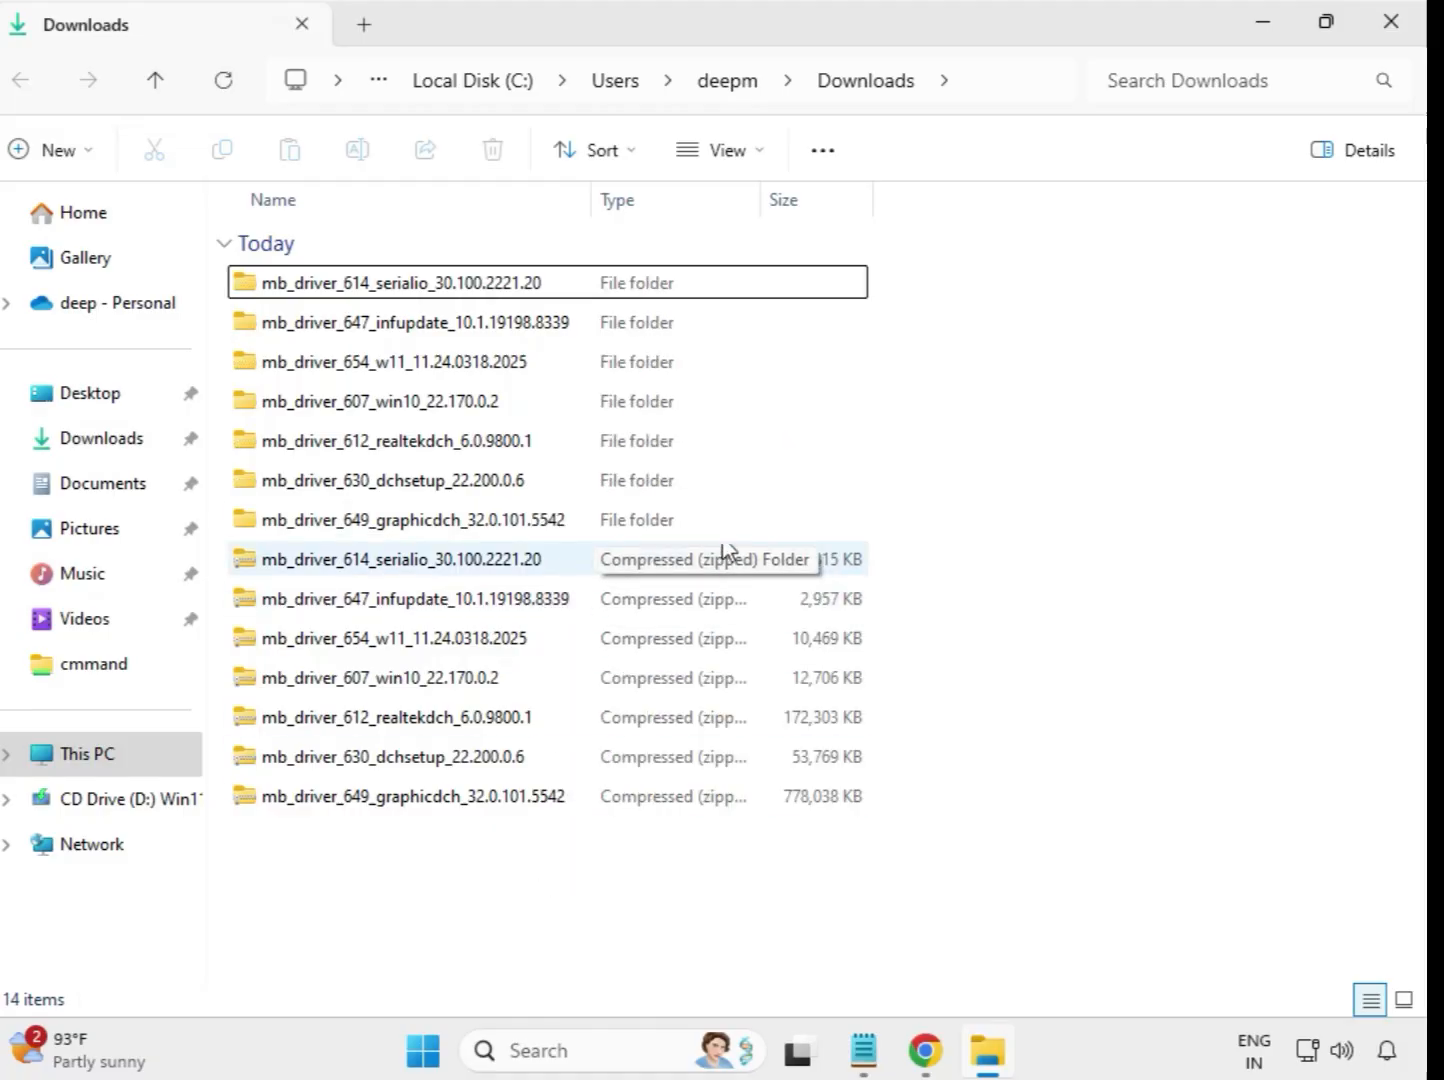
left_click_drag(885, 528, 548, 276)
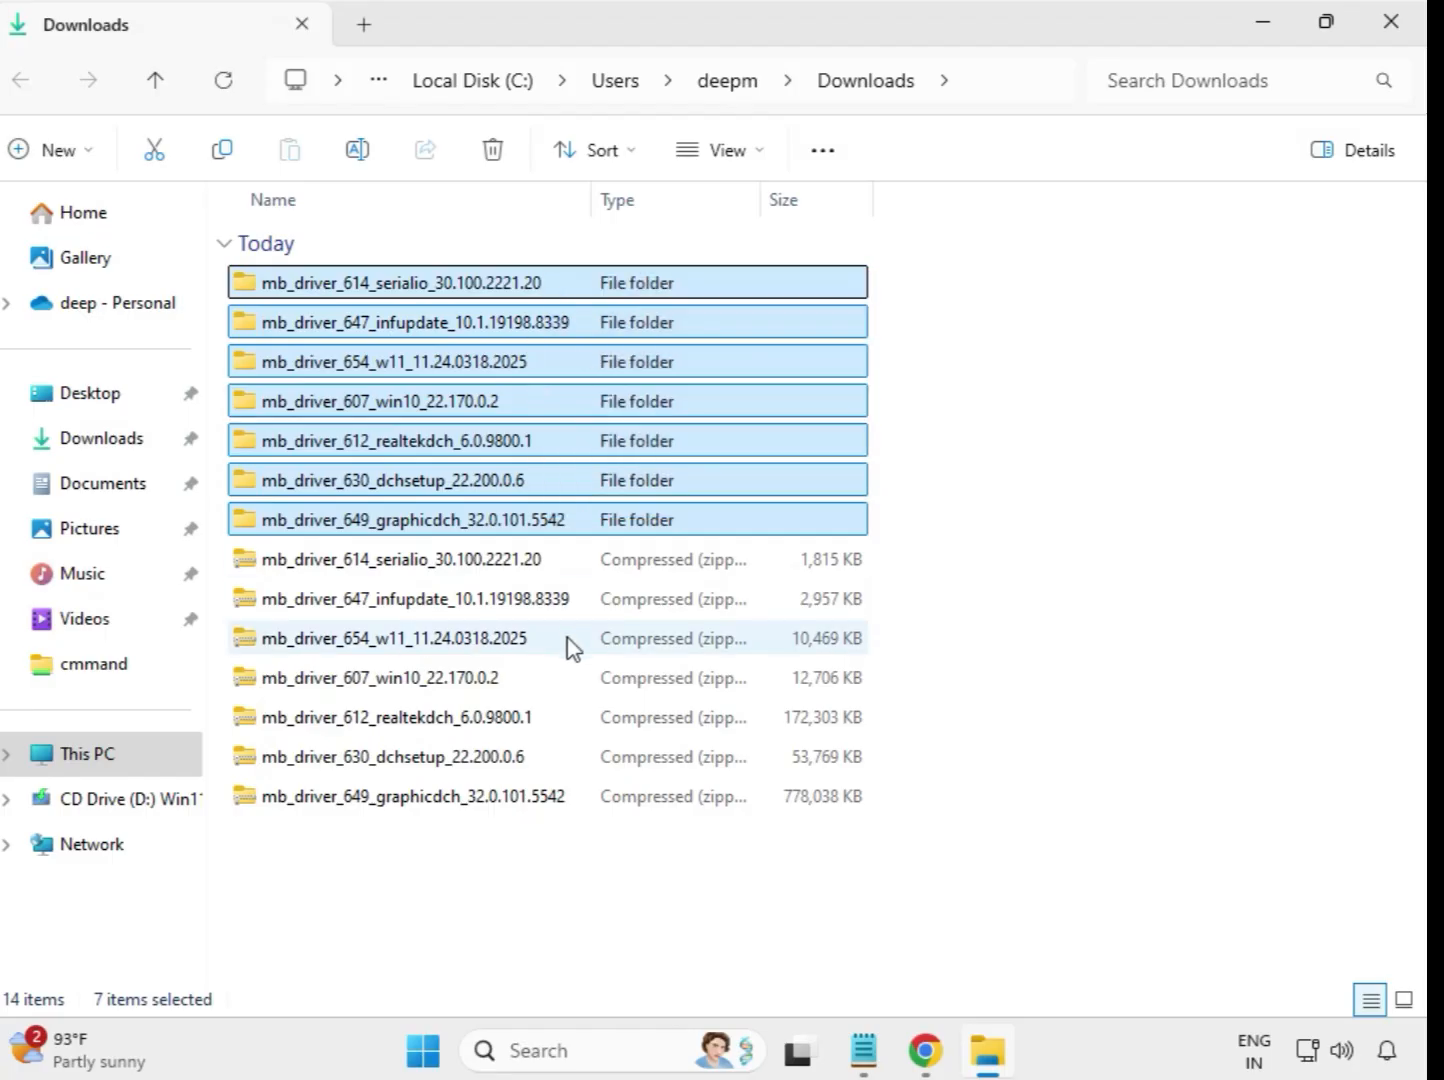
left_click(930, 350)
Open the extracted mb_driver_614_serialio_30.100.2221.20 folder, run its application as administrator and allow it to make changes.
double_click(403, 285)
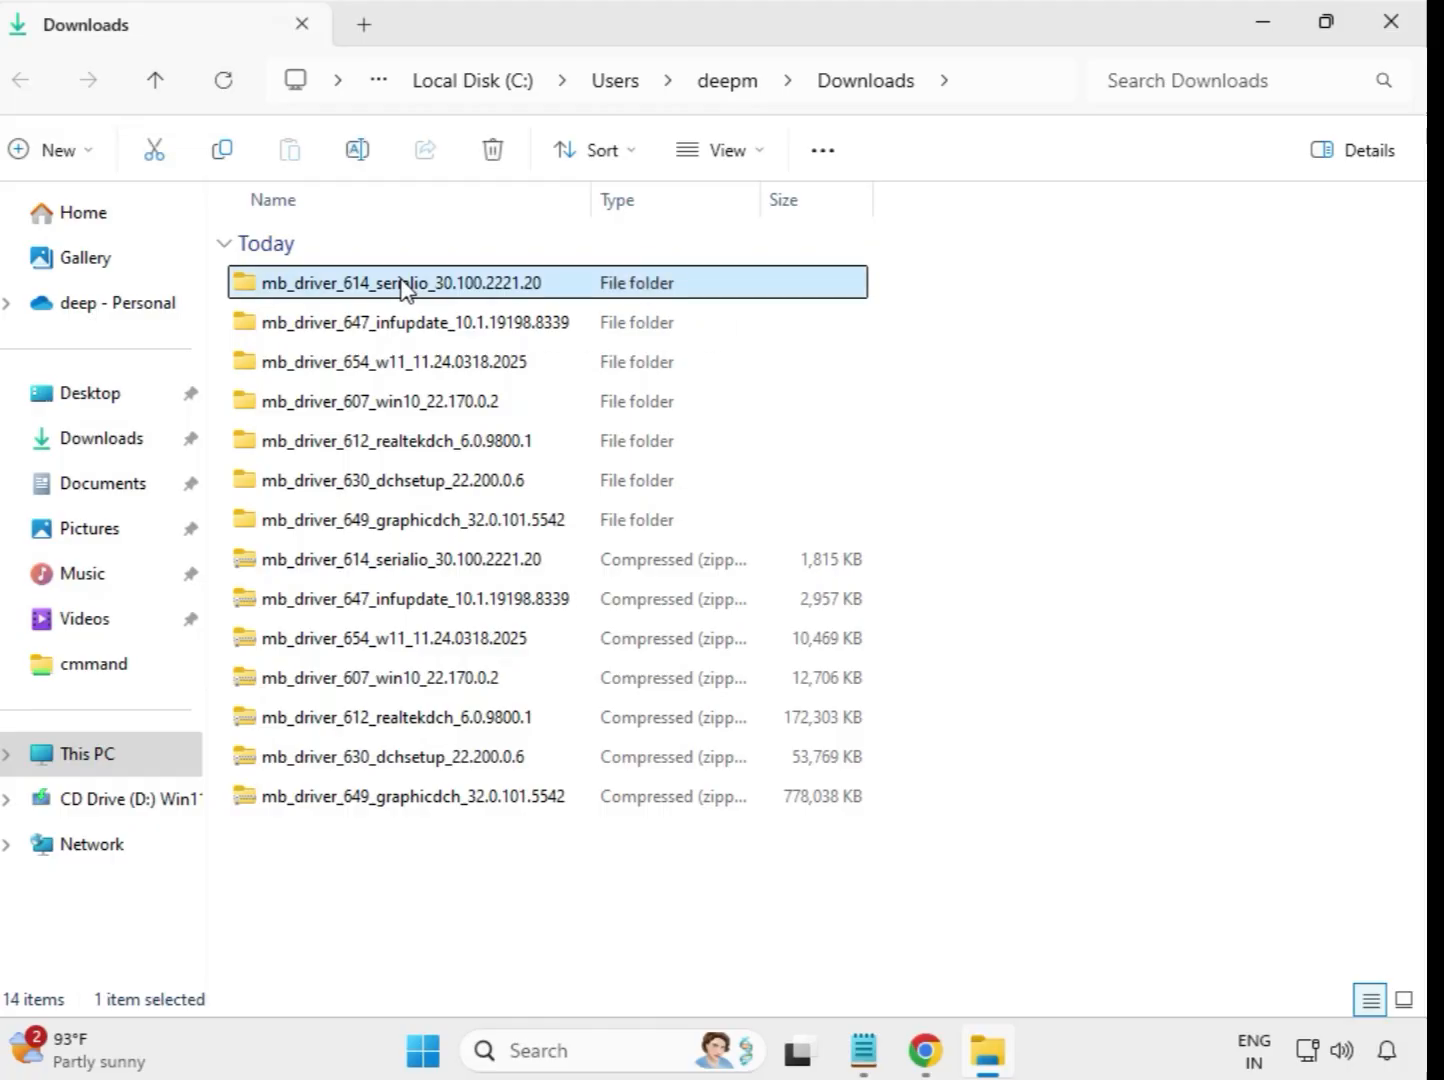
left_click(384, 290)
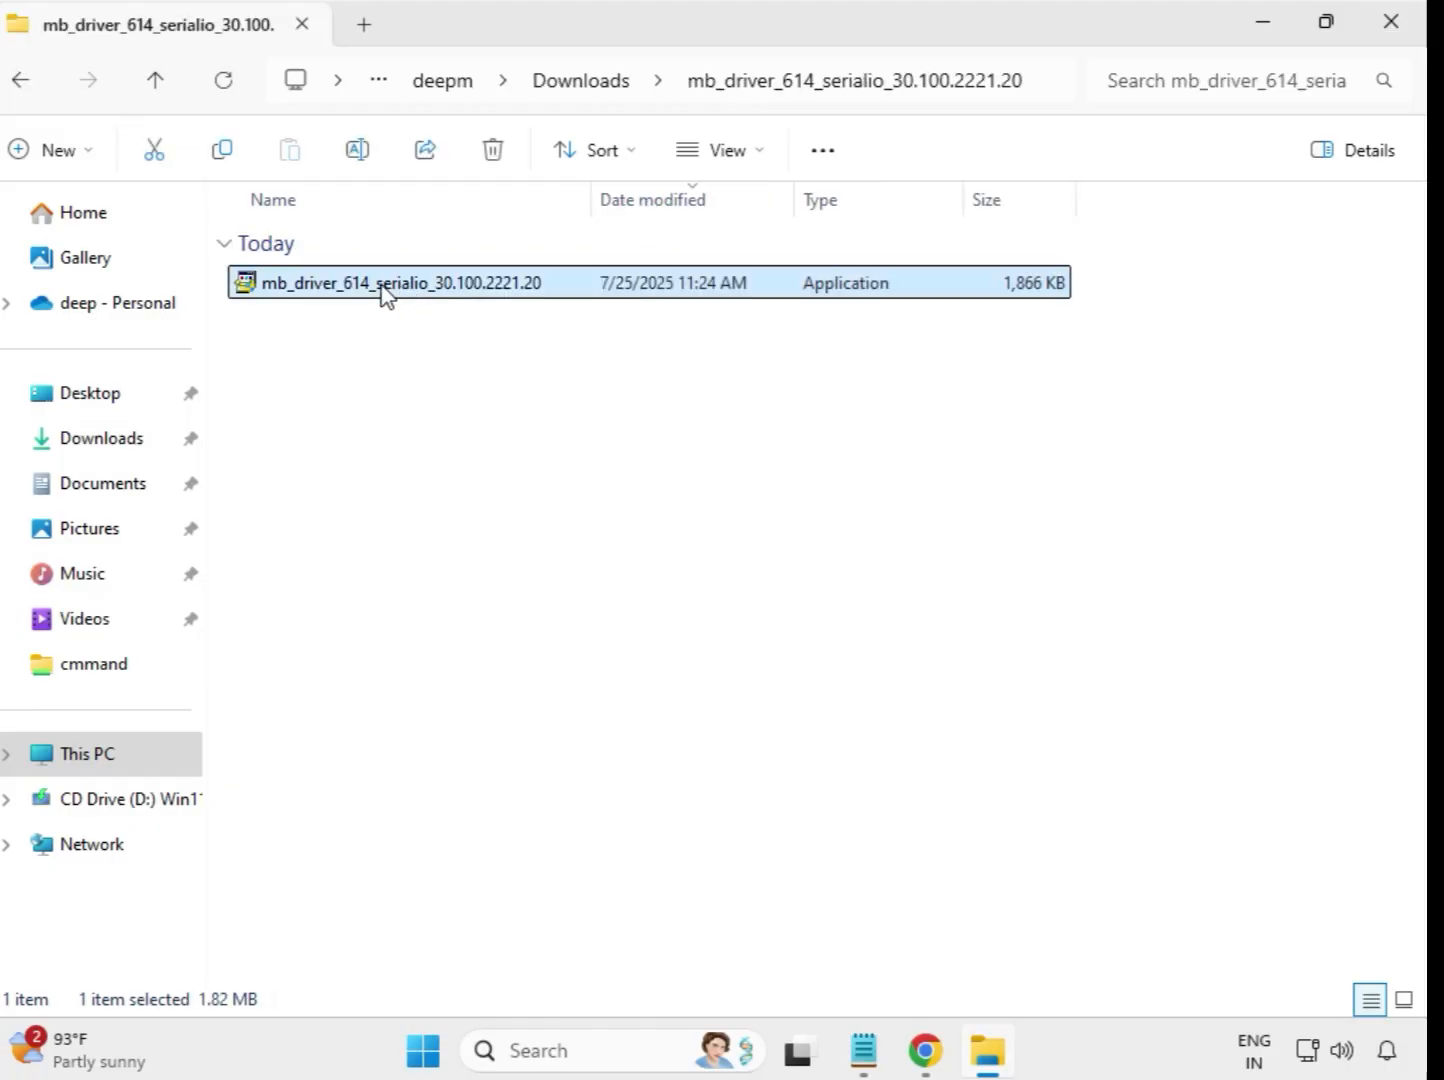
right_click(384, 295)
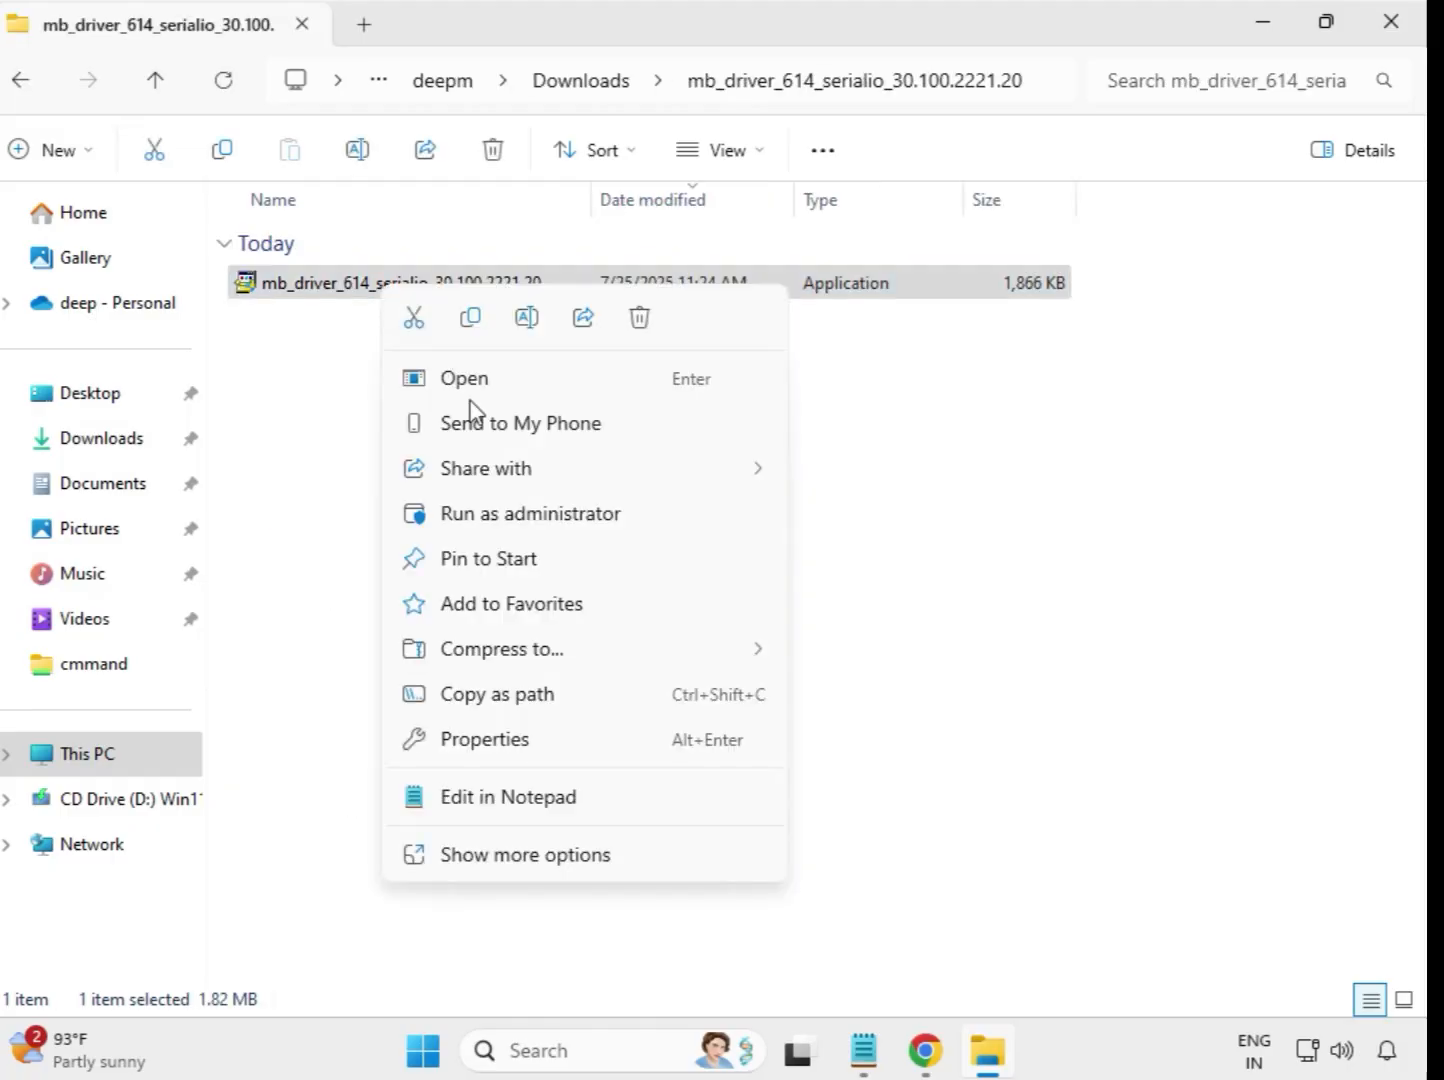
left_click(511, 519)
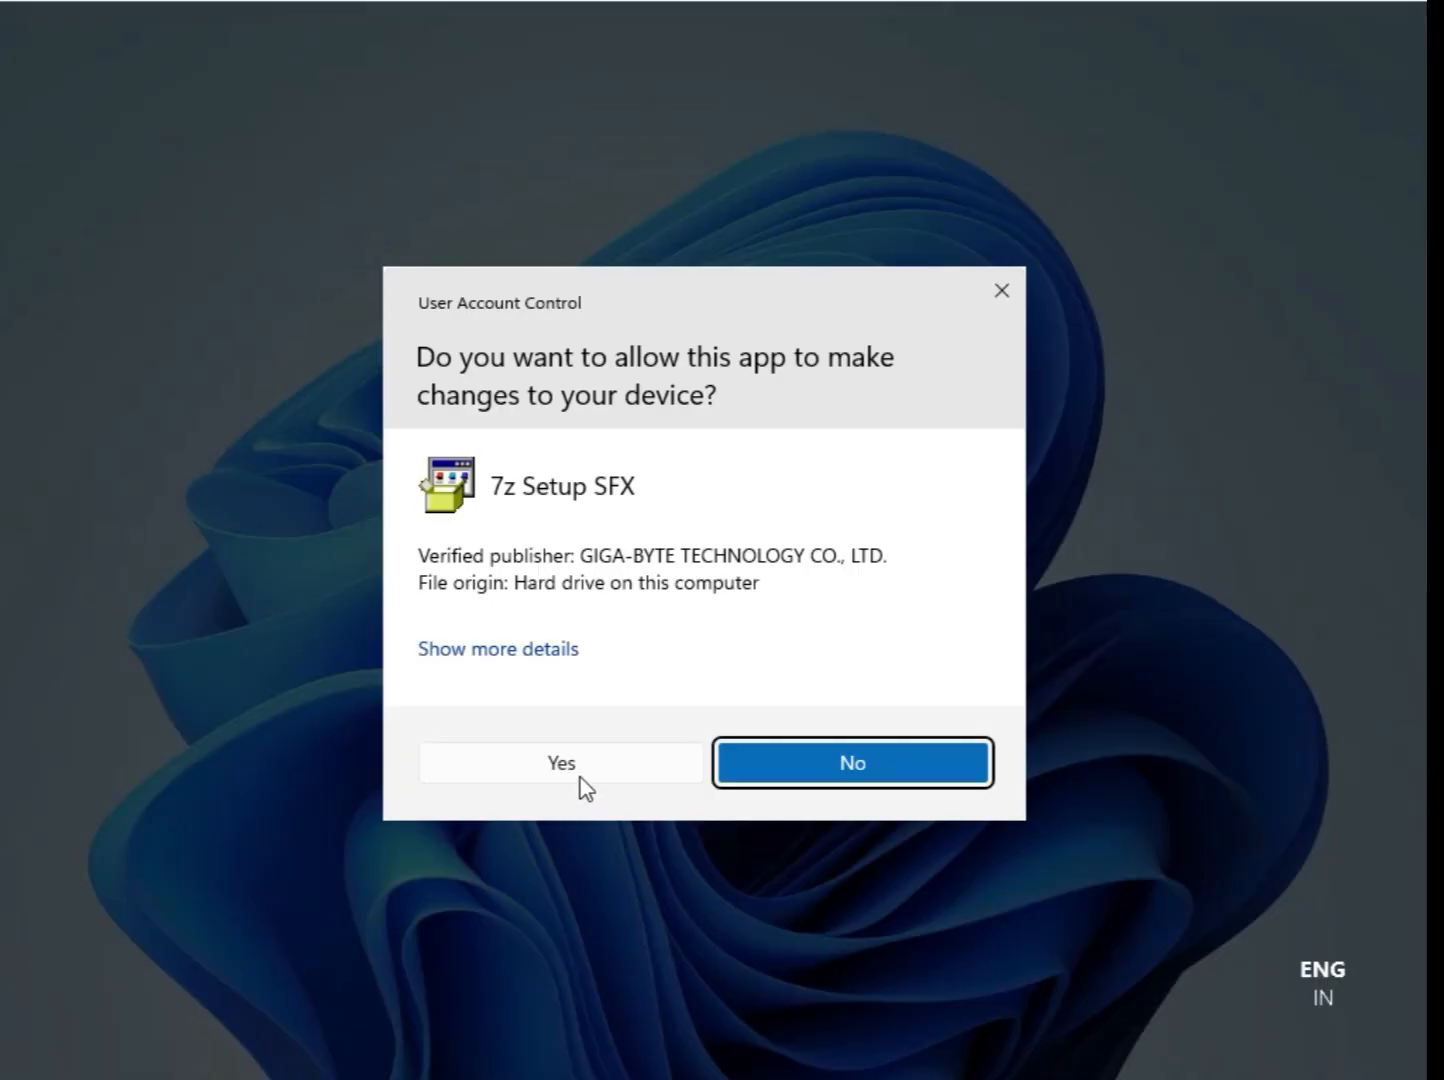
left_click(580, 766)
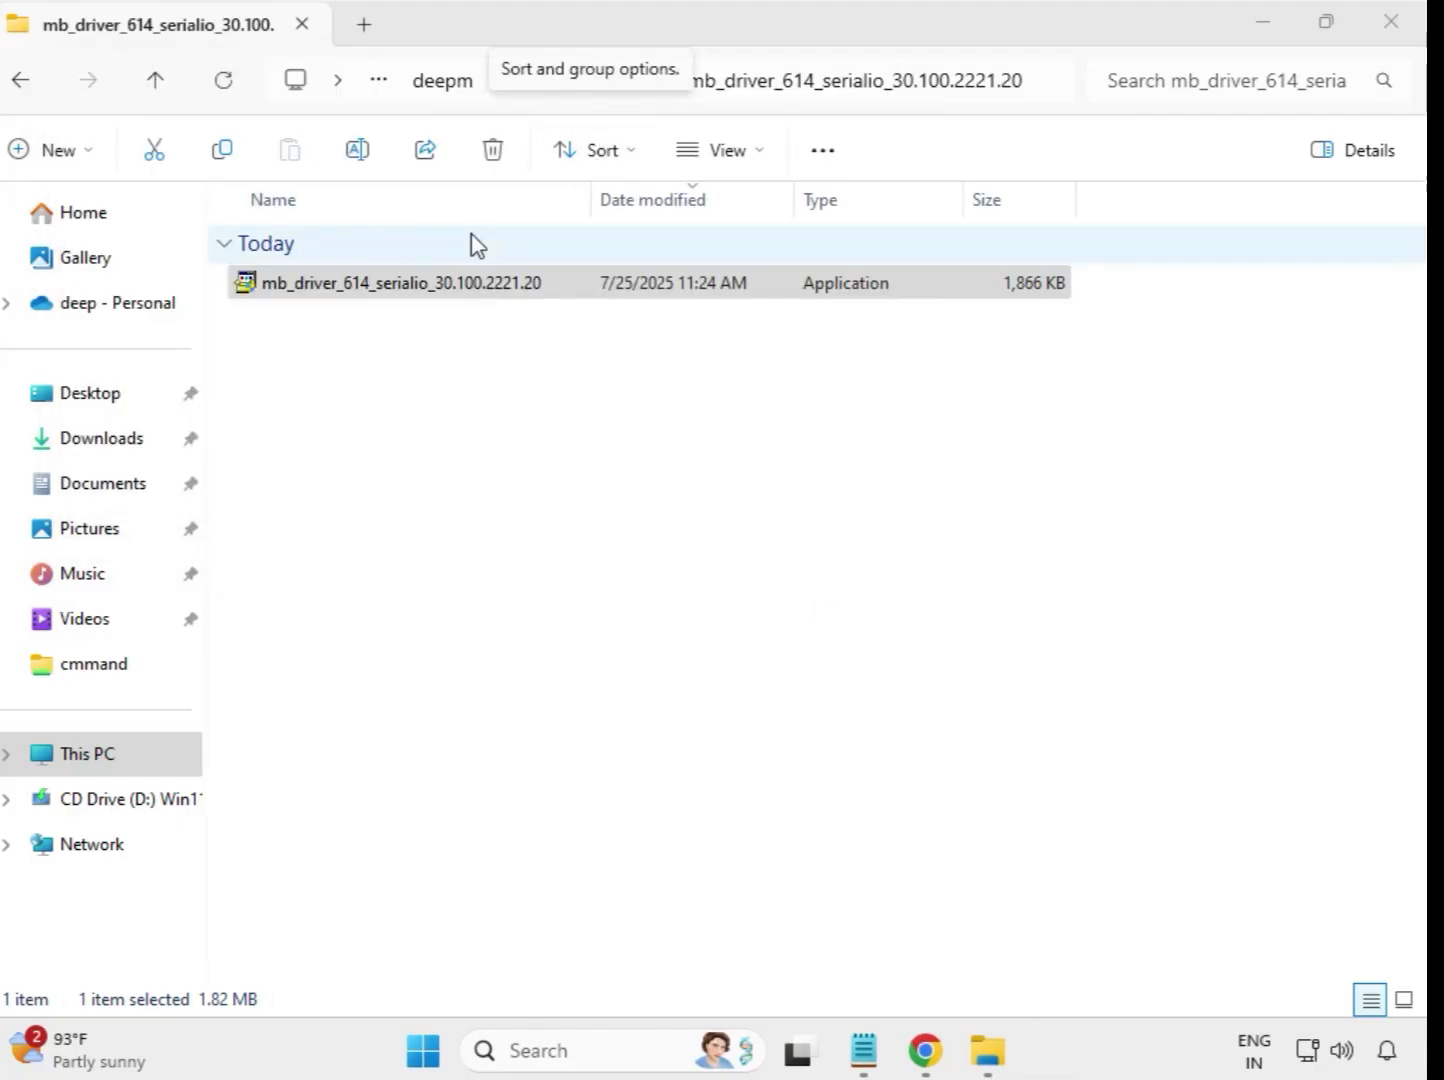
From Downloads, open the mb_driver_647_infupdate_10.1.19198.8339 folder, run its application as administrator and allow it to make changes.
left_click(28, 88)
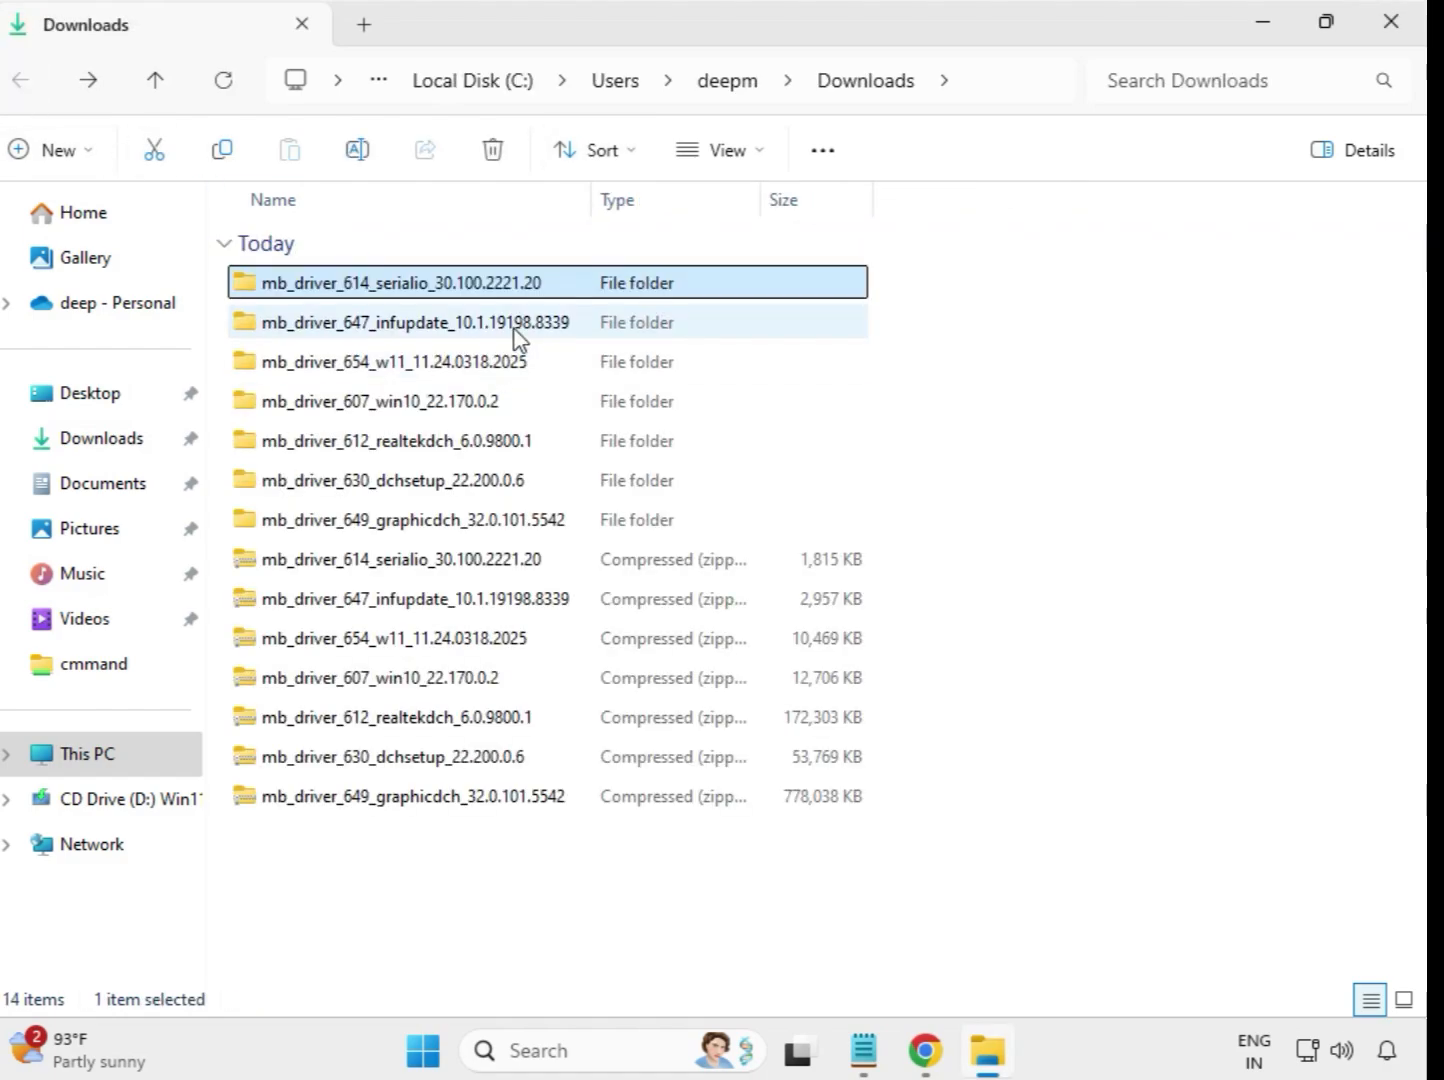
double_click(478, 325)
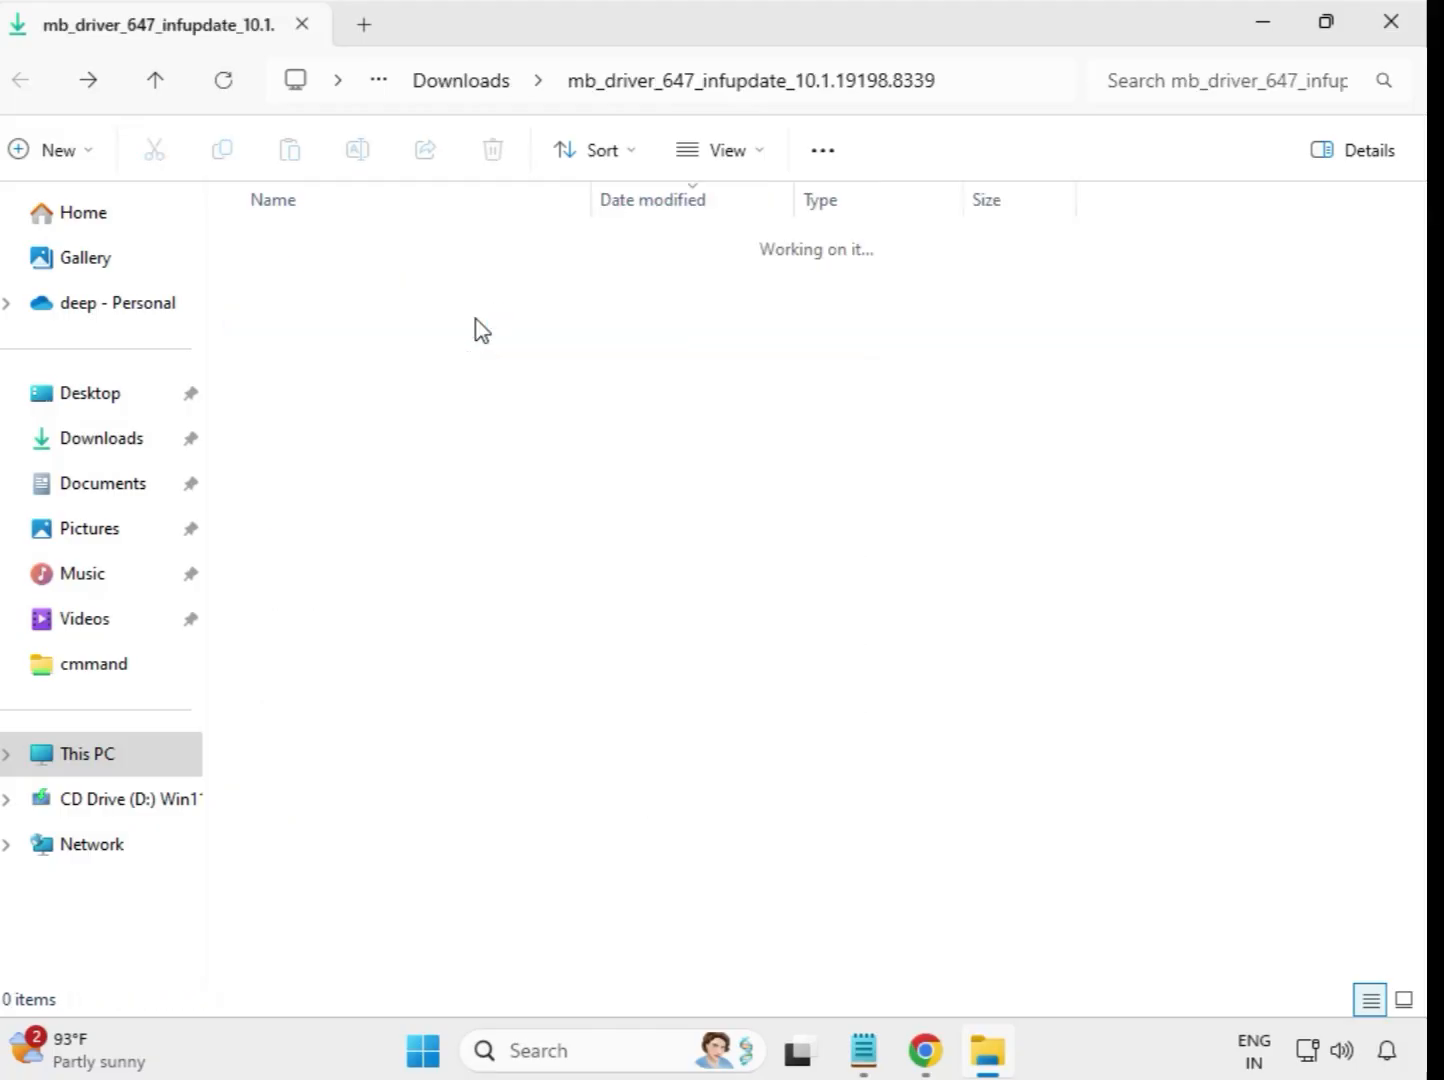
left_click(480, 293)
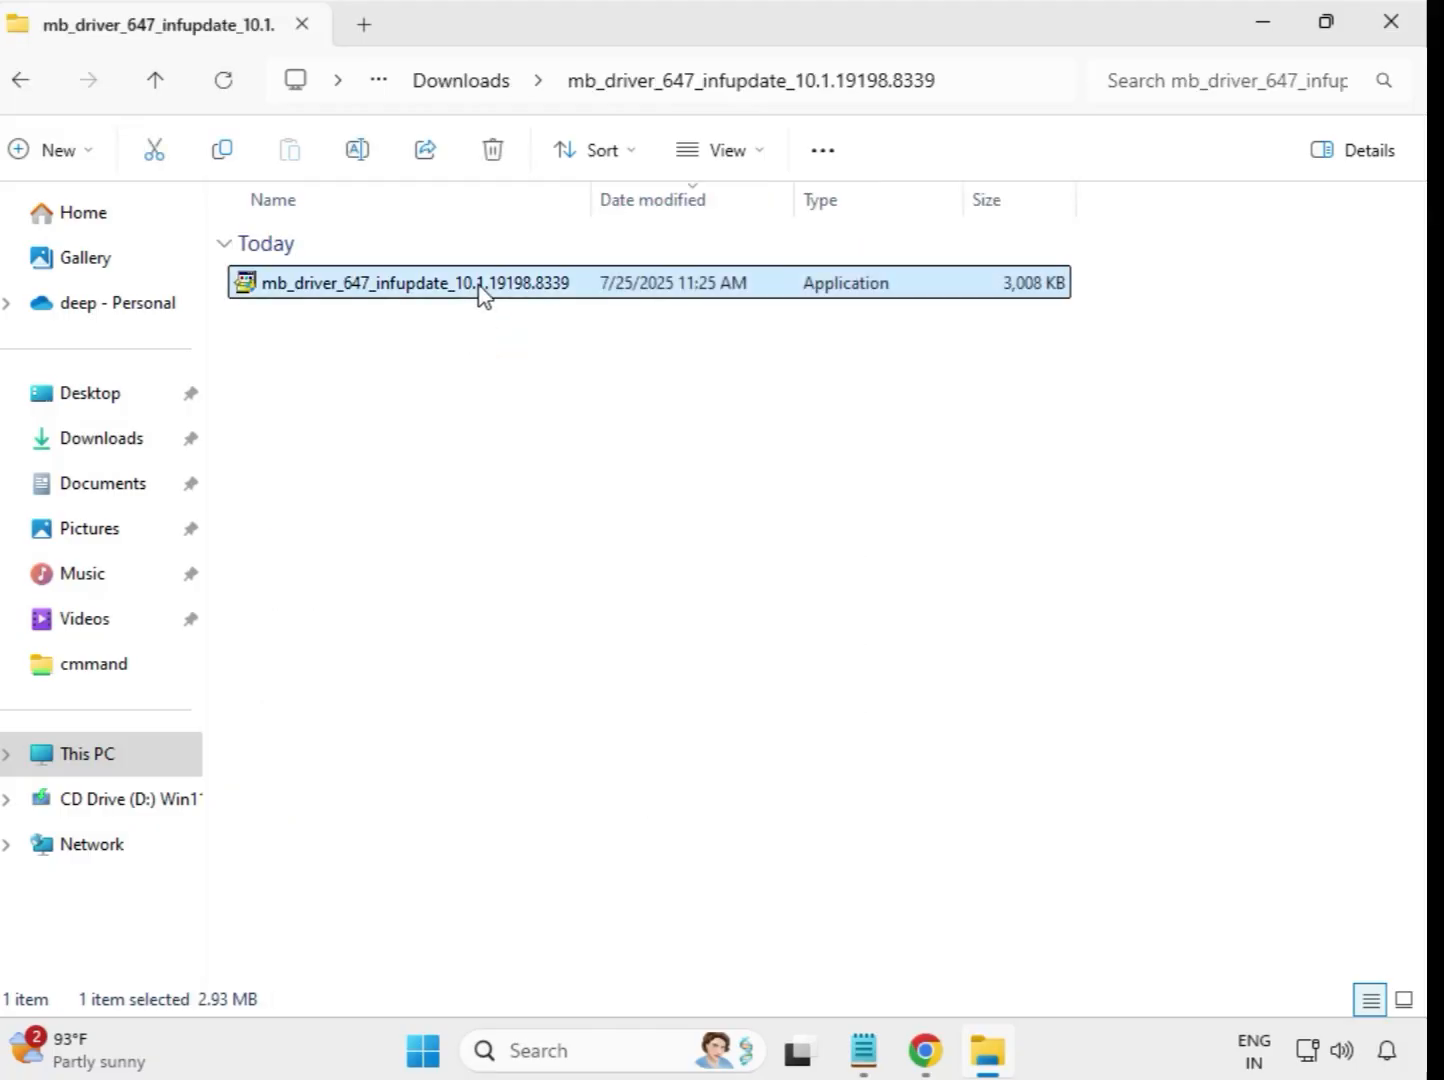
right_click(480, 292)
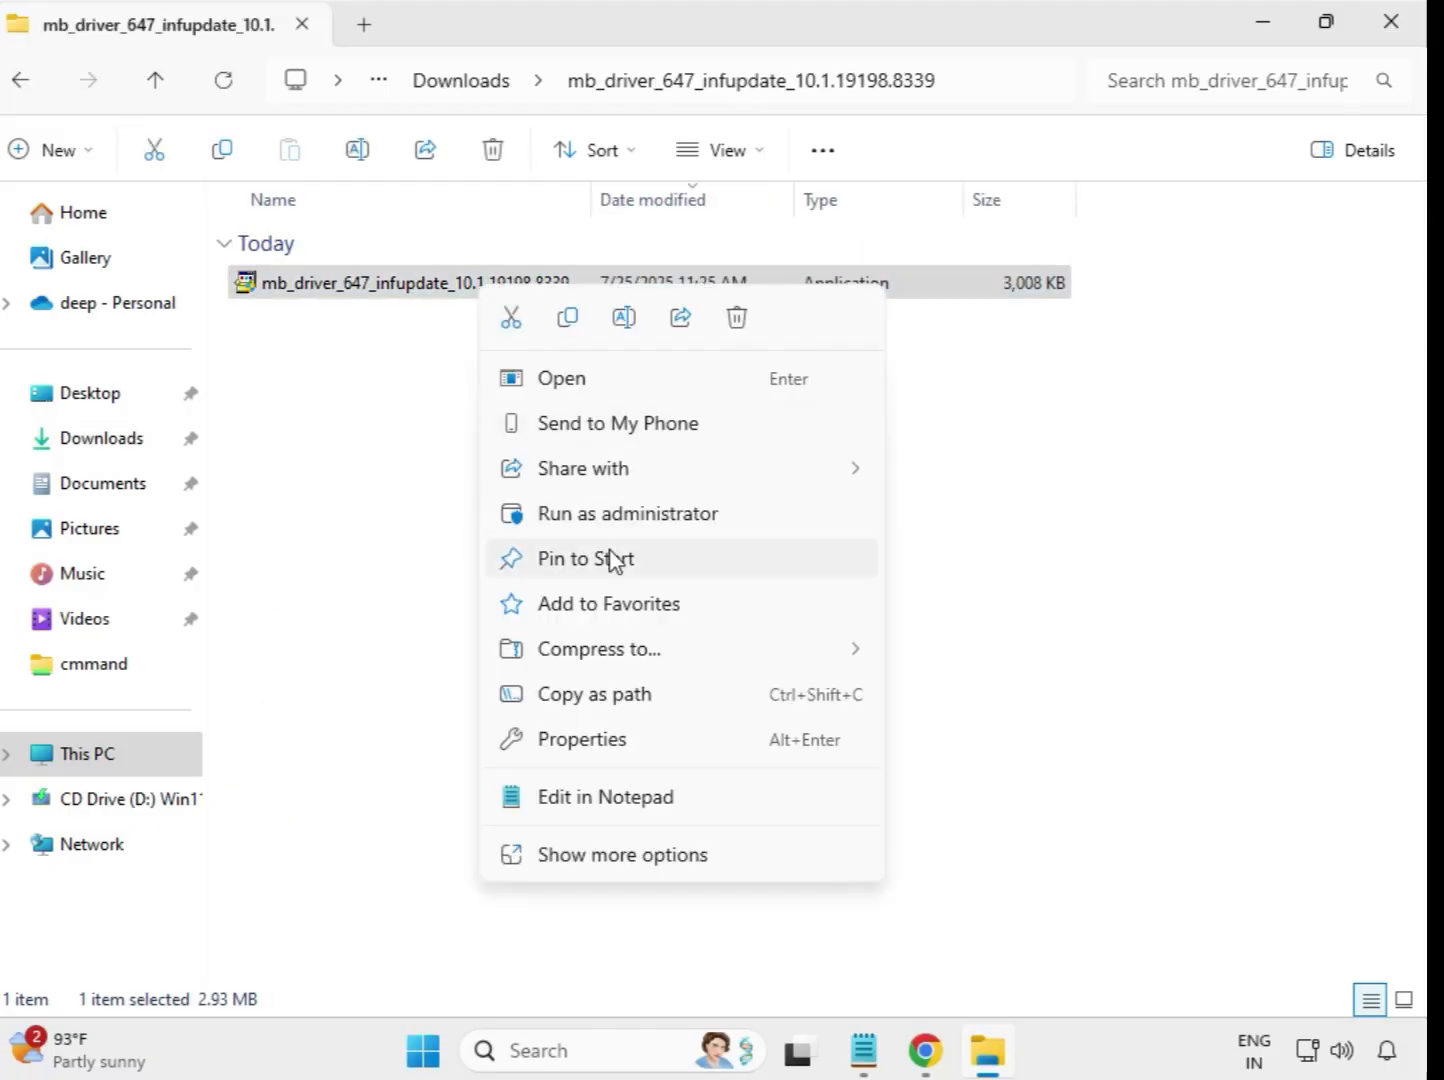
left_click(630, 515)
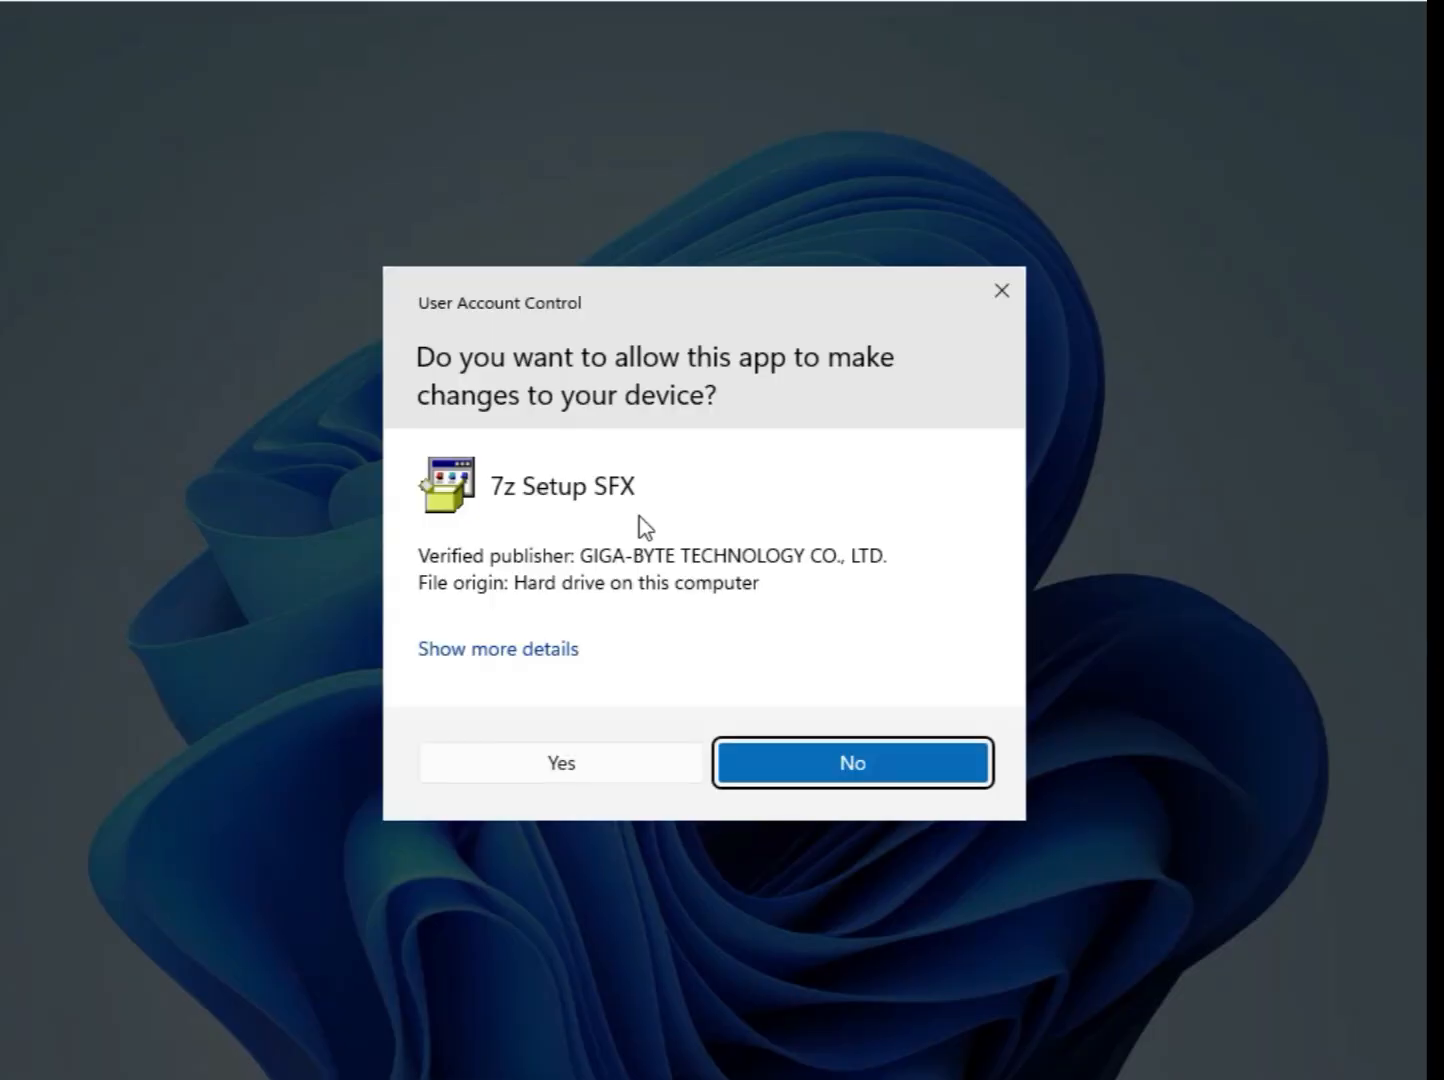
left_click(656, 775)
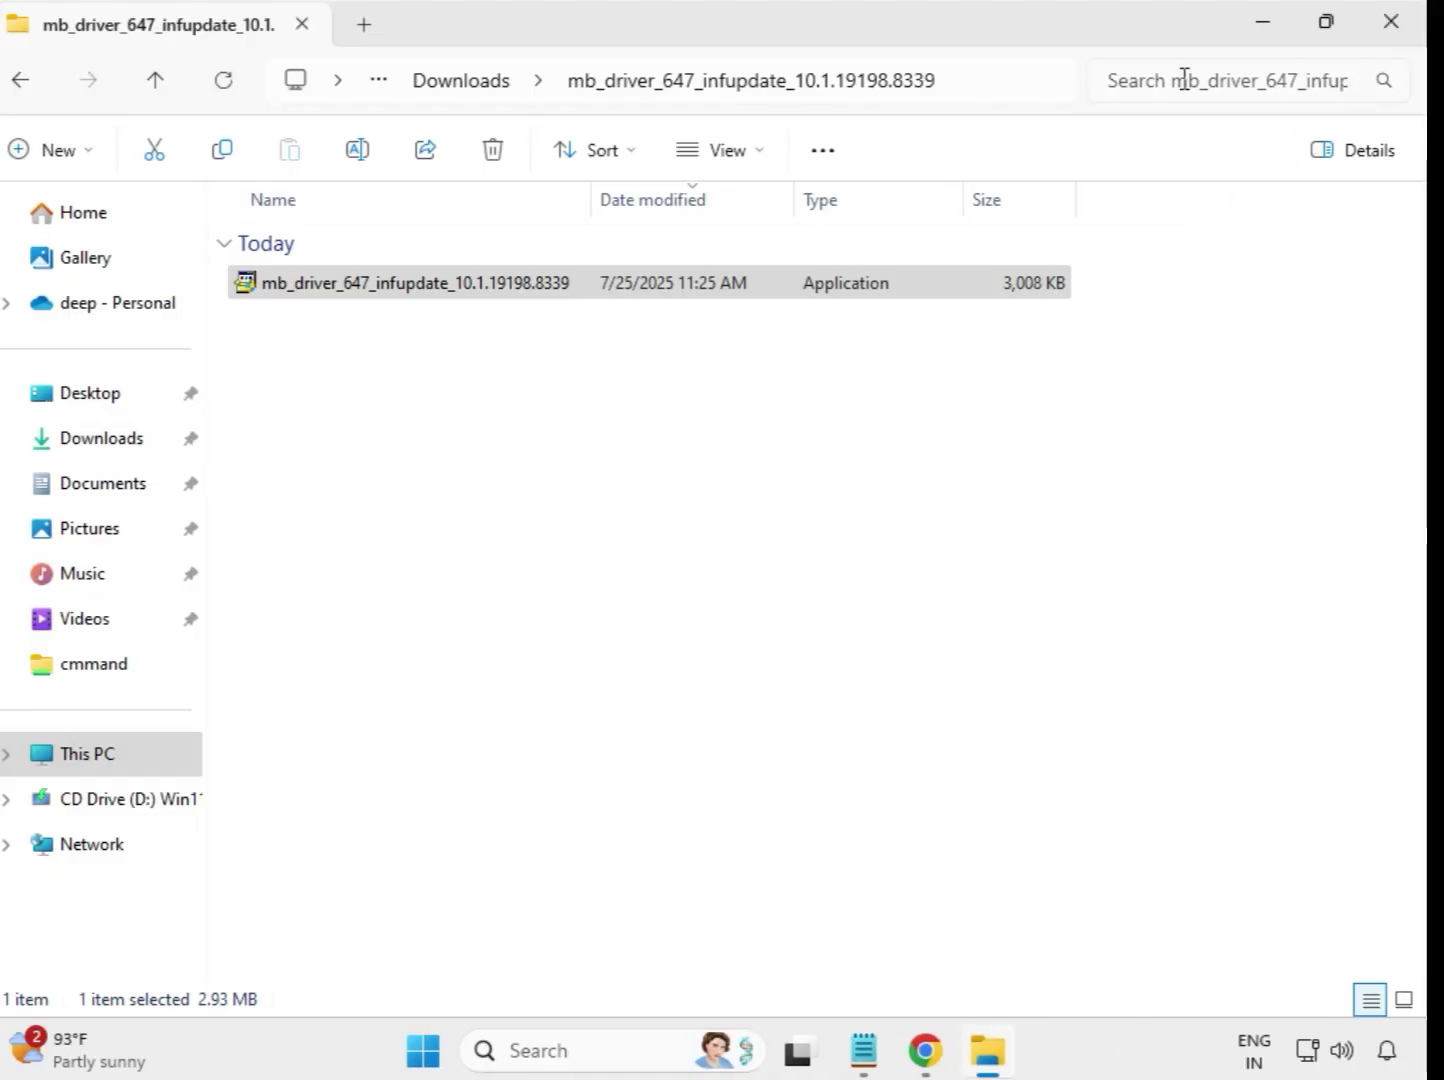
Return to Downloads, open the mb_driver_654_w11_11.24.0318.2025 folder and run its application as administrator, allowing it to make changes.
left_click(434, 90)
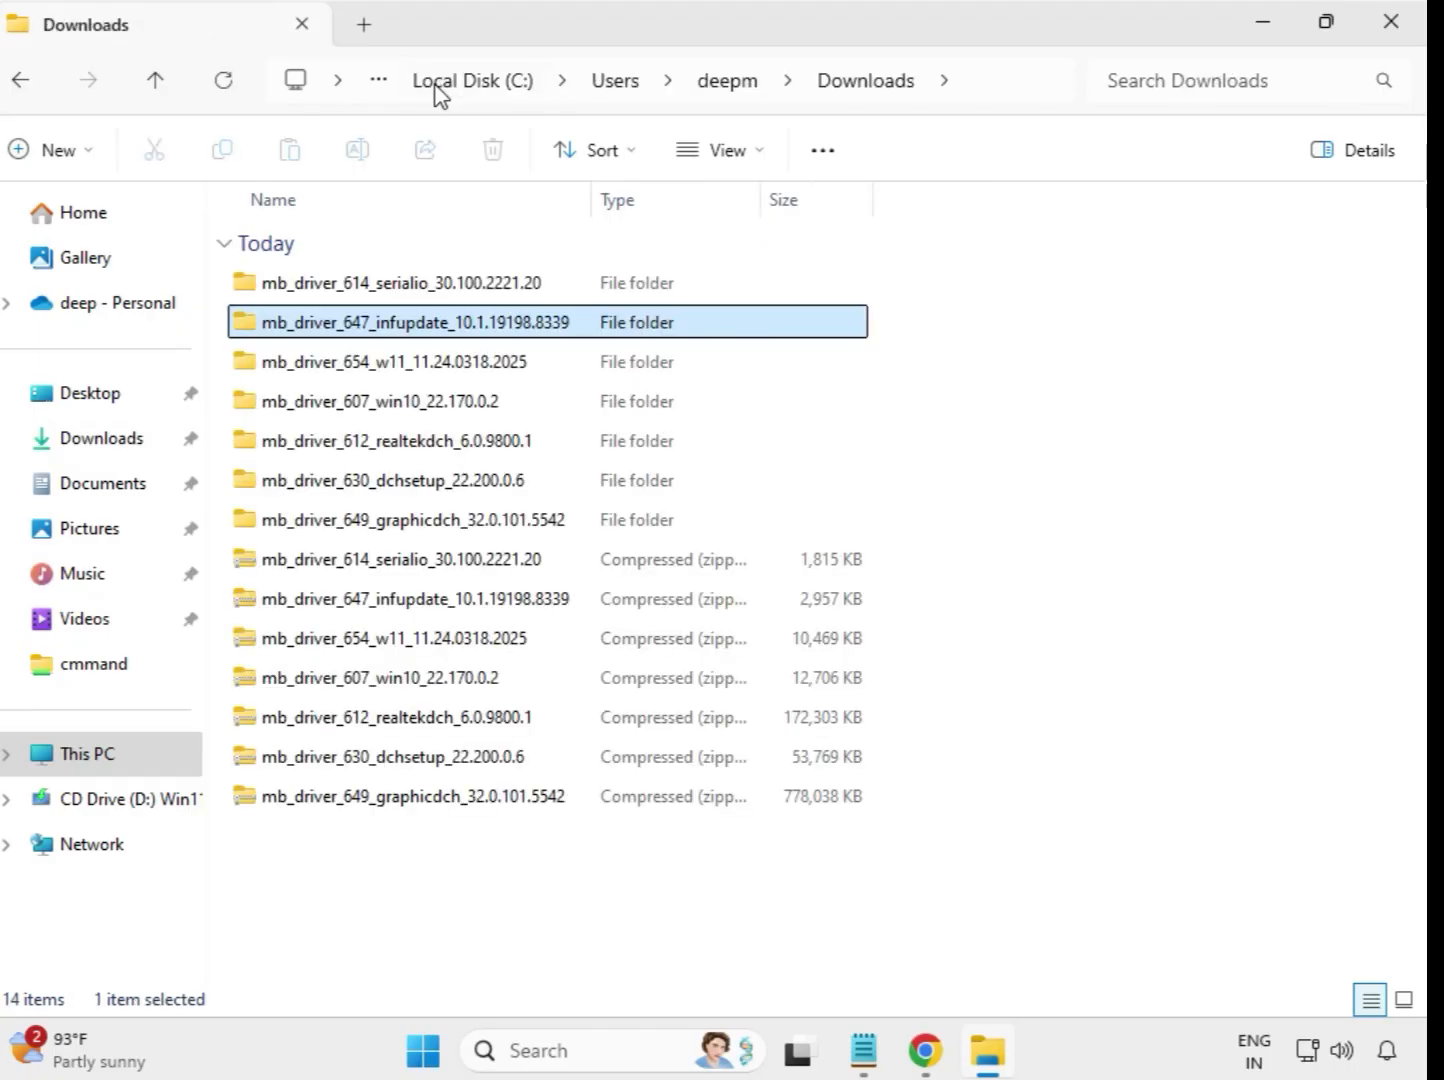
double_click(409, 374)
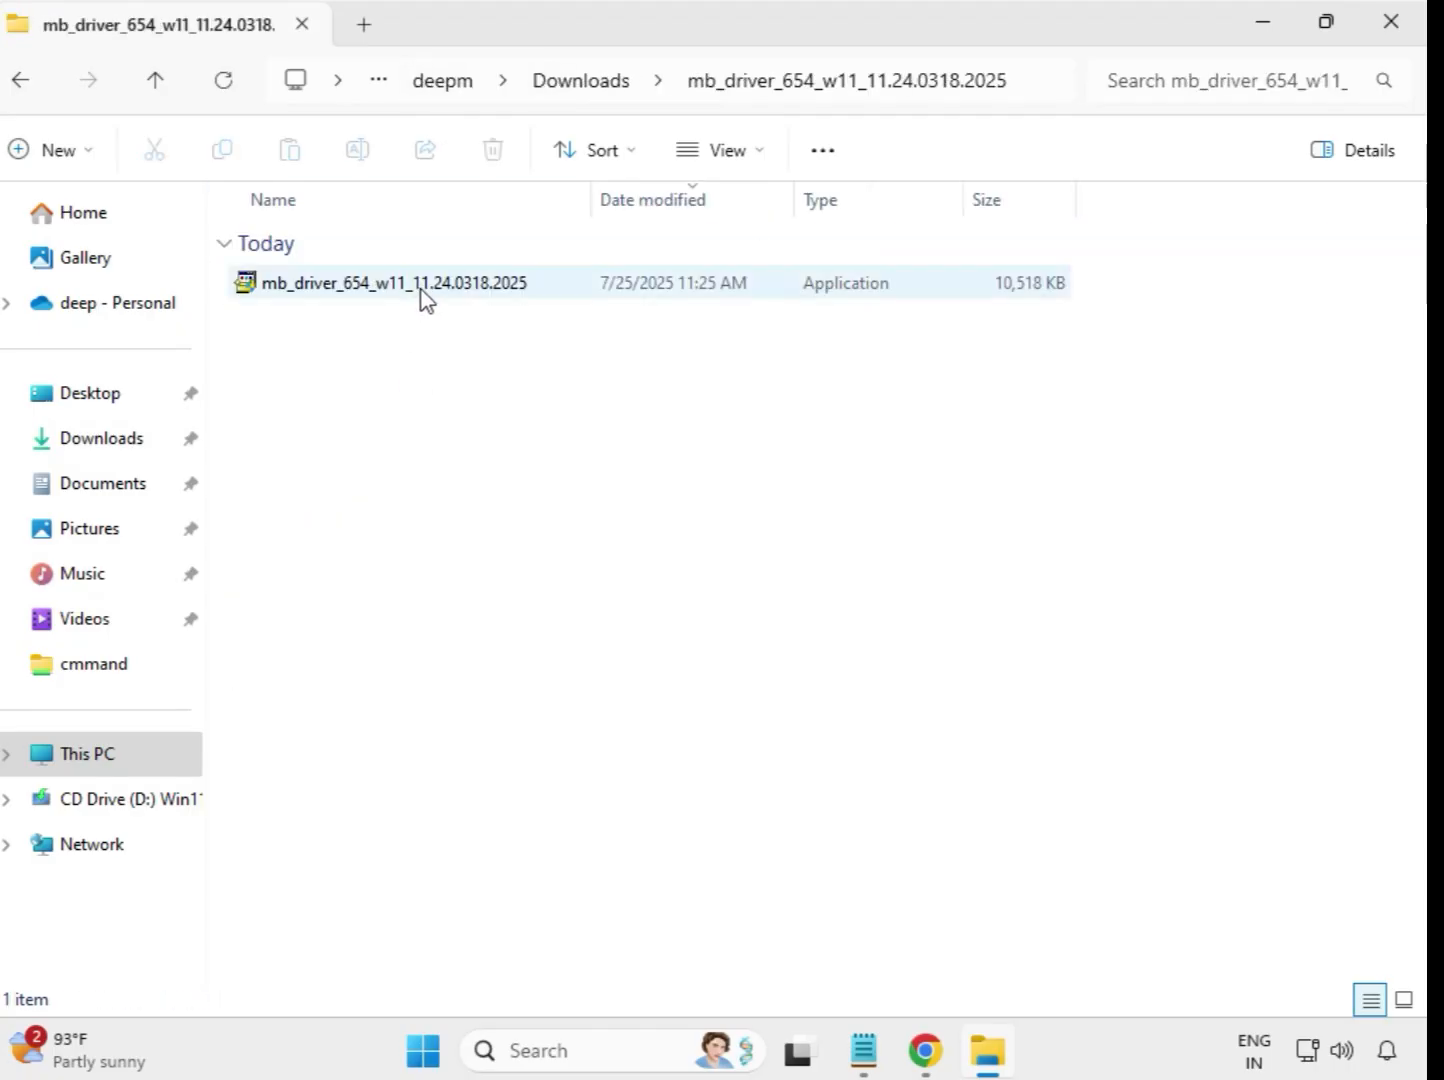
left_click(421, 290)
right_click(422, 292)
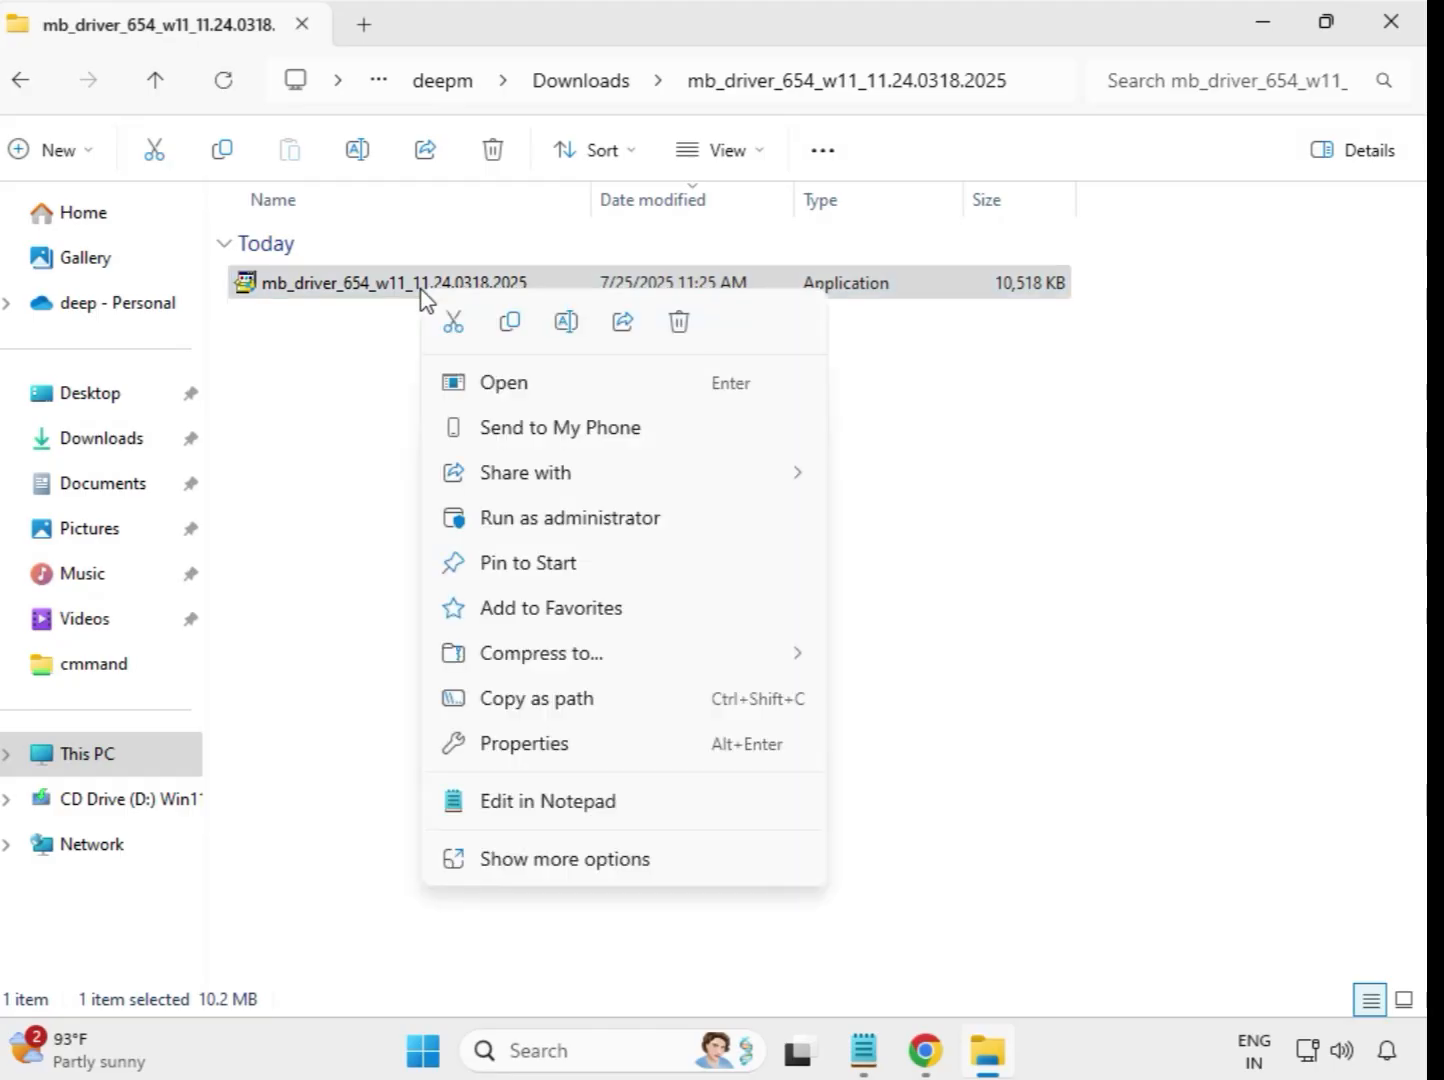
left_click(560, 518)
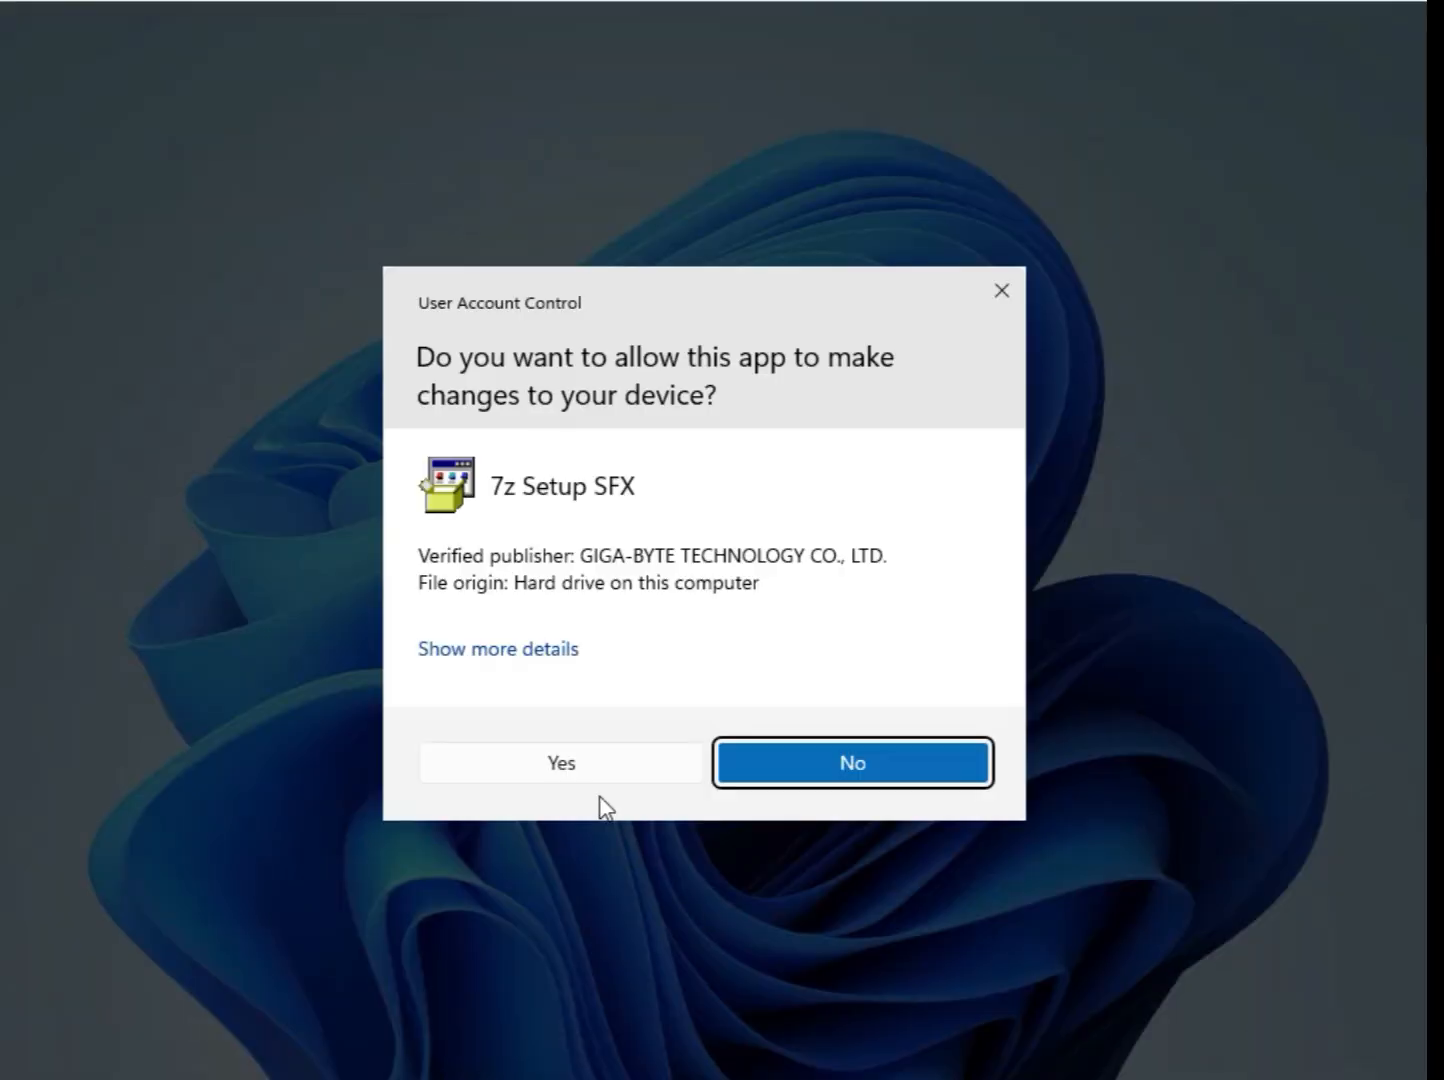
left_click(590, 771)
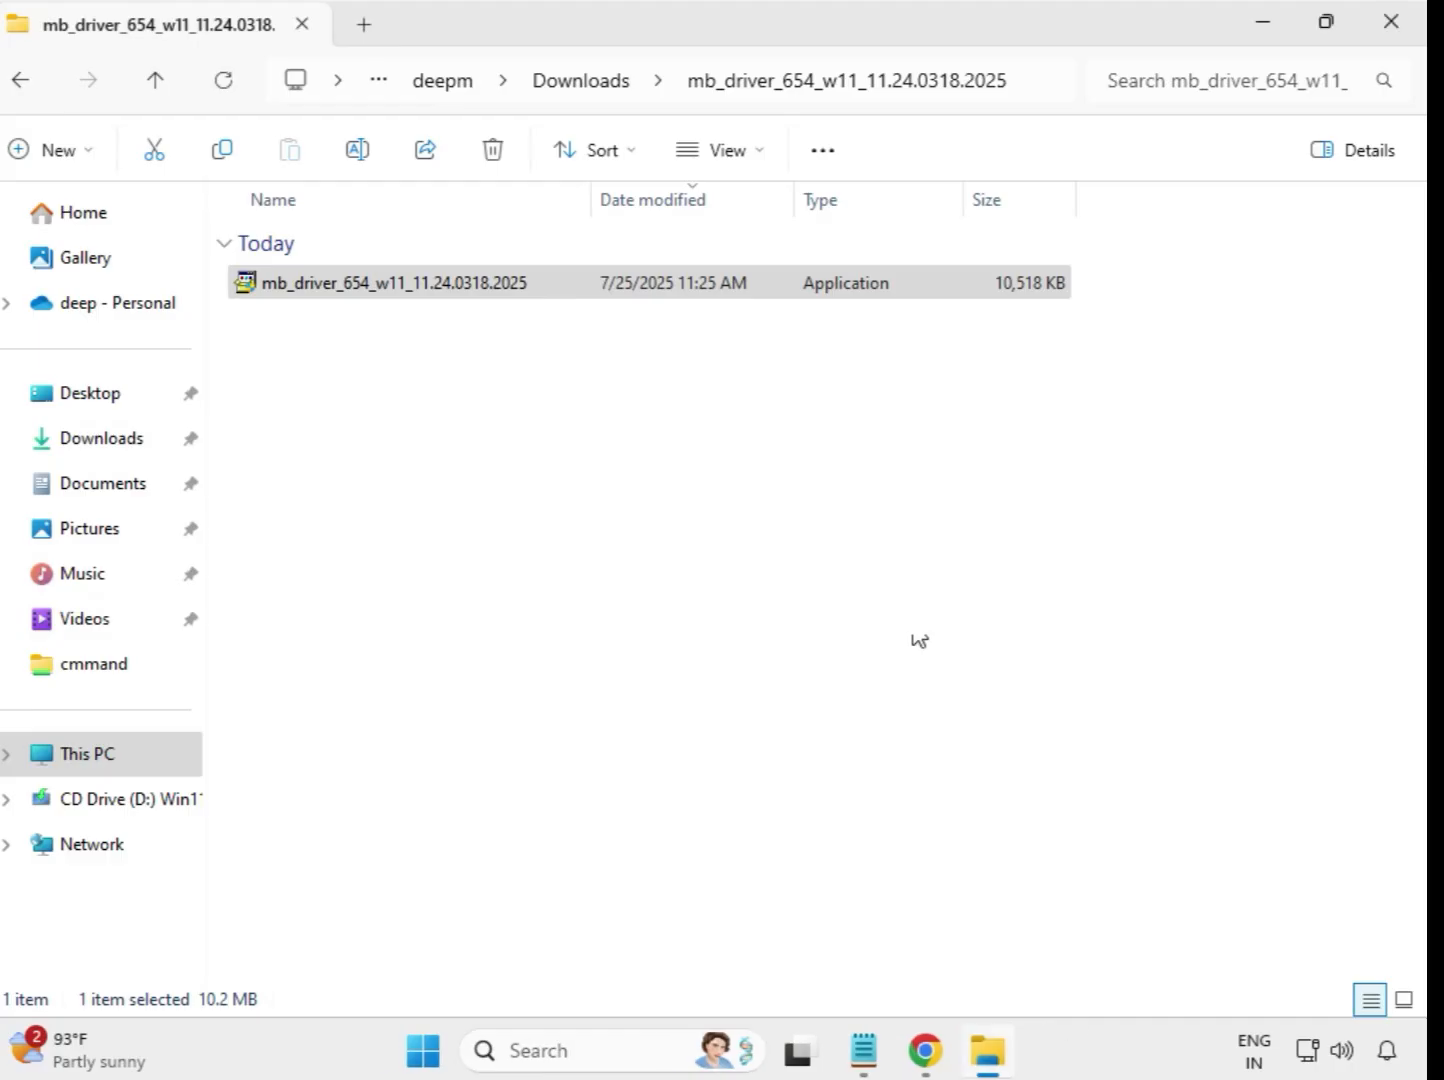
Return to Downloads, open the mb_driver_607_win10_22.170.0.2 folder and run its application as administrator, allowing it to make changes.
left_click(585, 83)
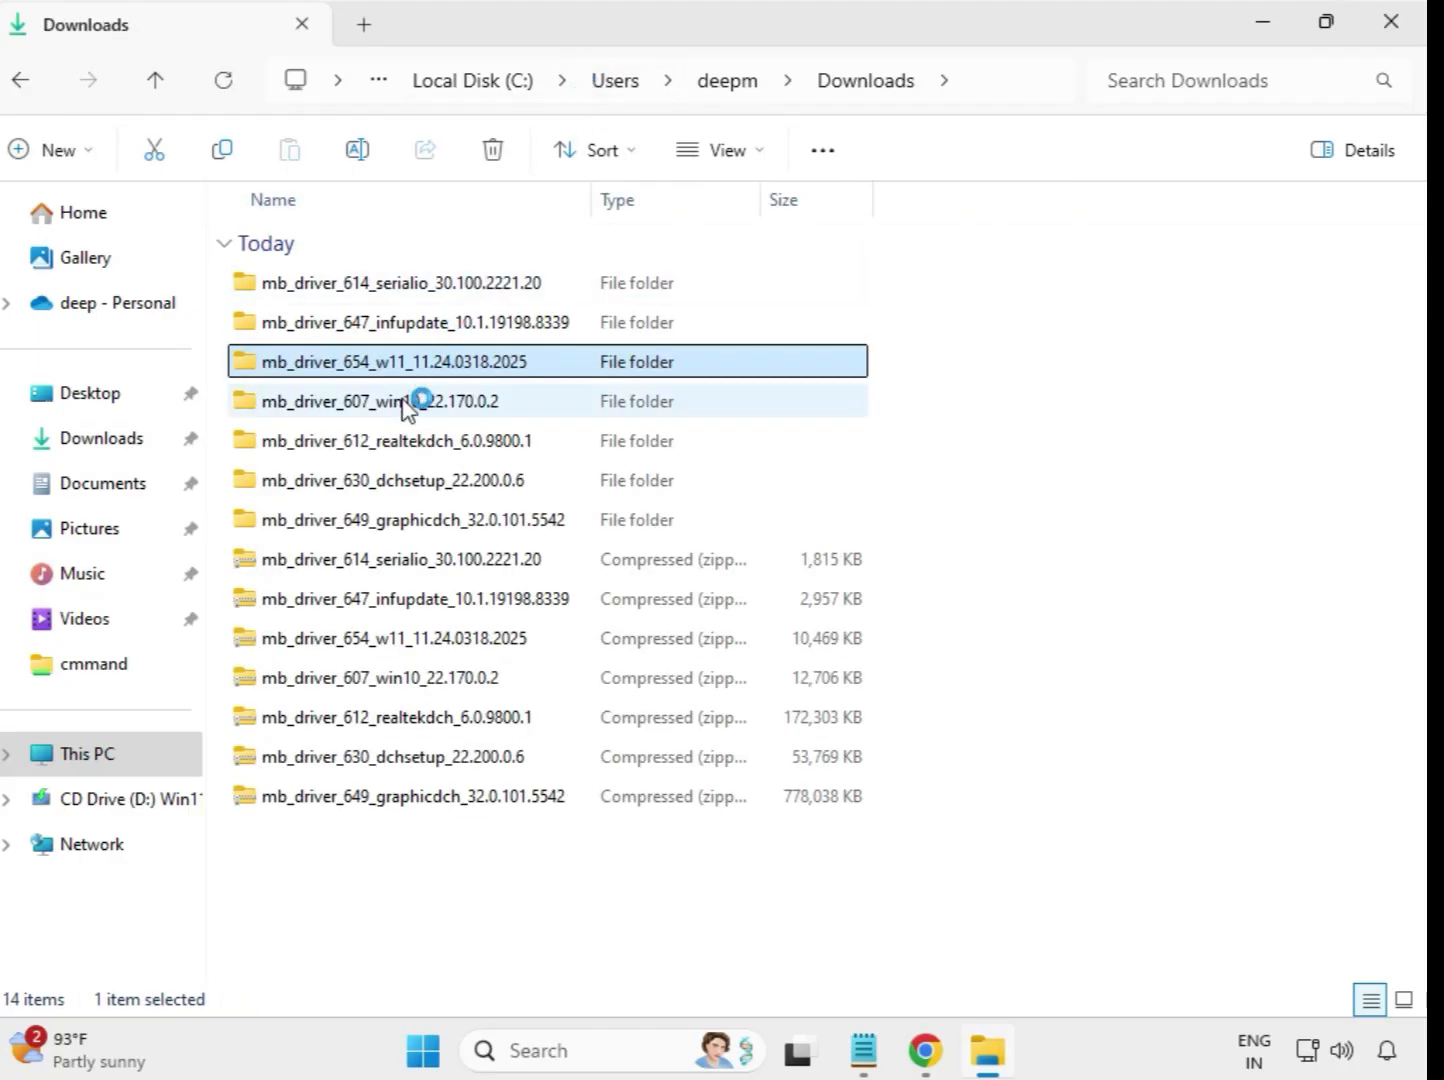
left_click(418, 401)
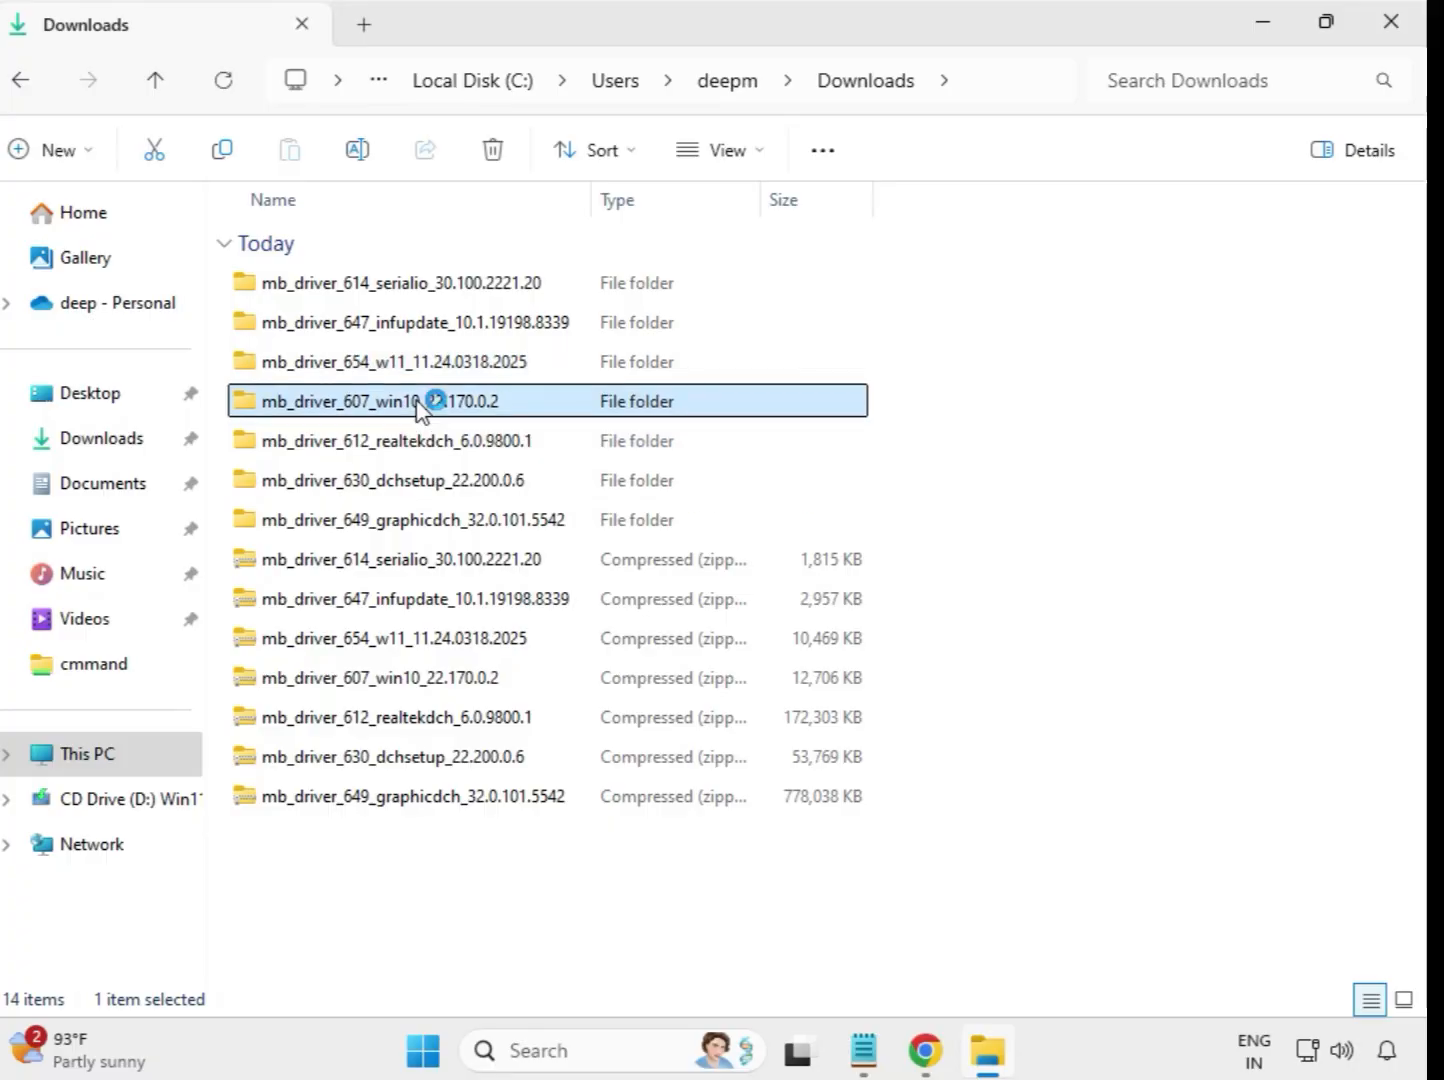
double_click(418, 401)
left_click(397, 290)
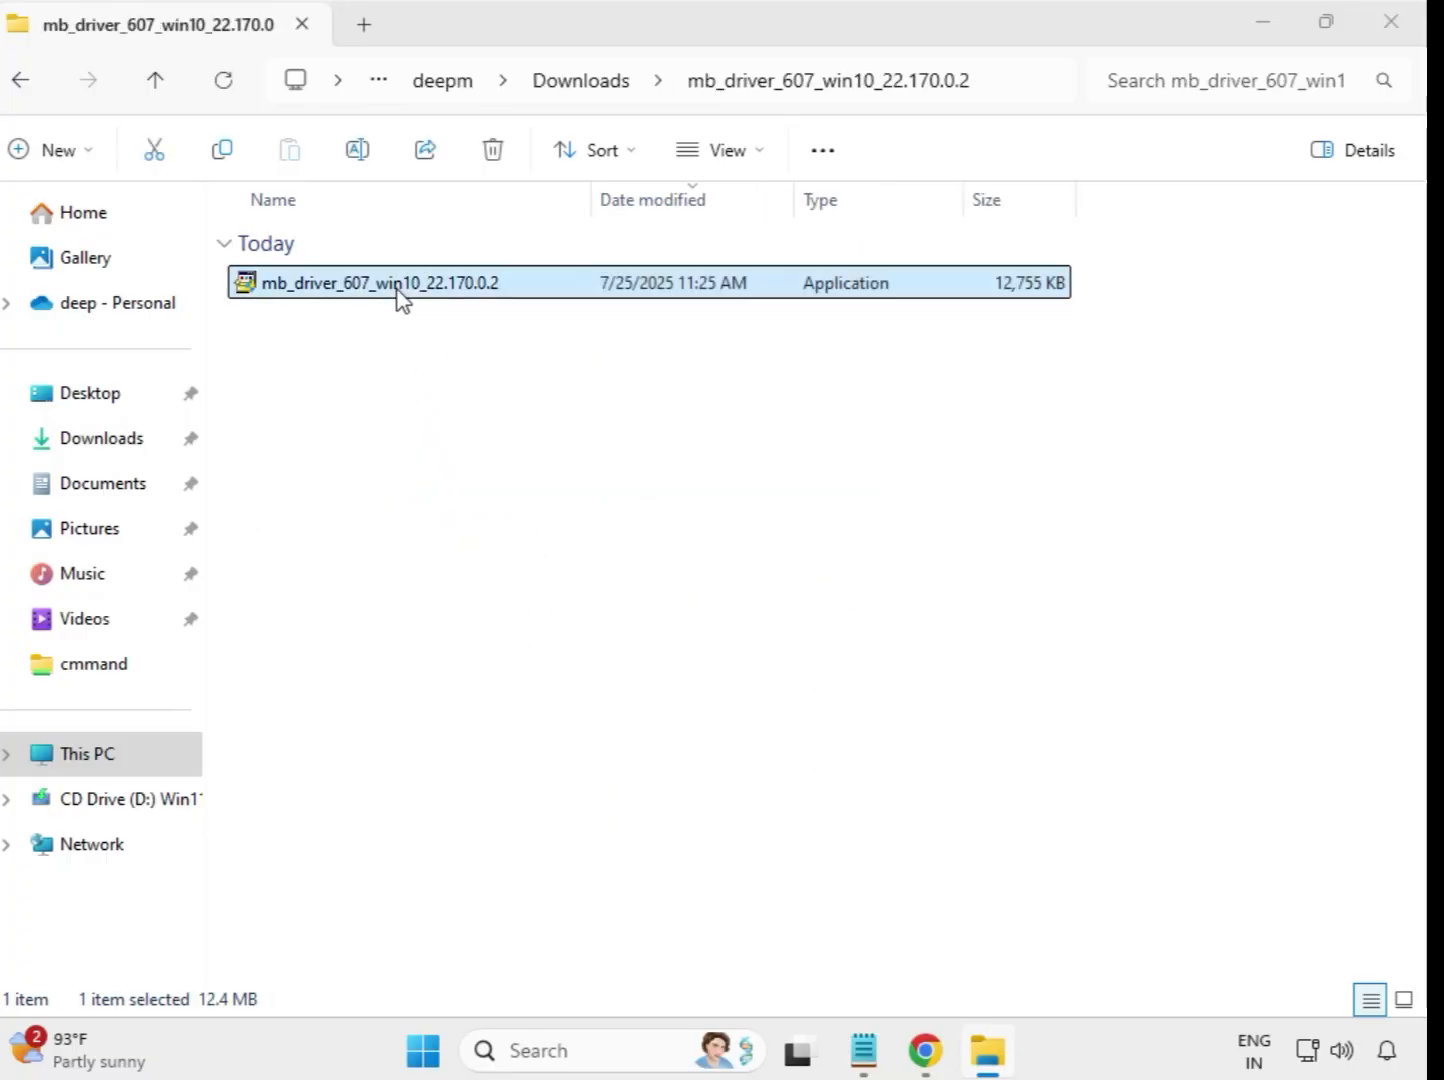
right_click(397, 290)
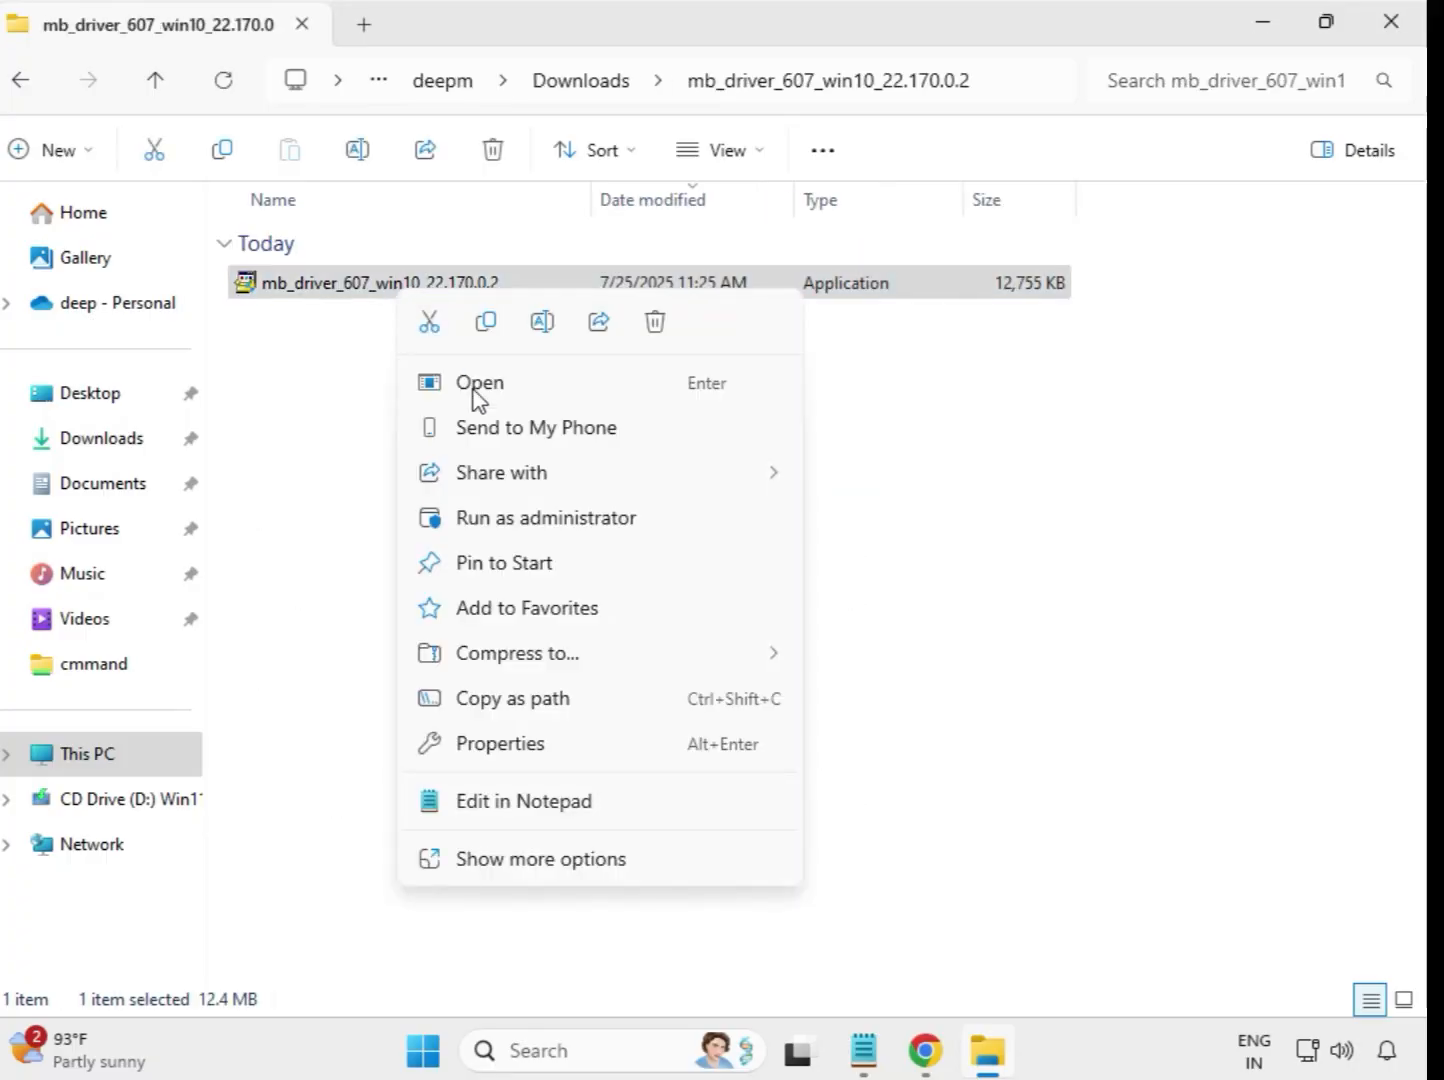
left_click(520, 528)
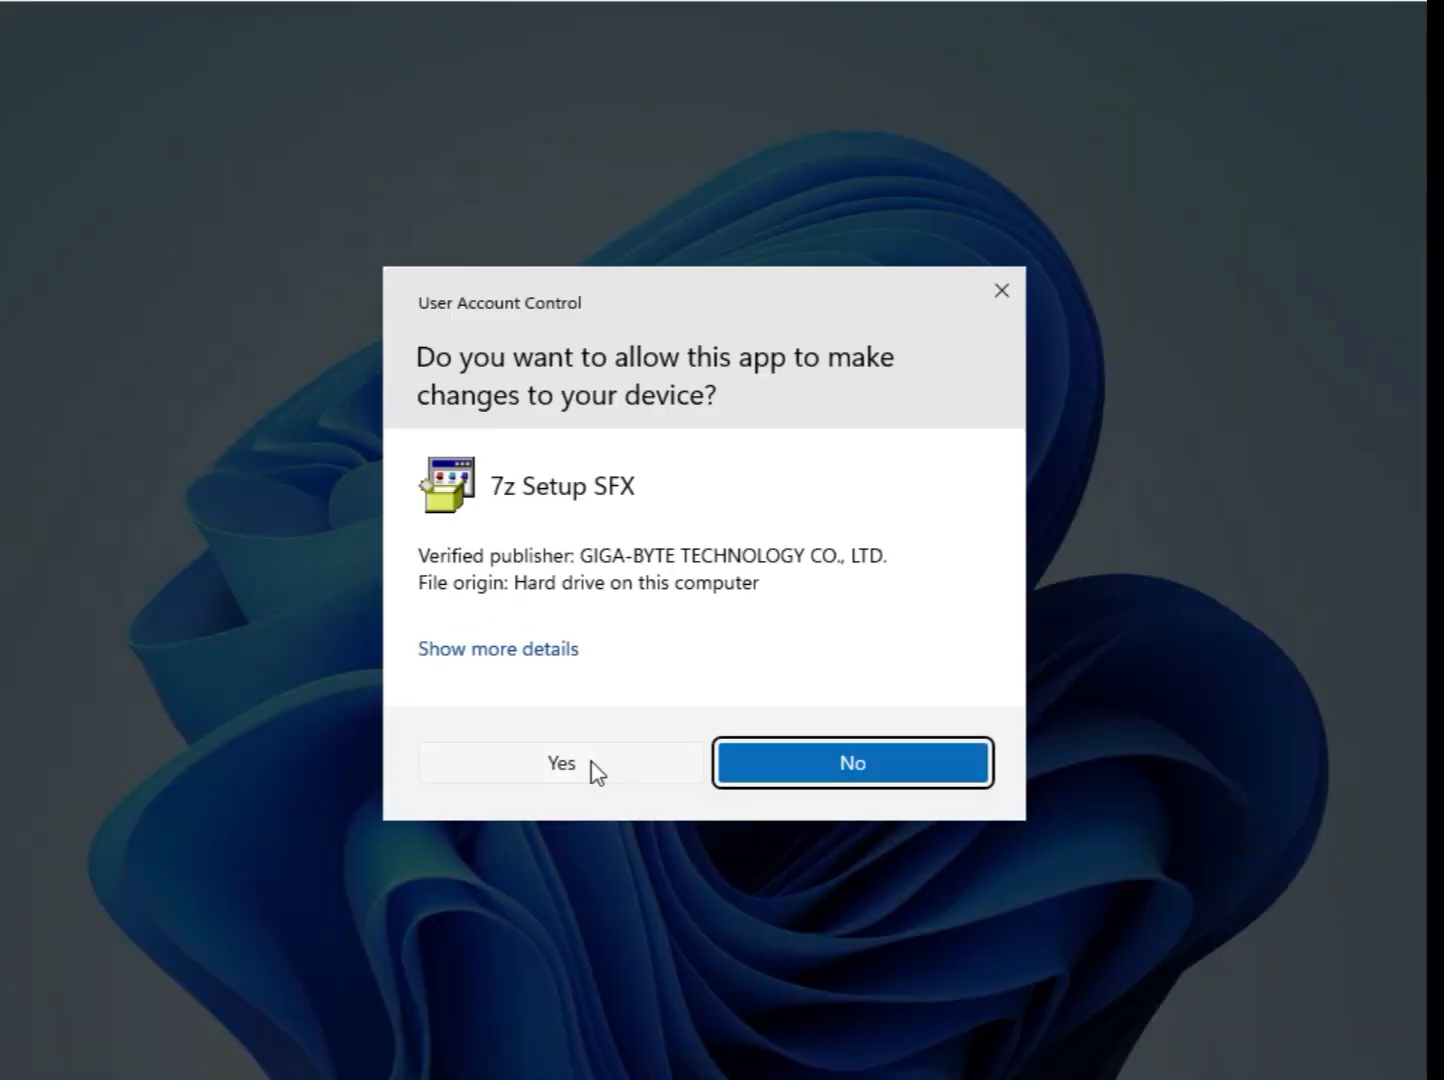
left_click(591, 763)
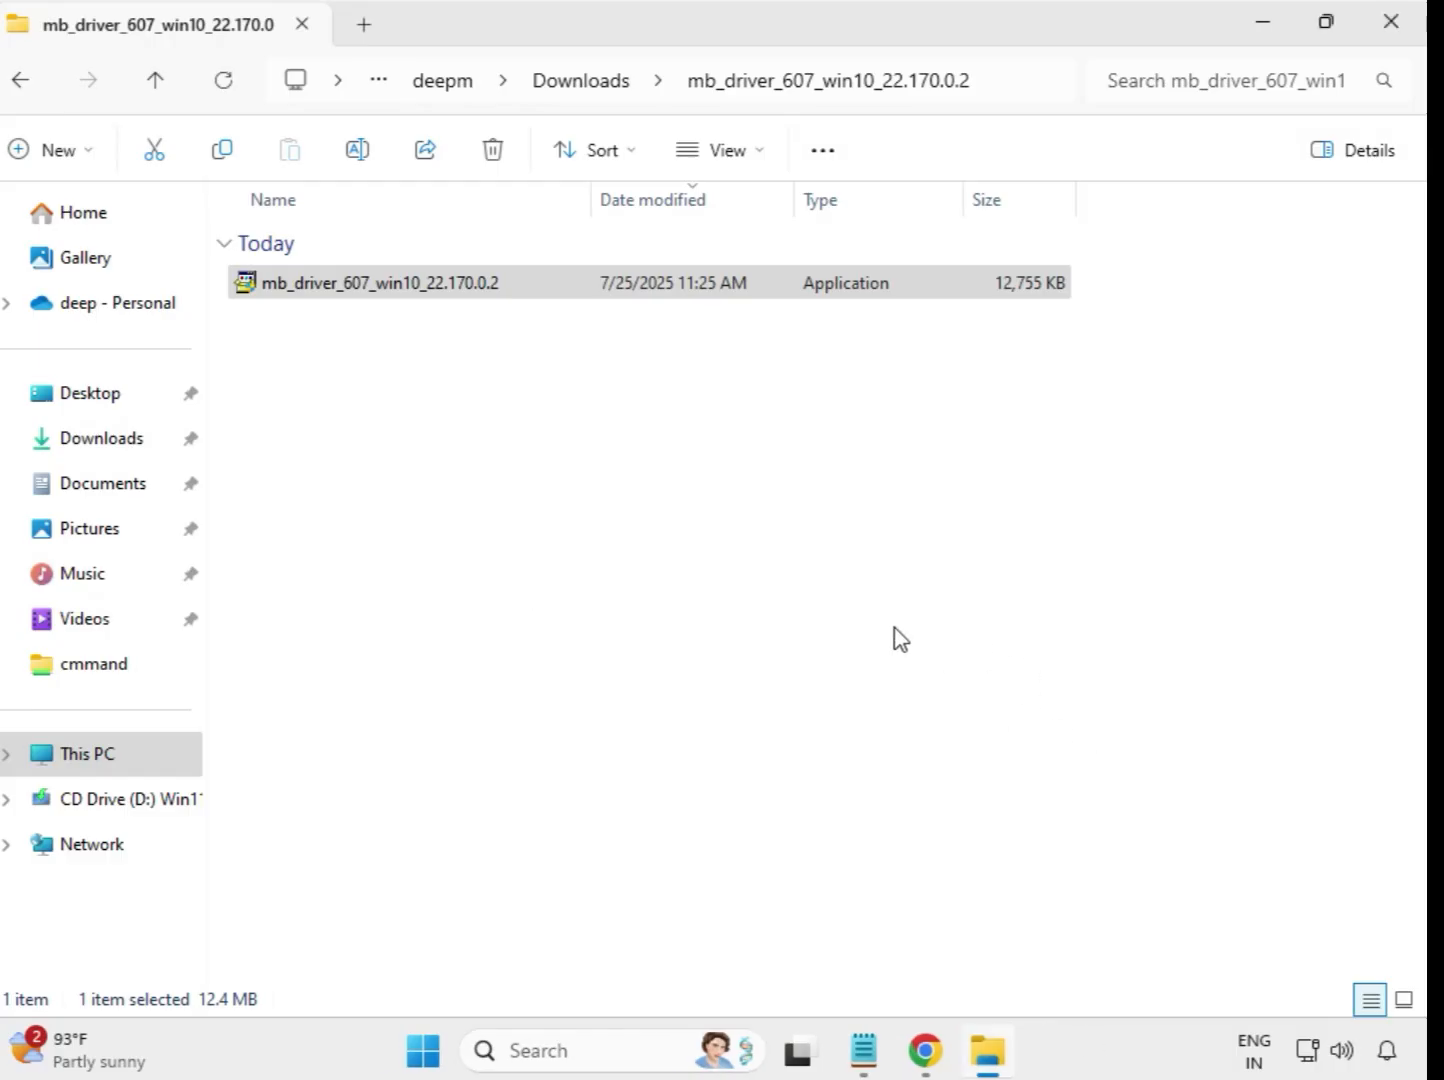
Return to Downloads, open the mb_driver_612_realtekdch_6.0.9800.1 folder and run its application as administrator, allowing it to make changes.
left_click(579, 84)
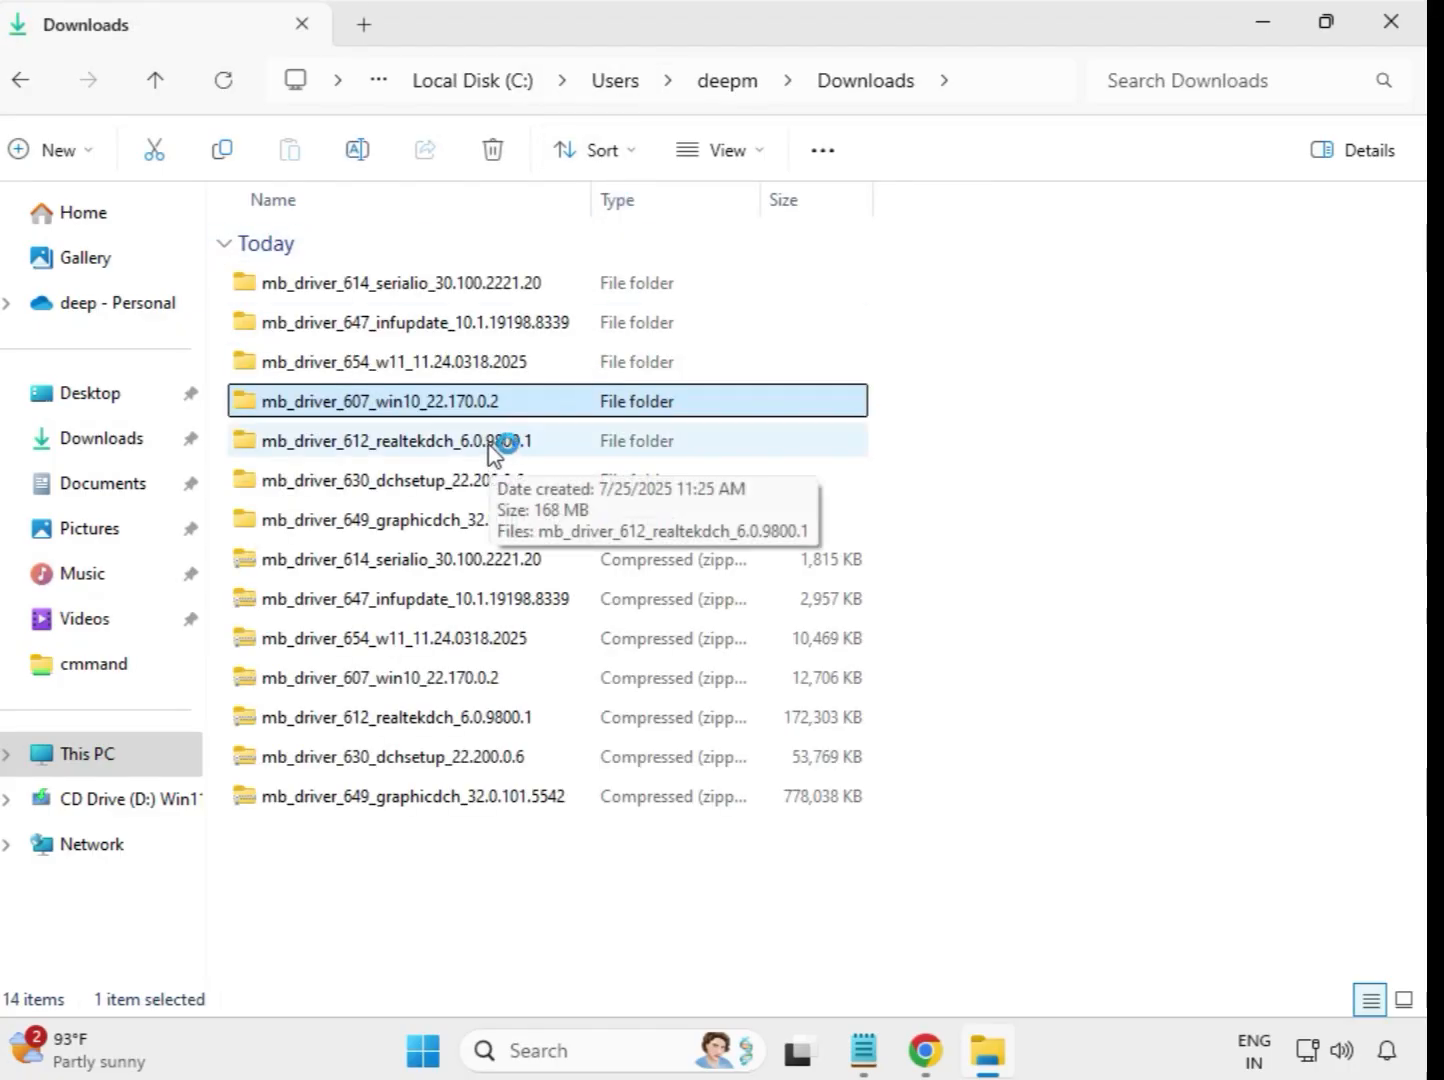
left_click(489, 441)
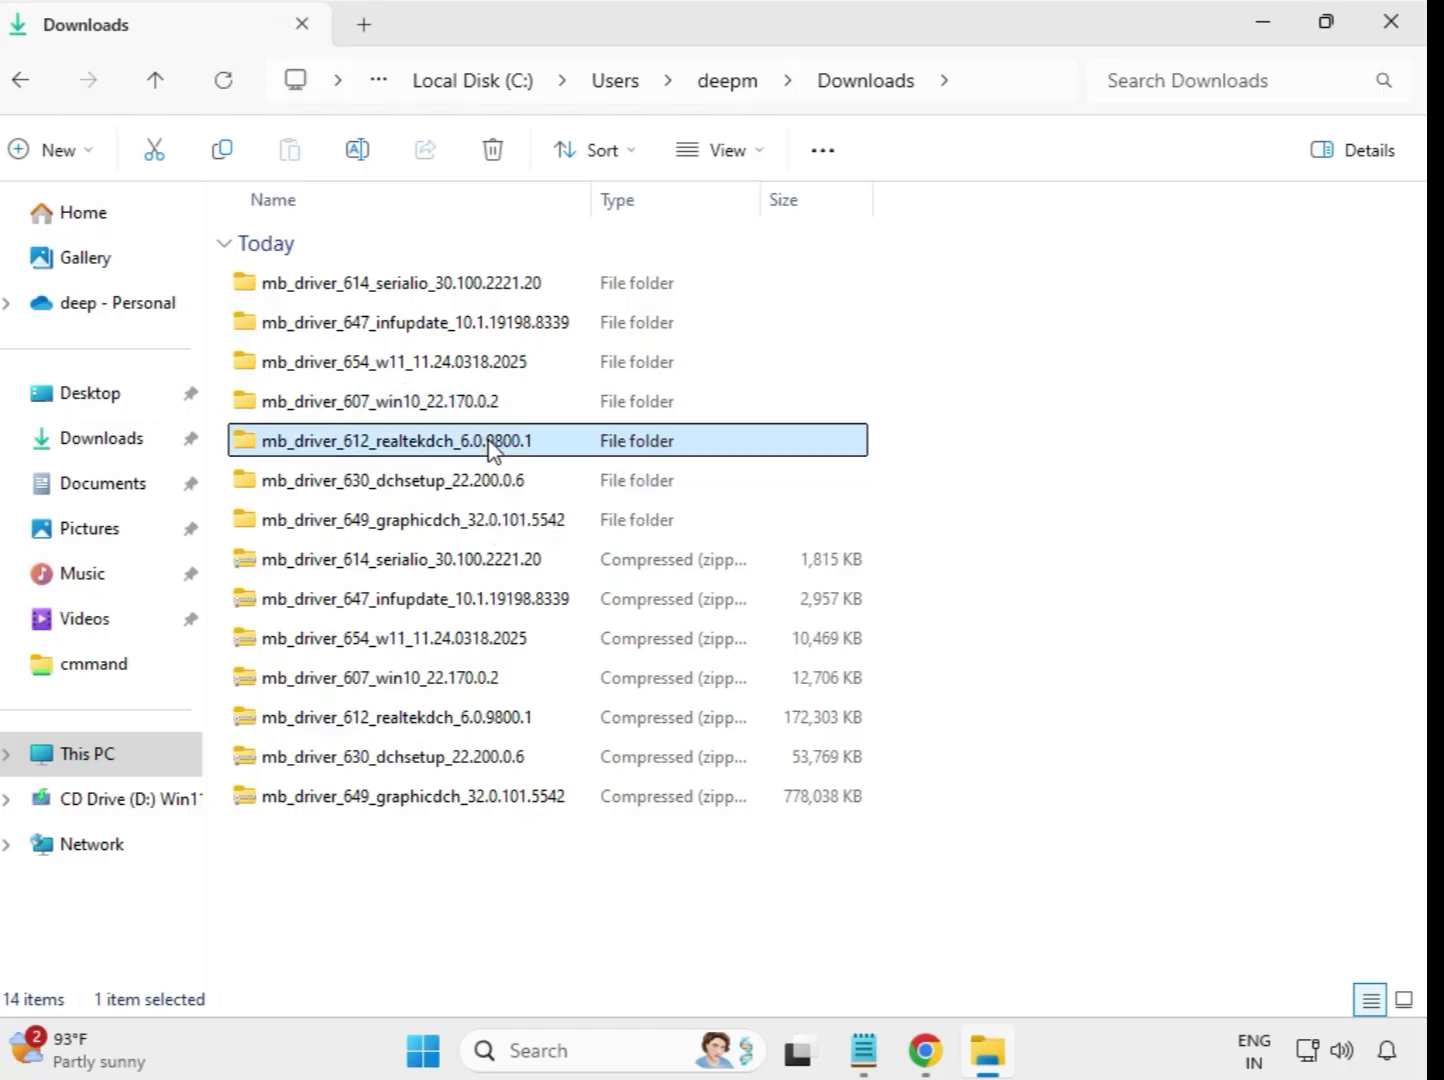
double_click(574, 447)
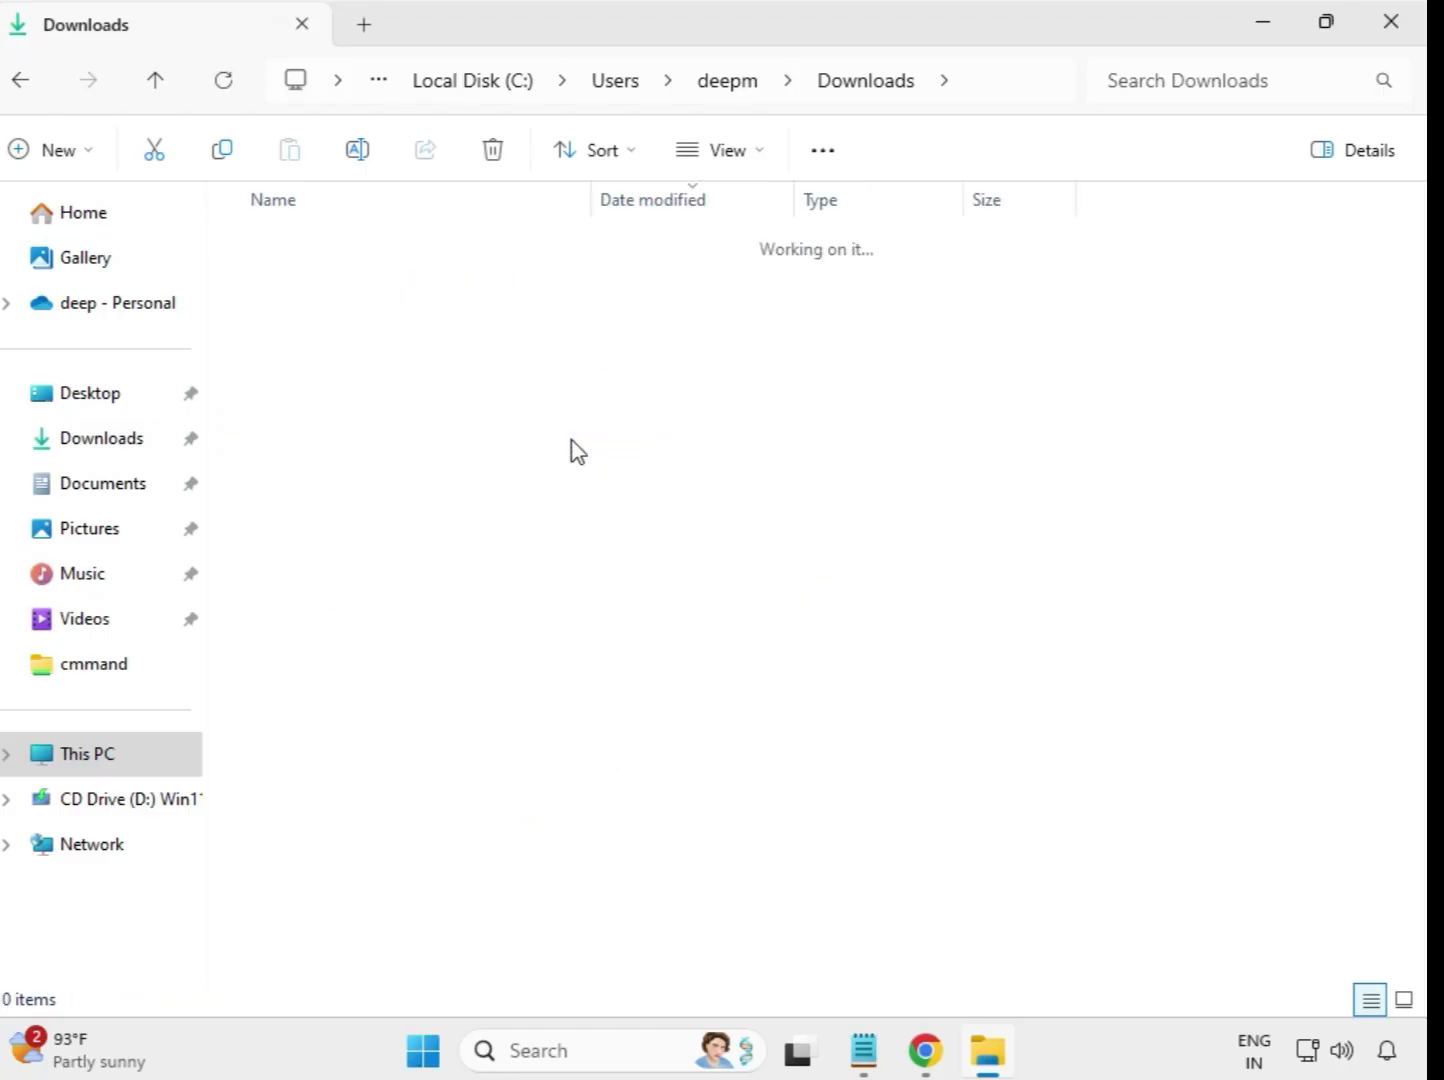
left_click(446, 288)
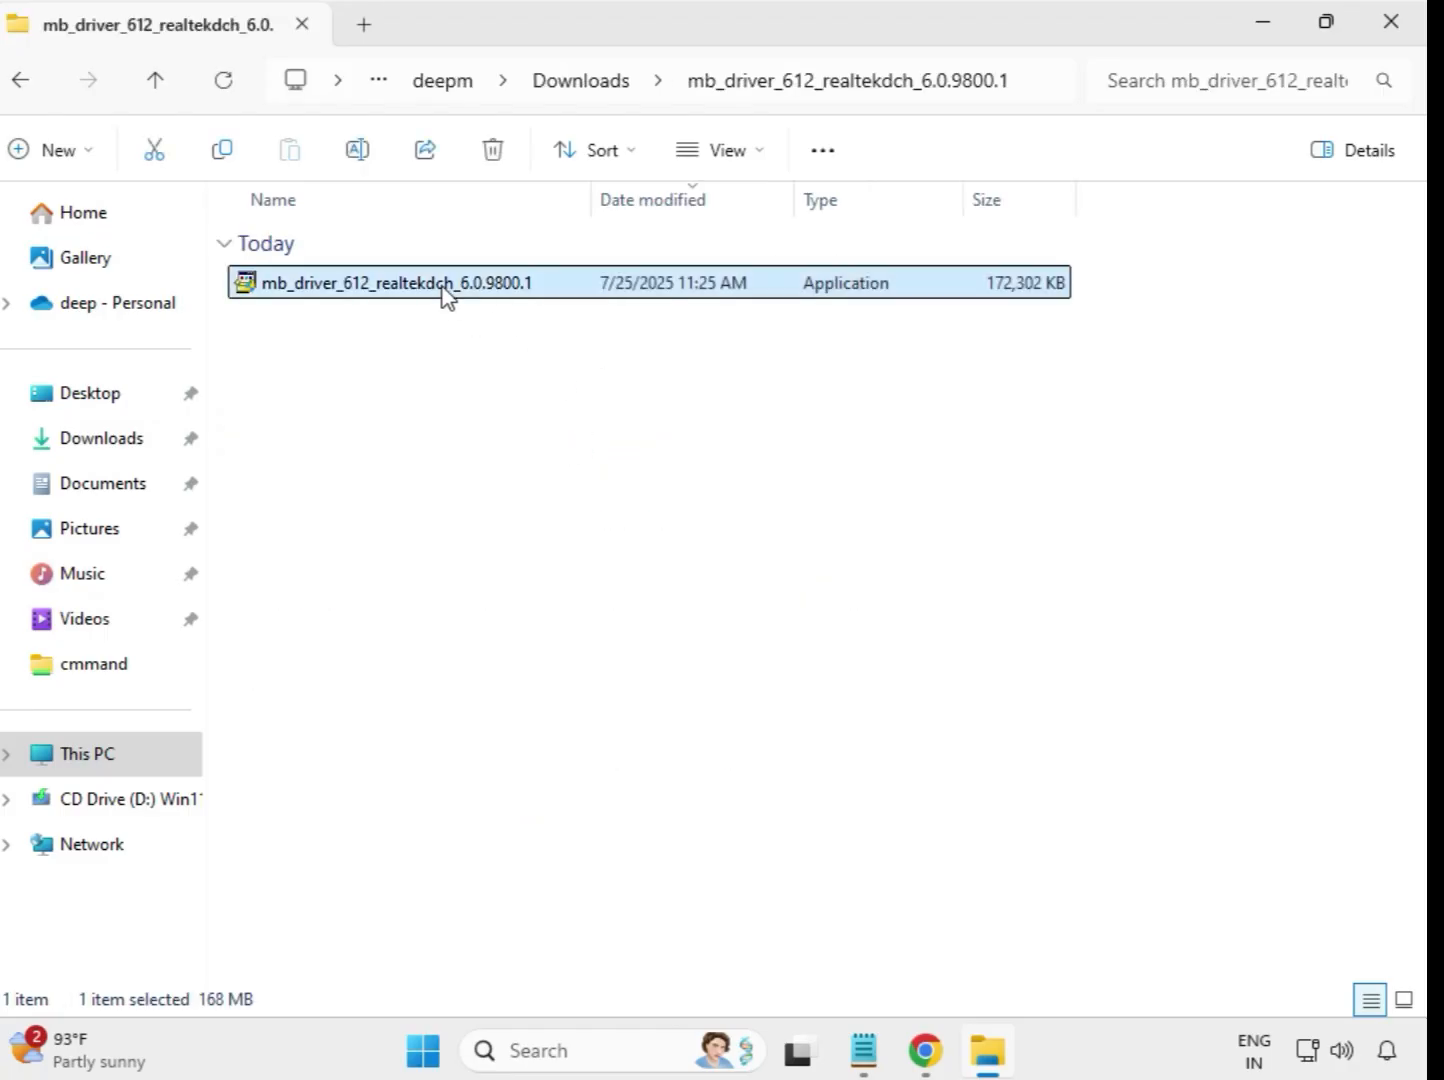
right_click(446, 288)
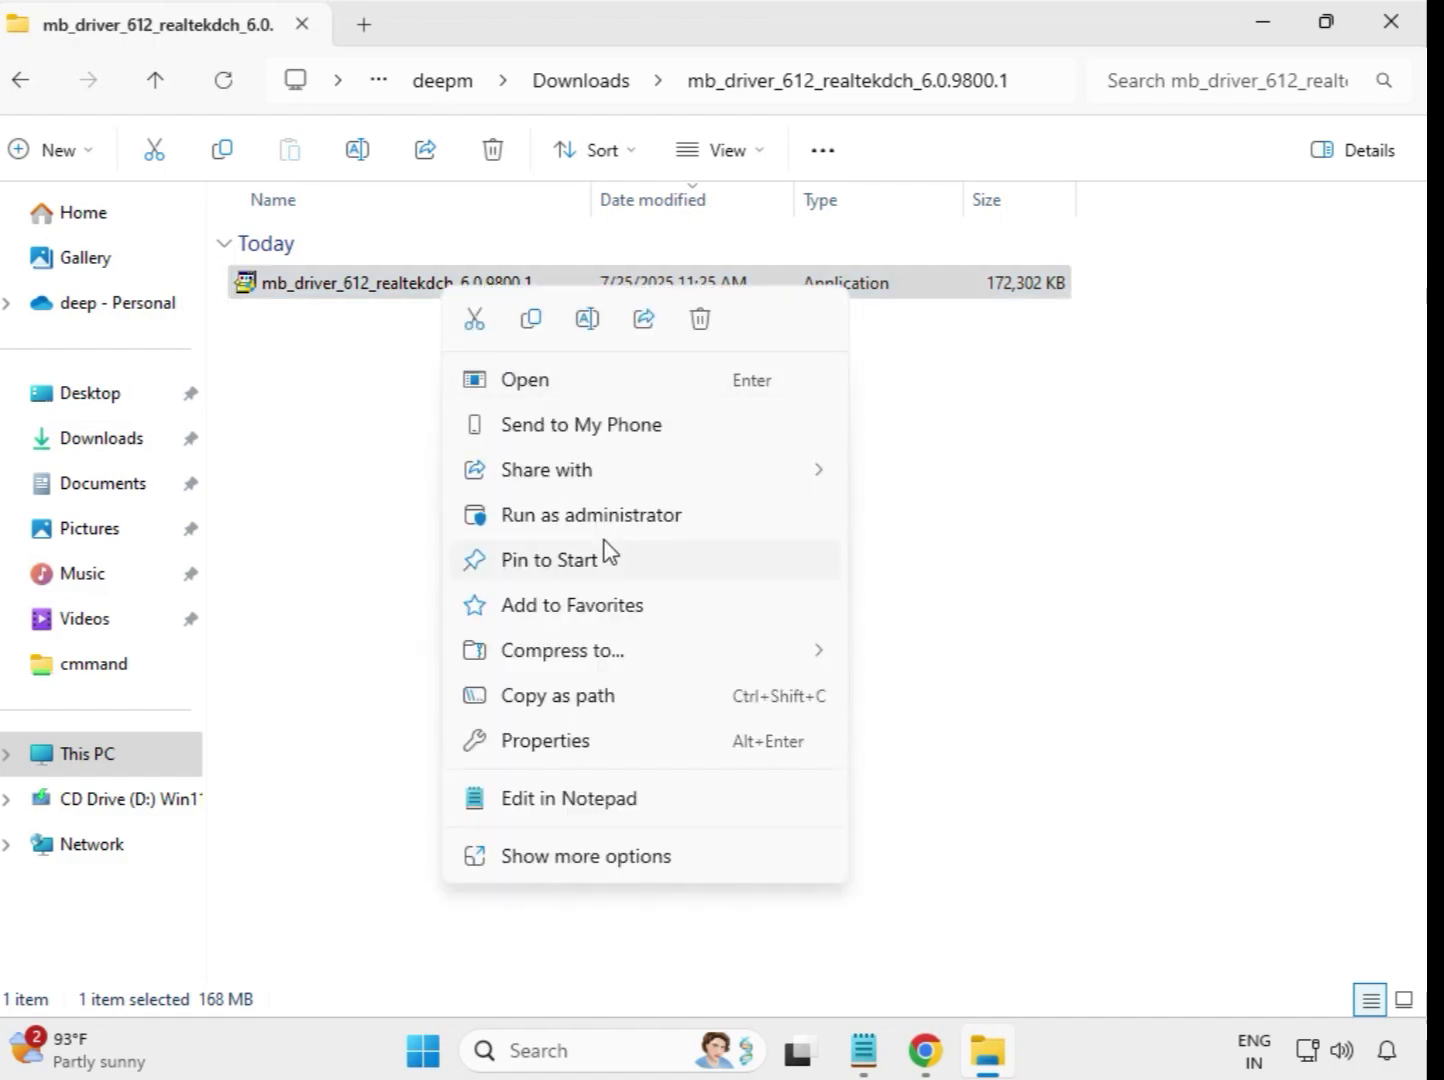
left_click(620, 530)
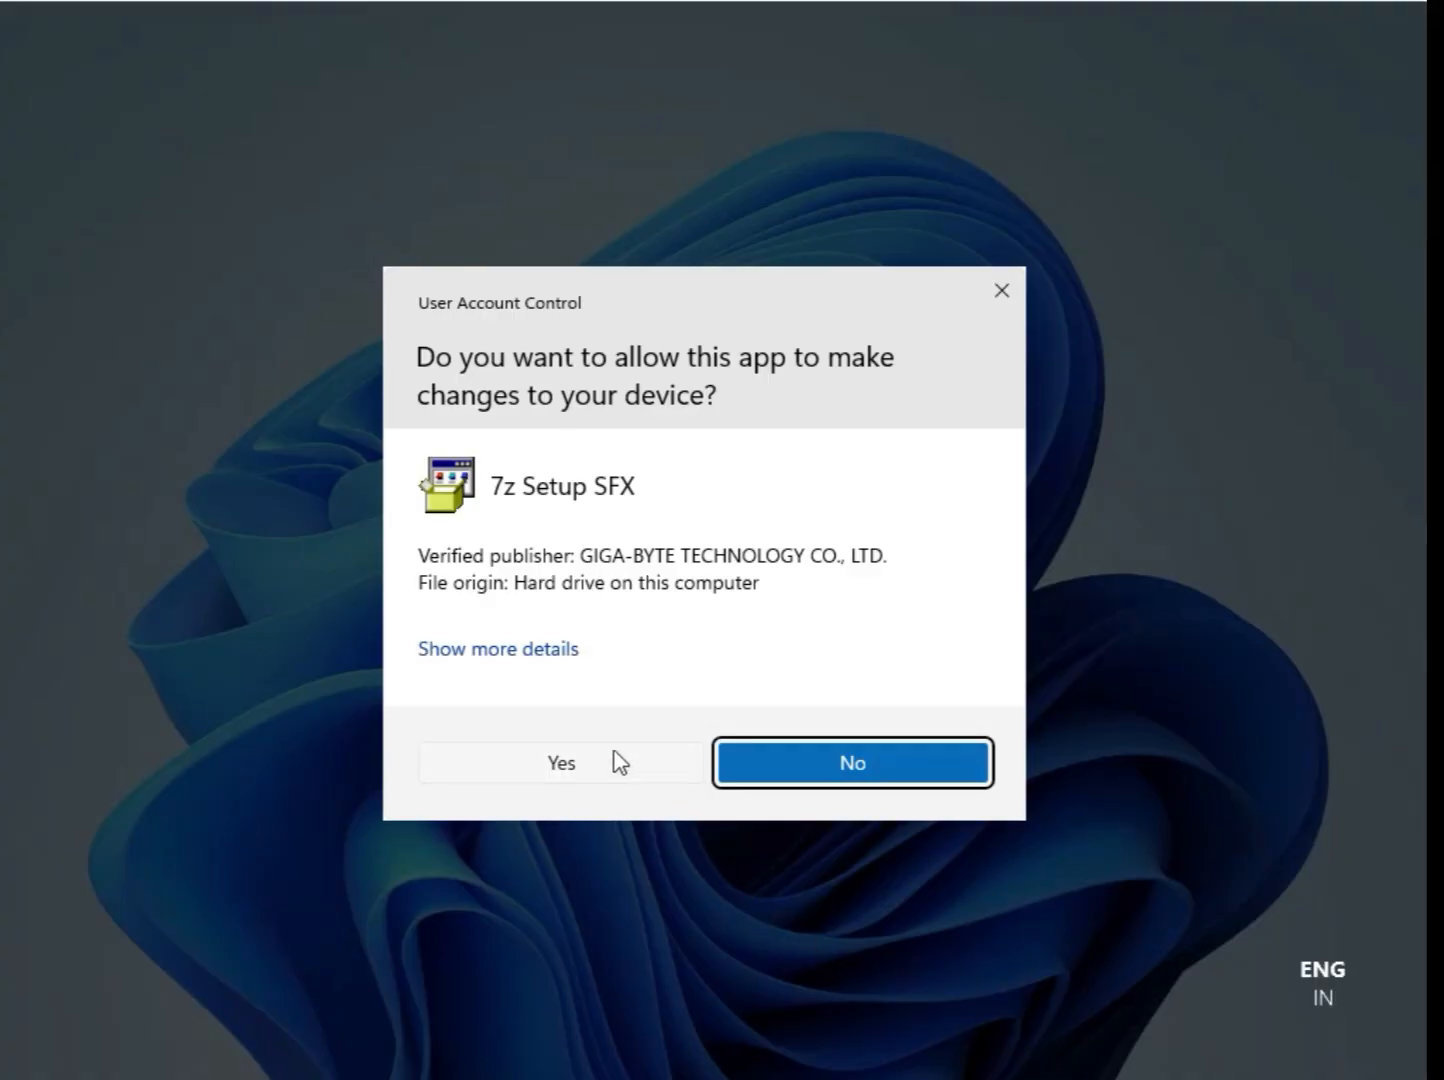
left_click(590, 760)
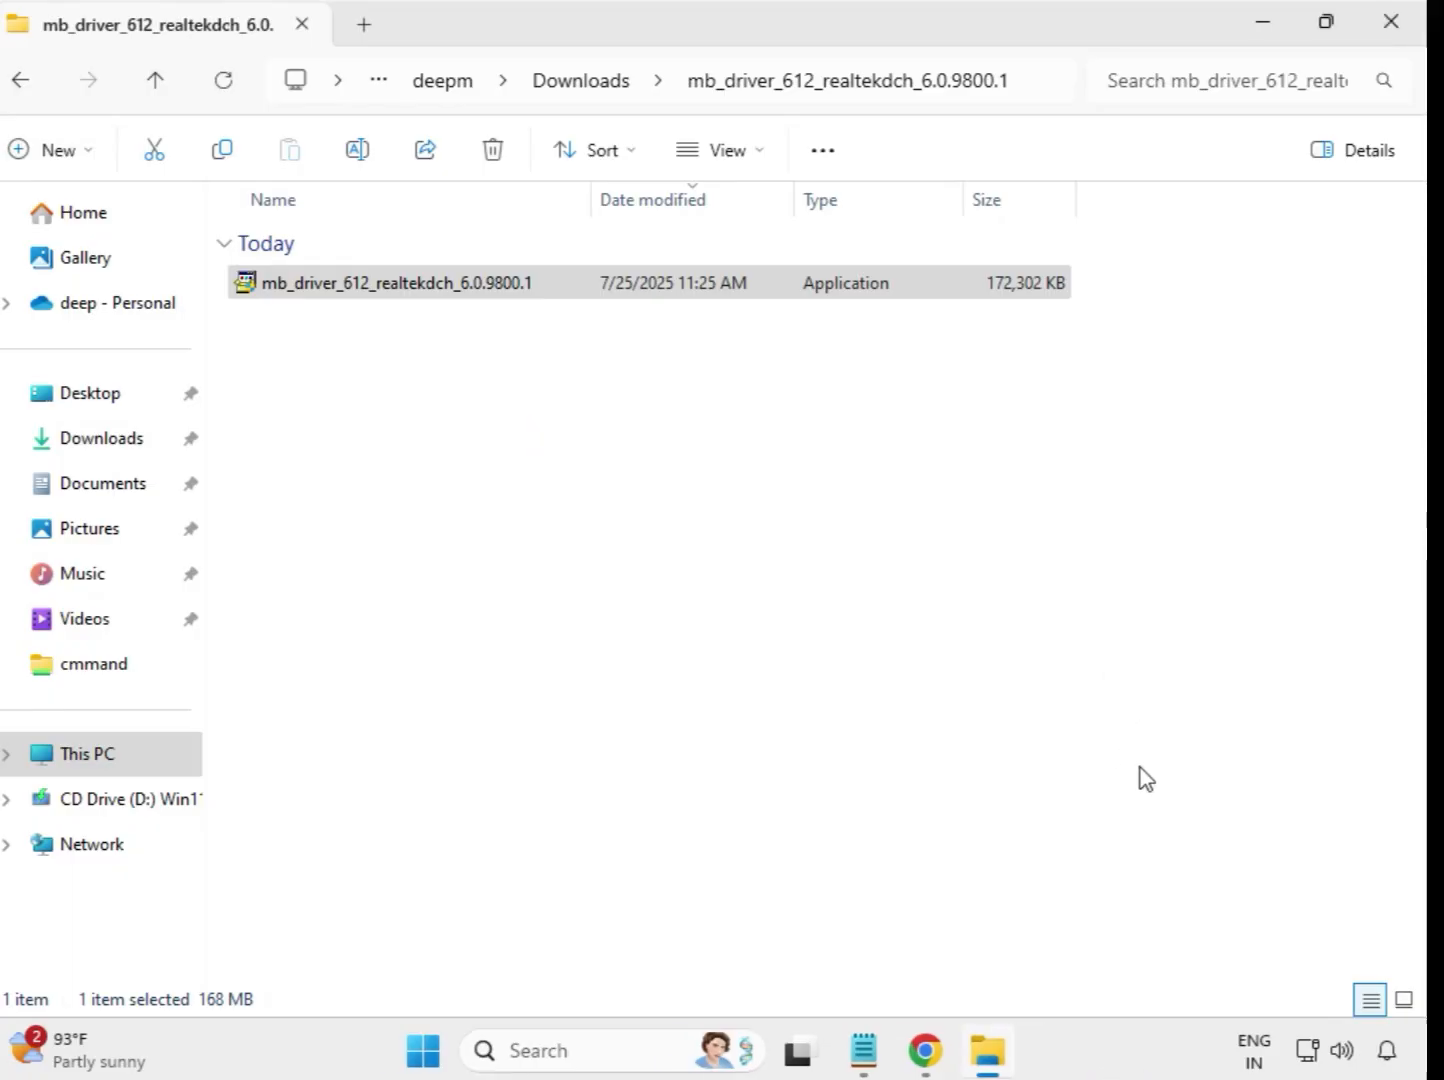
Return to Downloads, open the mb_driver_630_dchsetup_22.200.0.6 folder and run its application as administrator, allowing it to make changes.
left_click(587, 96)
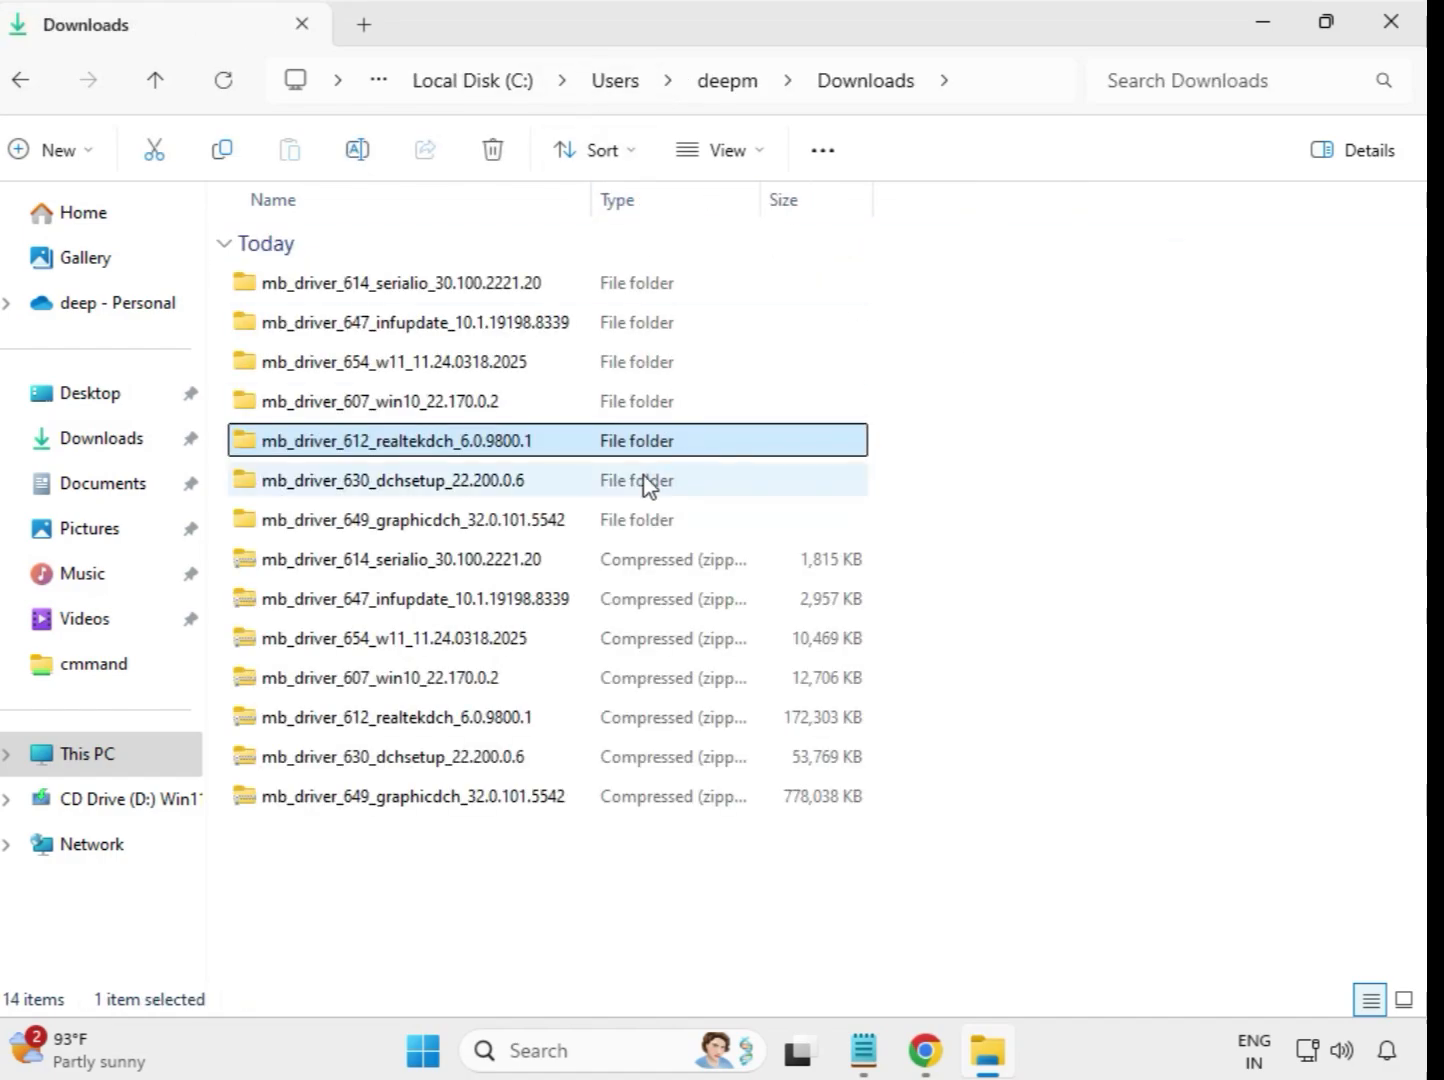
left_click(476, 484)
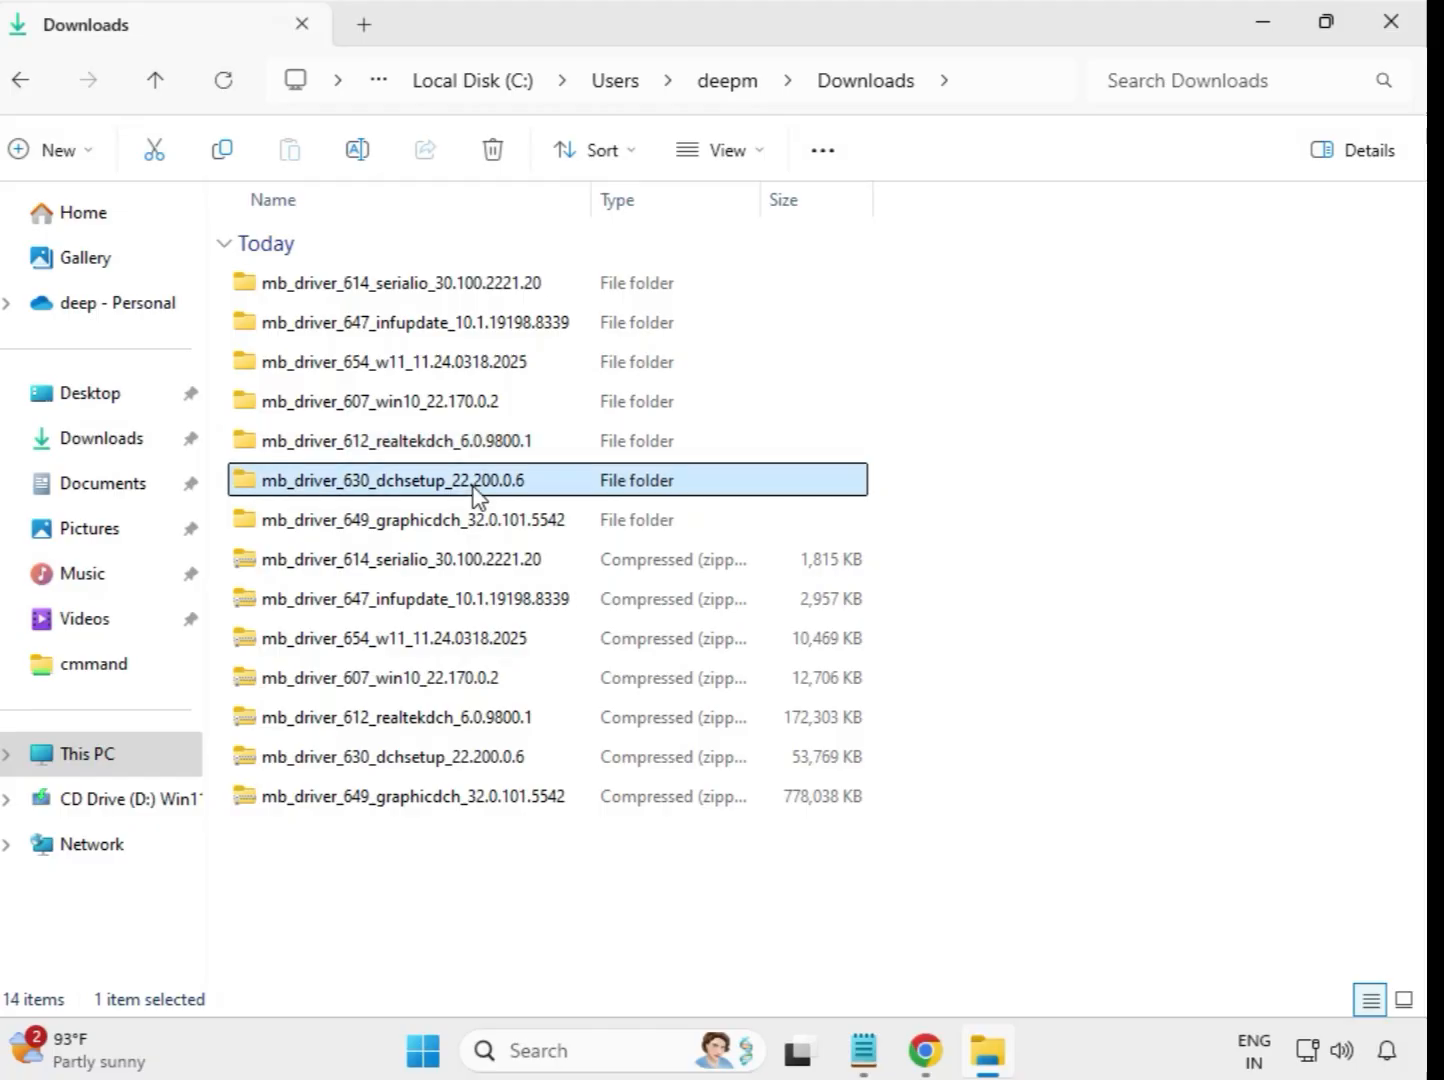
left_click(483, 520)
left_click(485, 488)
double_click(470, 490)
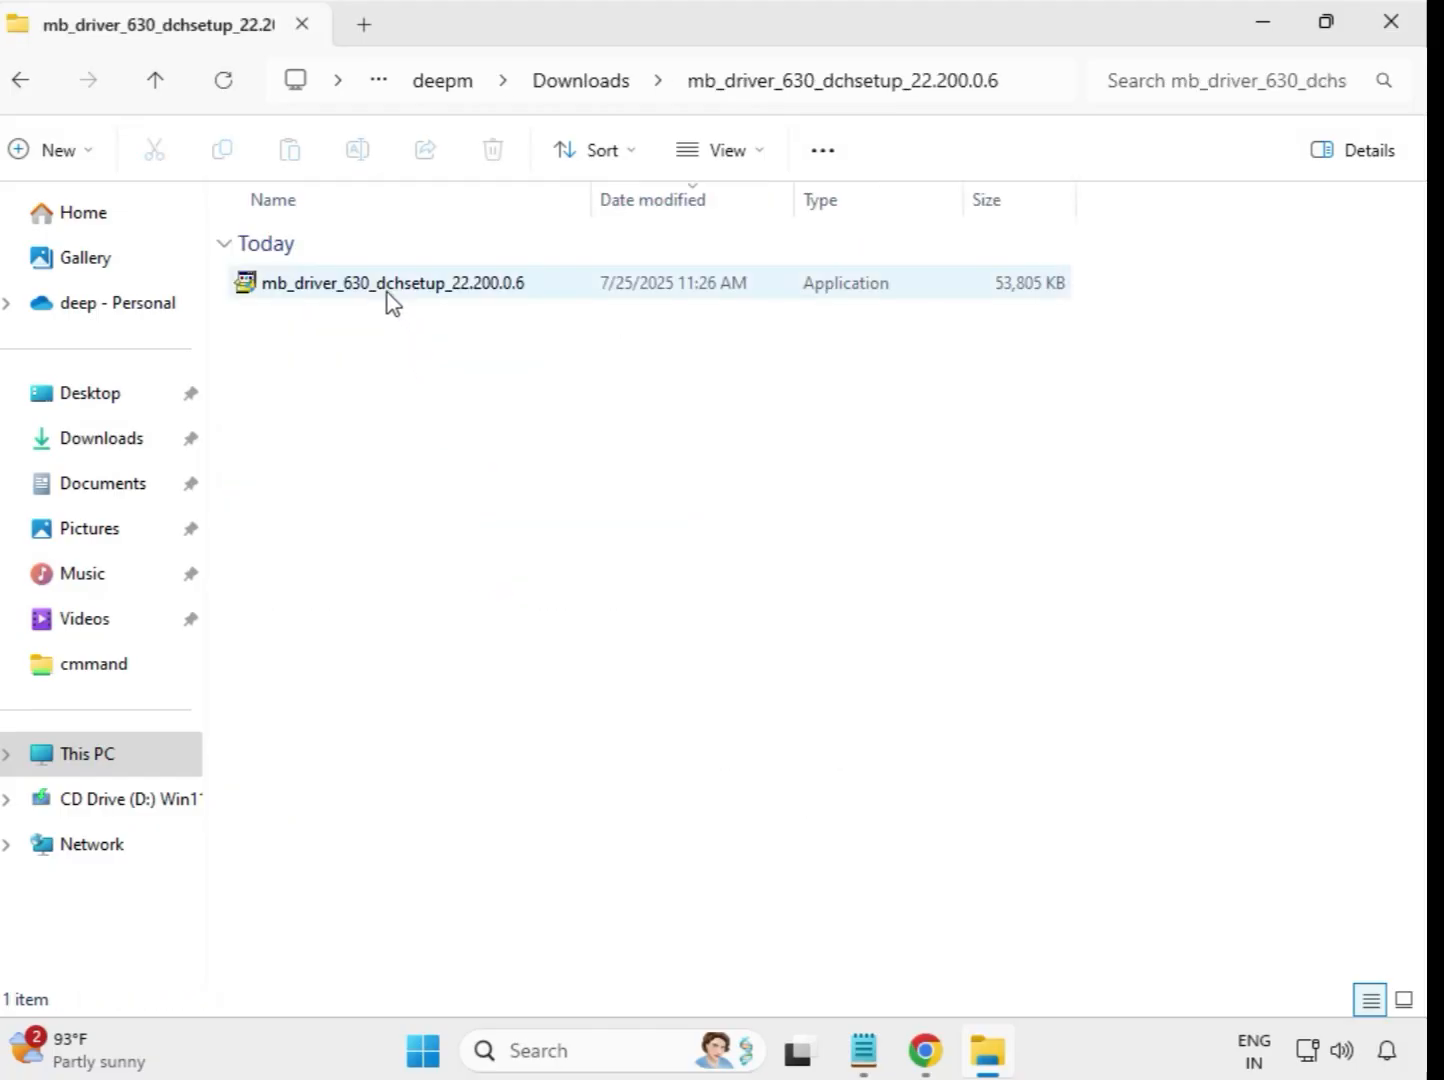
left_click(387, 291)
right_click(390, 297)
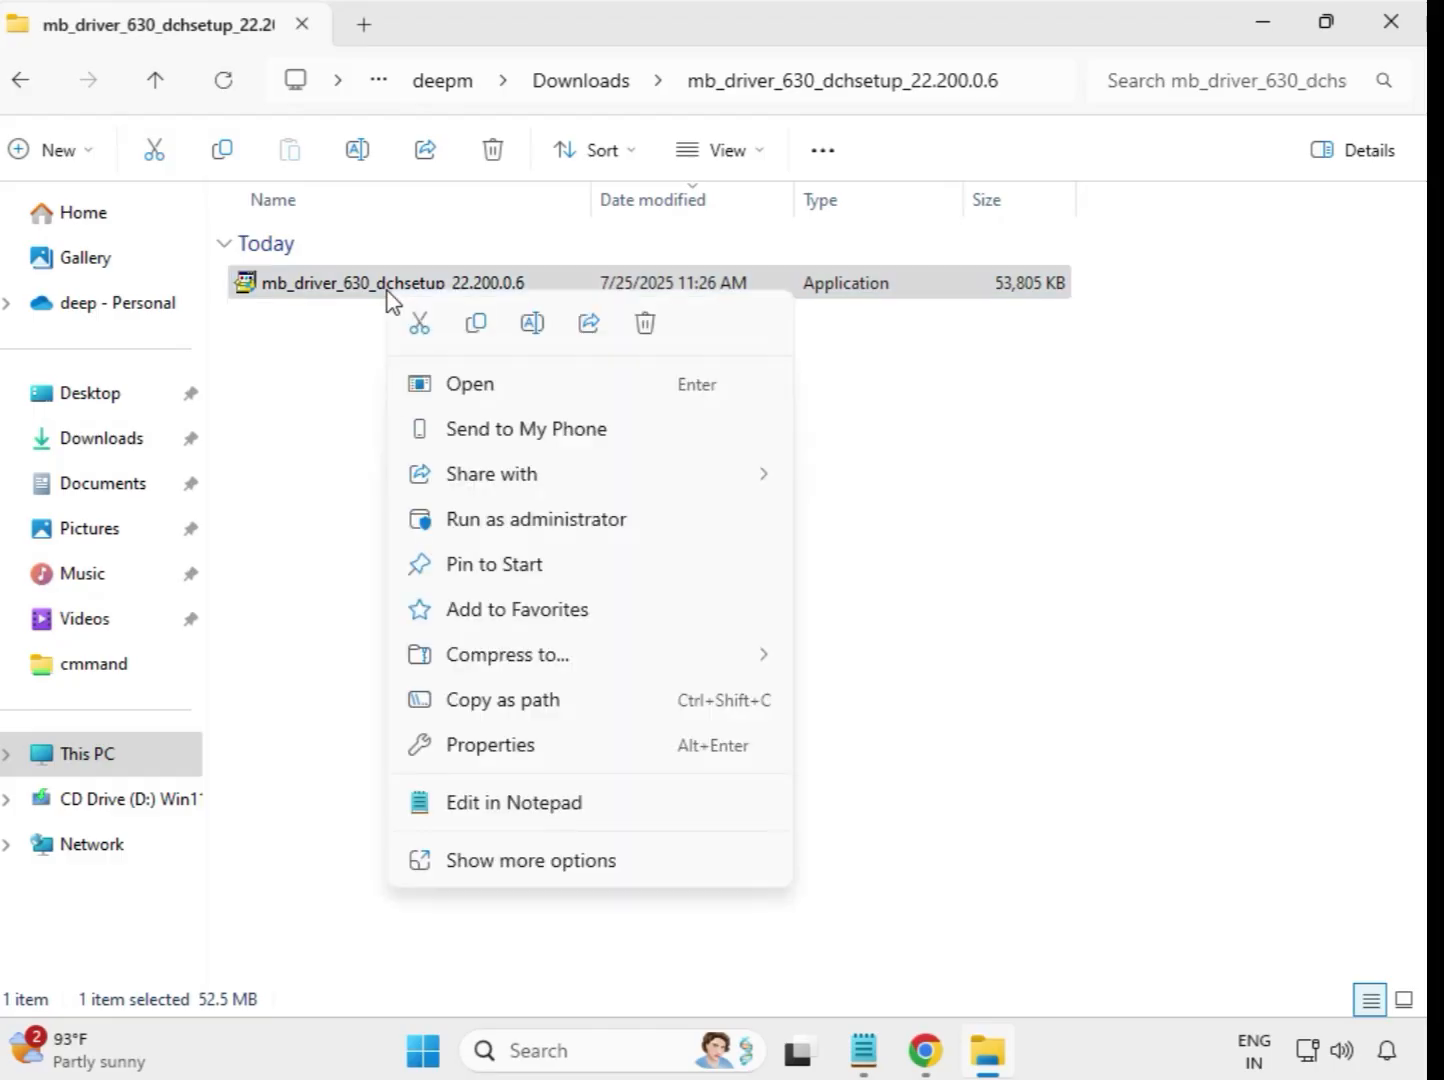
left_click(548, 522)
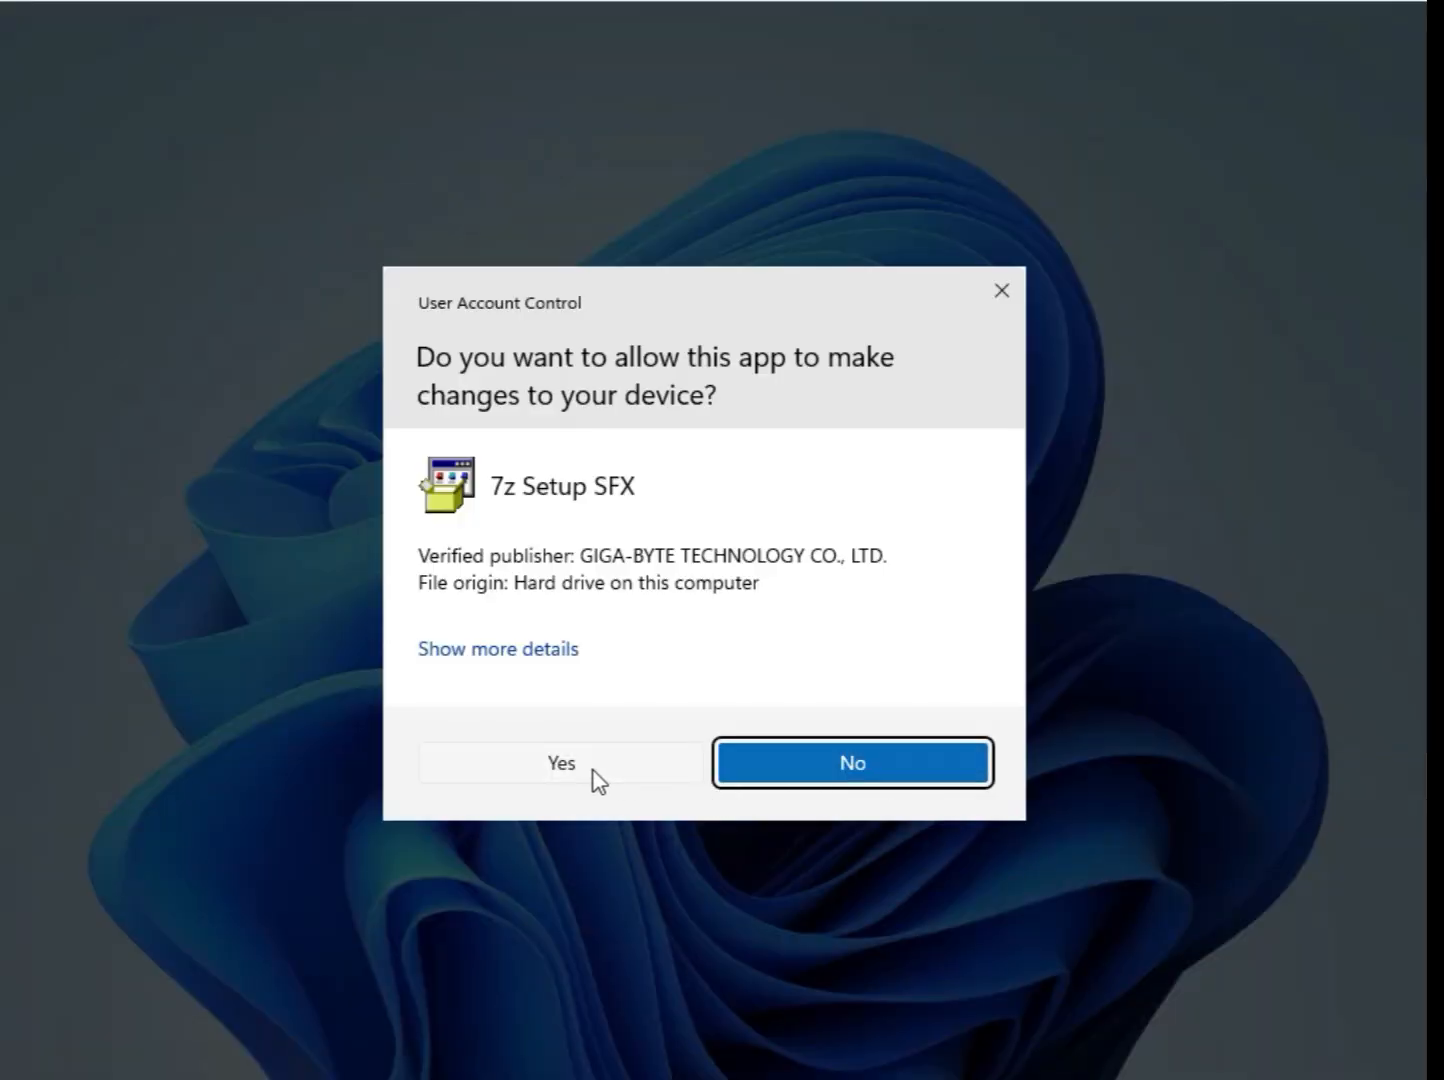
left_click(597, 779)
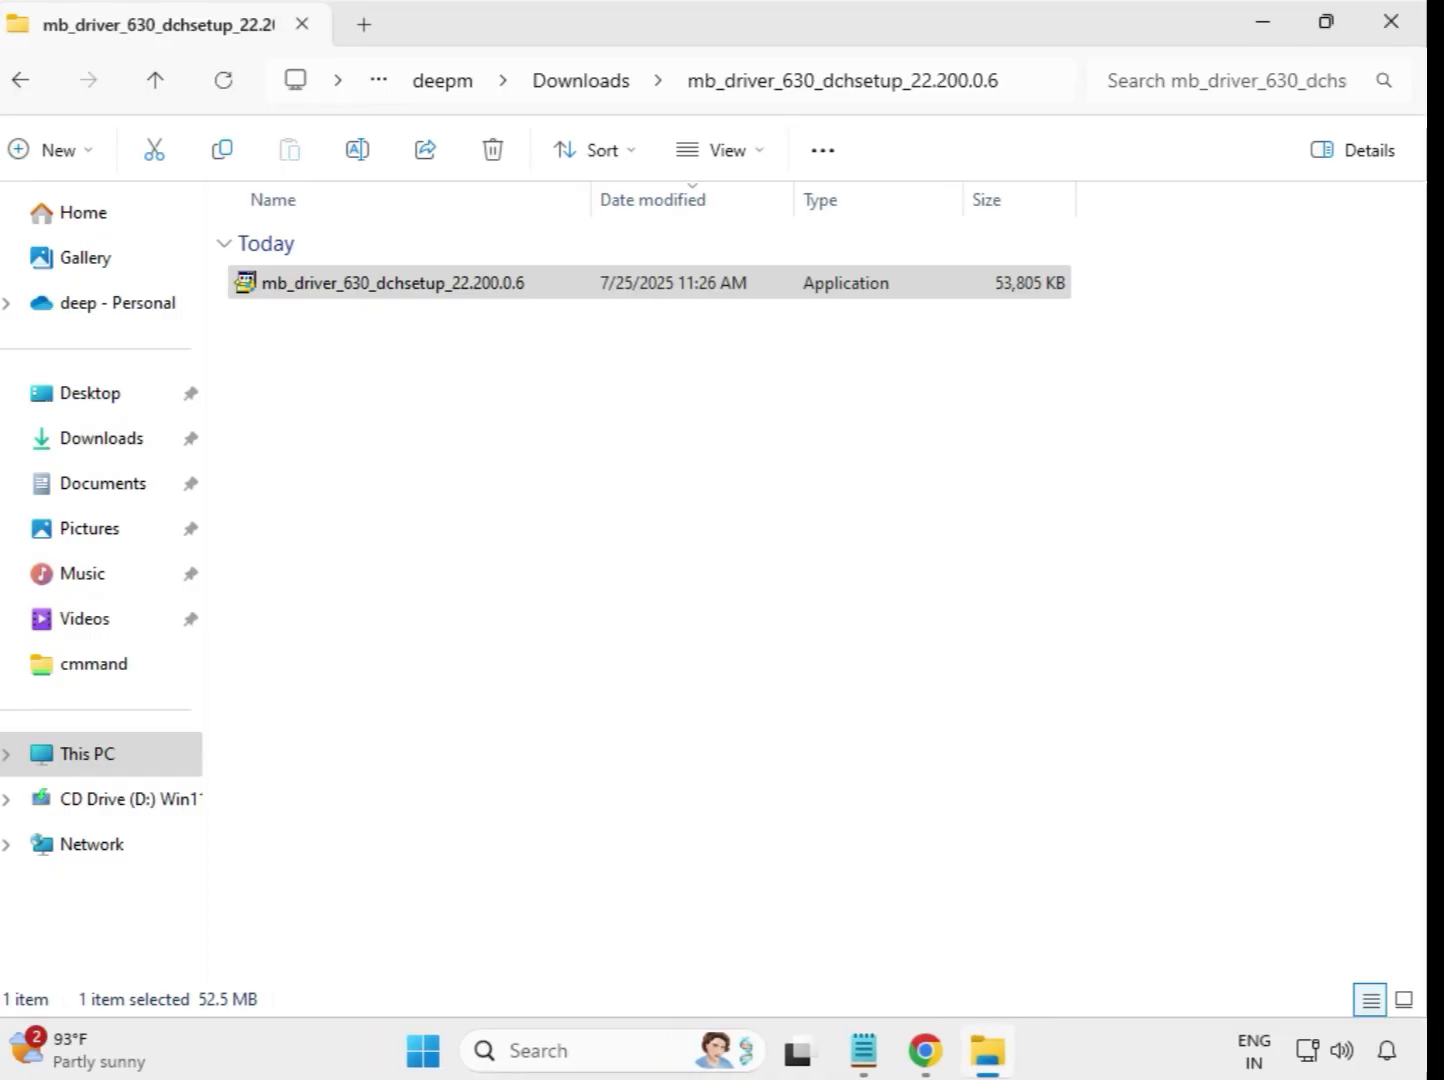
Return to Downloads, open the mb_driver_649_graphicdch_32.0.101.5542 folder and run its application as administrator, allowing it to make changes.
left_click(585, 84)
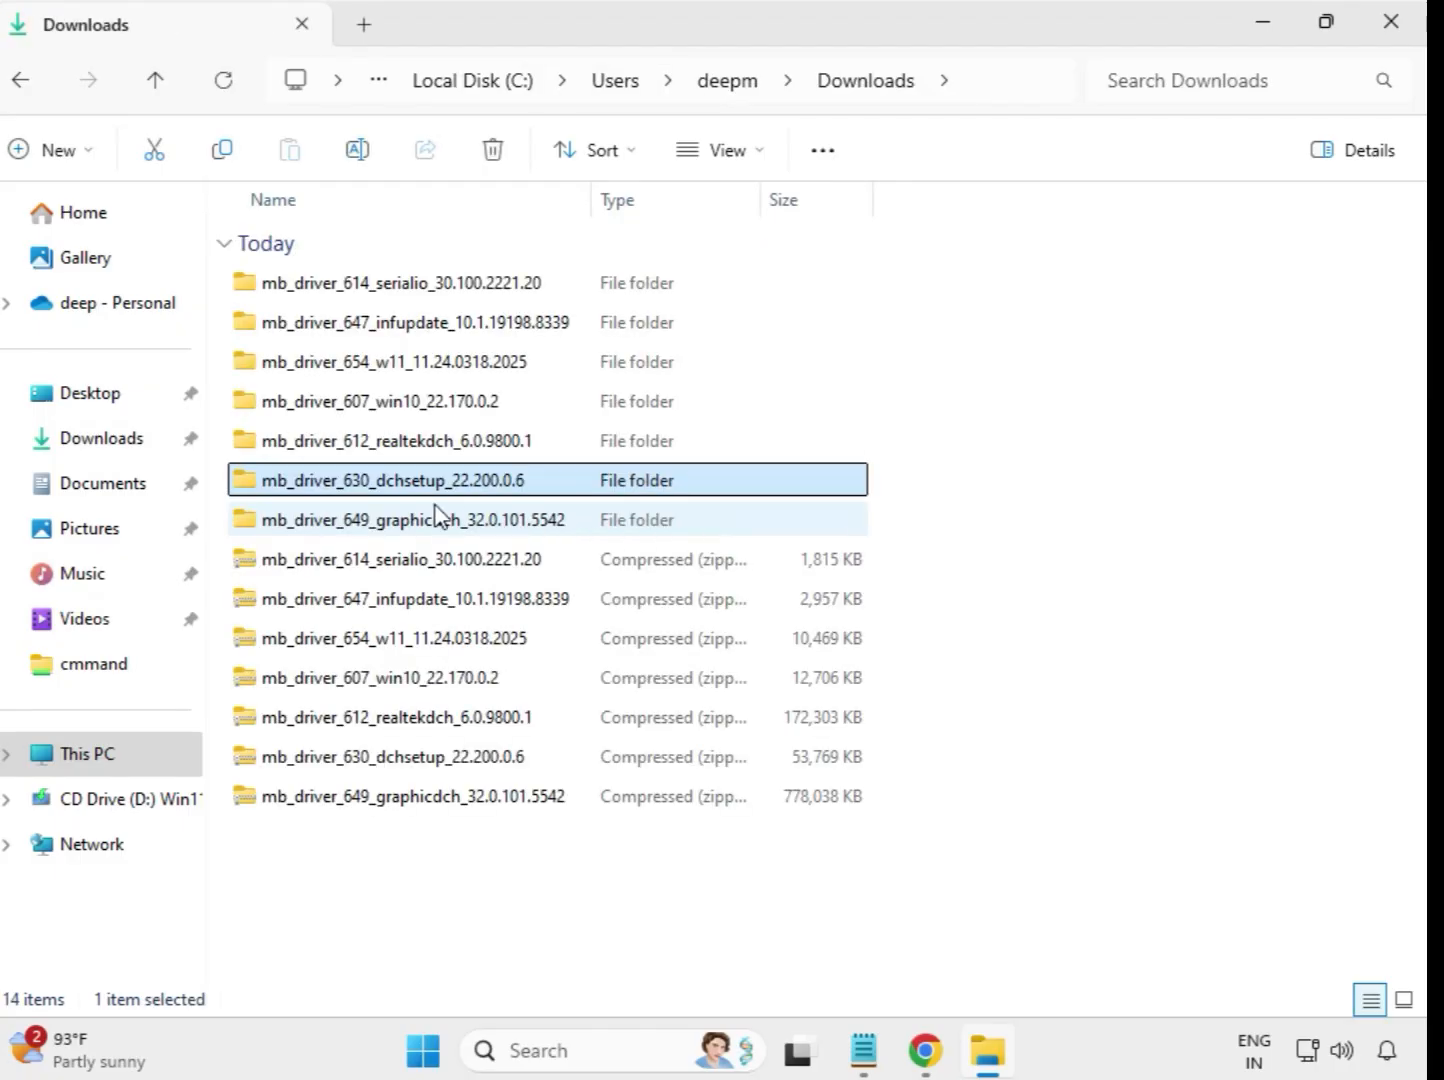
left_click(434, 525)
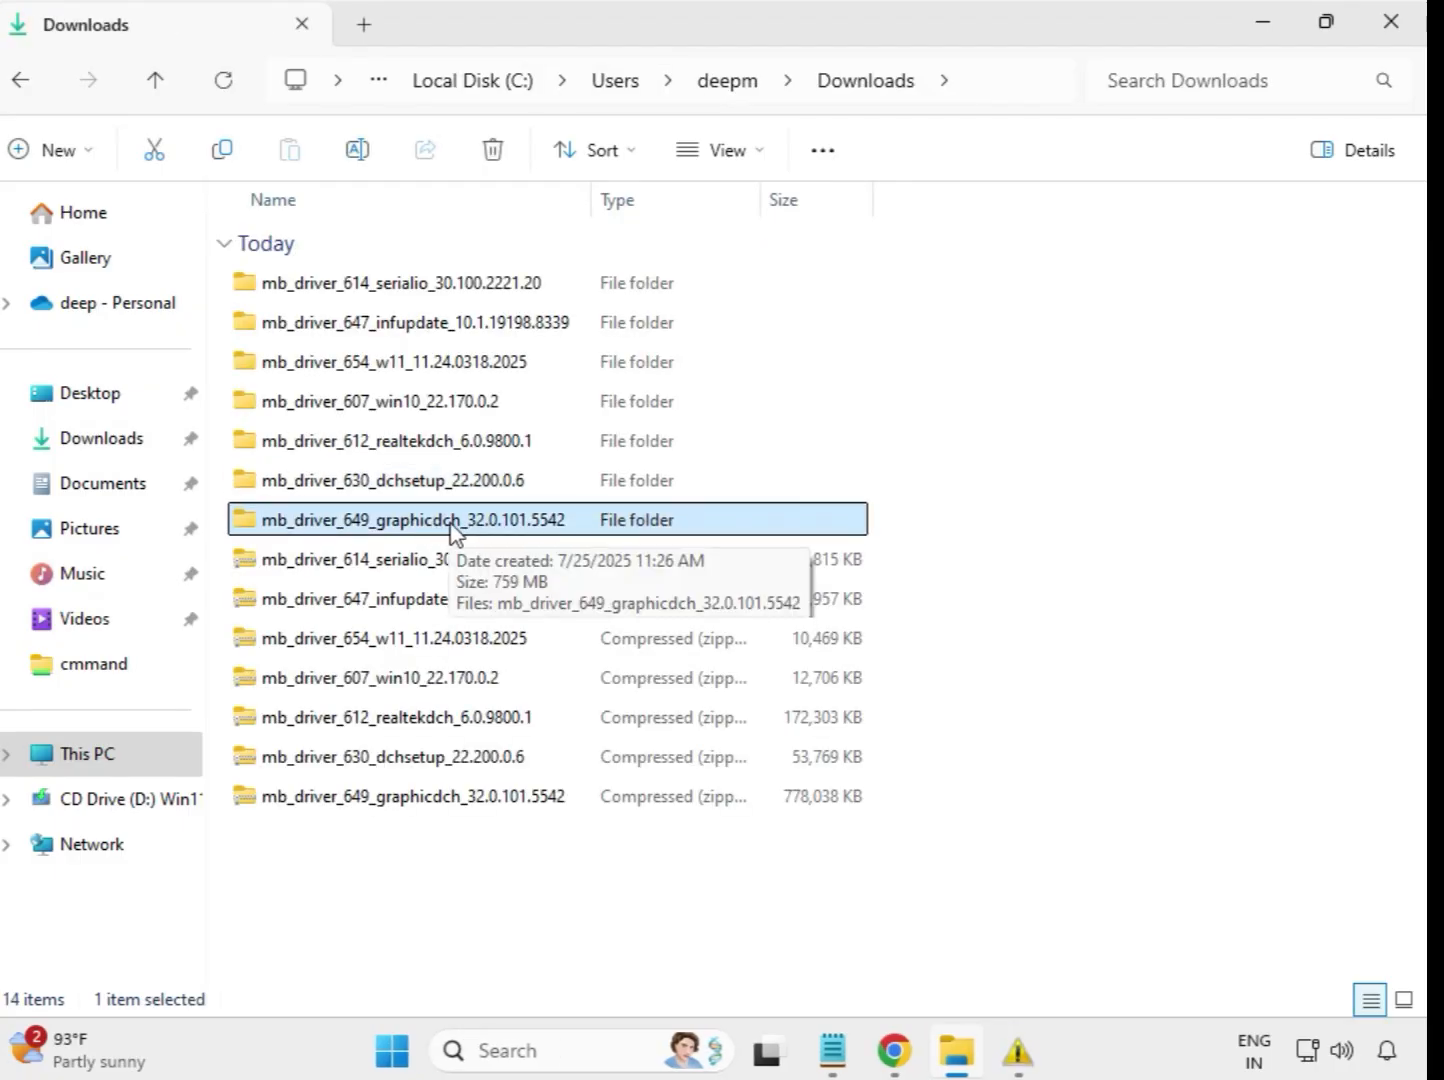
double_click(457, 525)
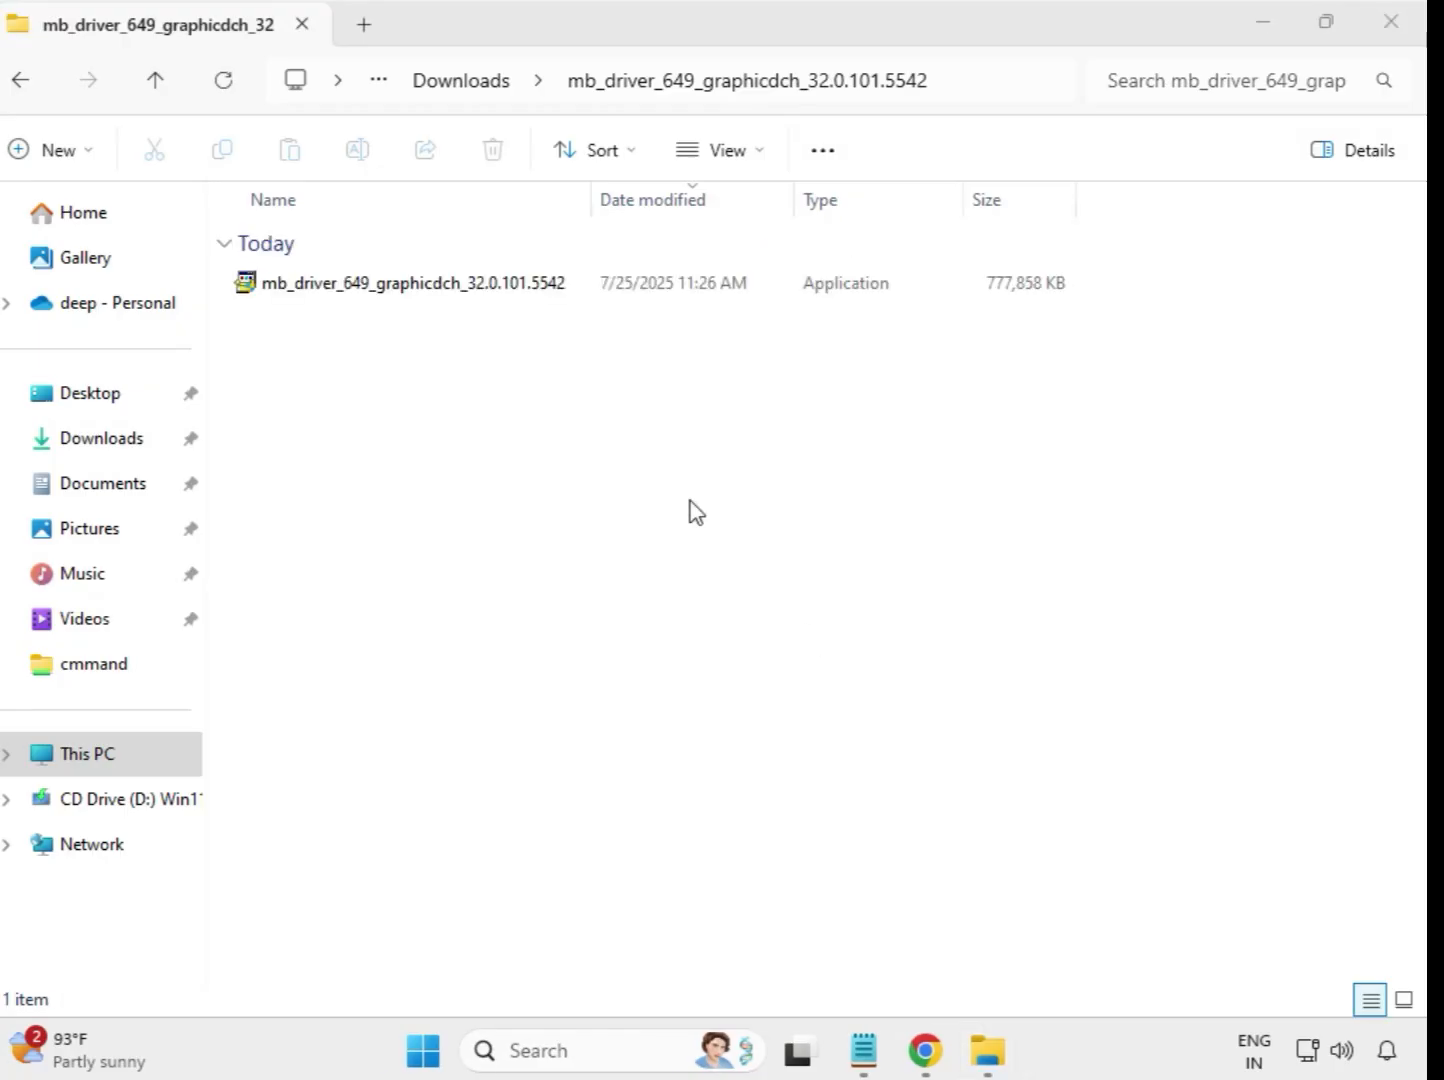
left_click(469, 289)
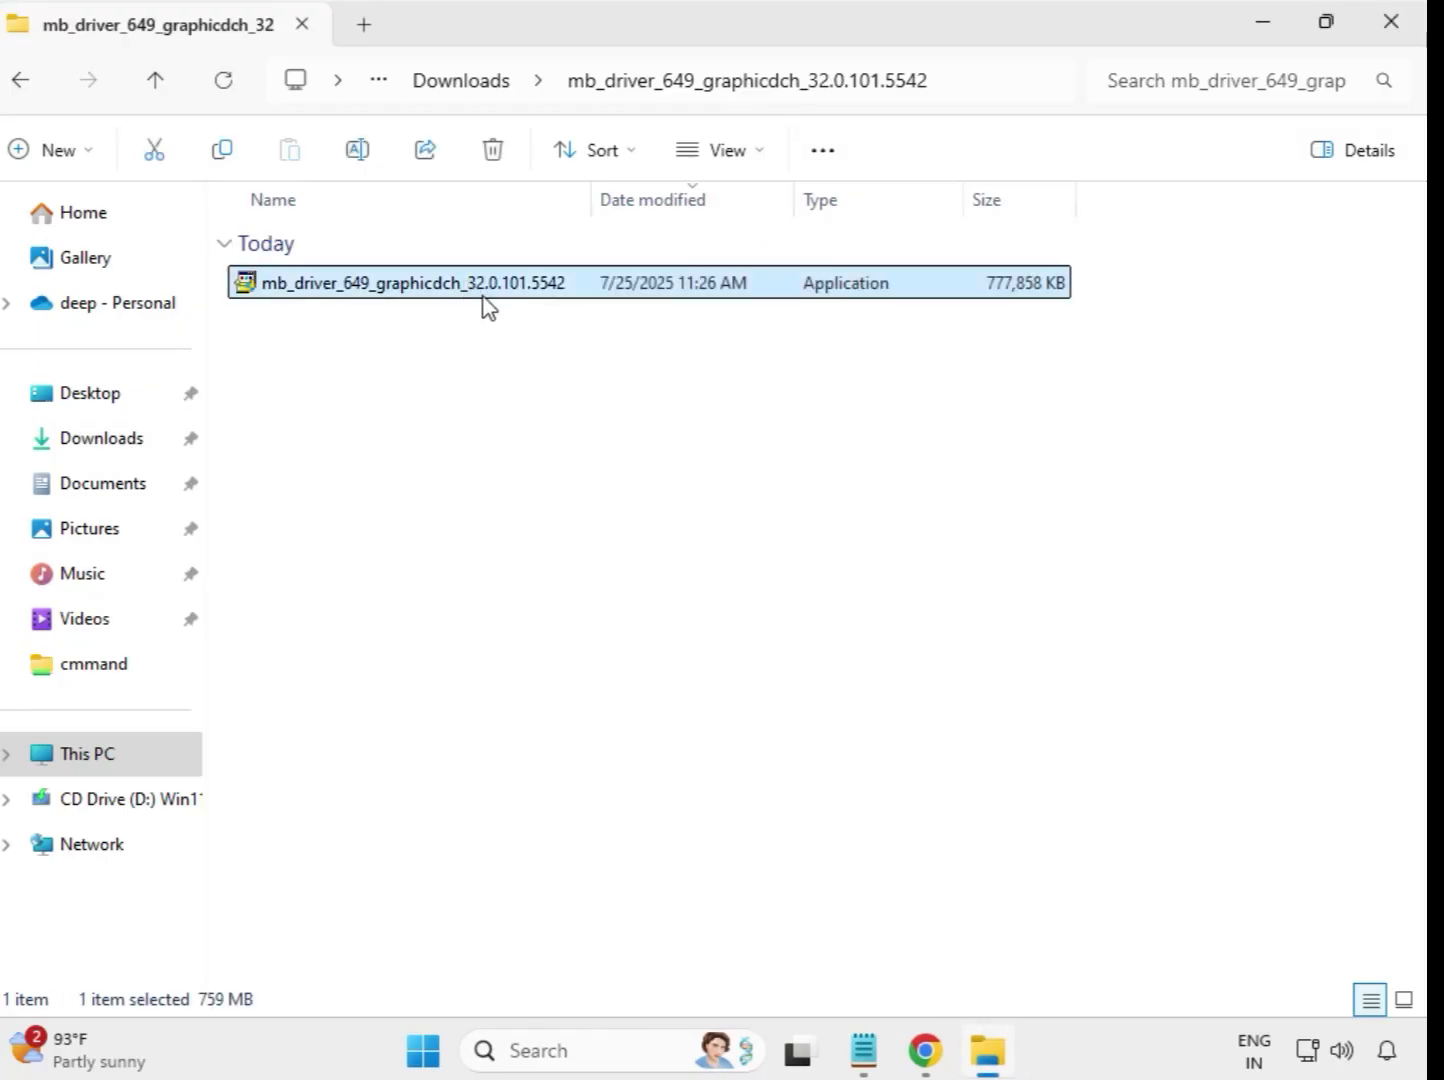
right_click(481, 298)
left_click(609, 507)
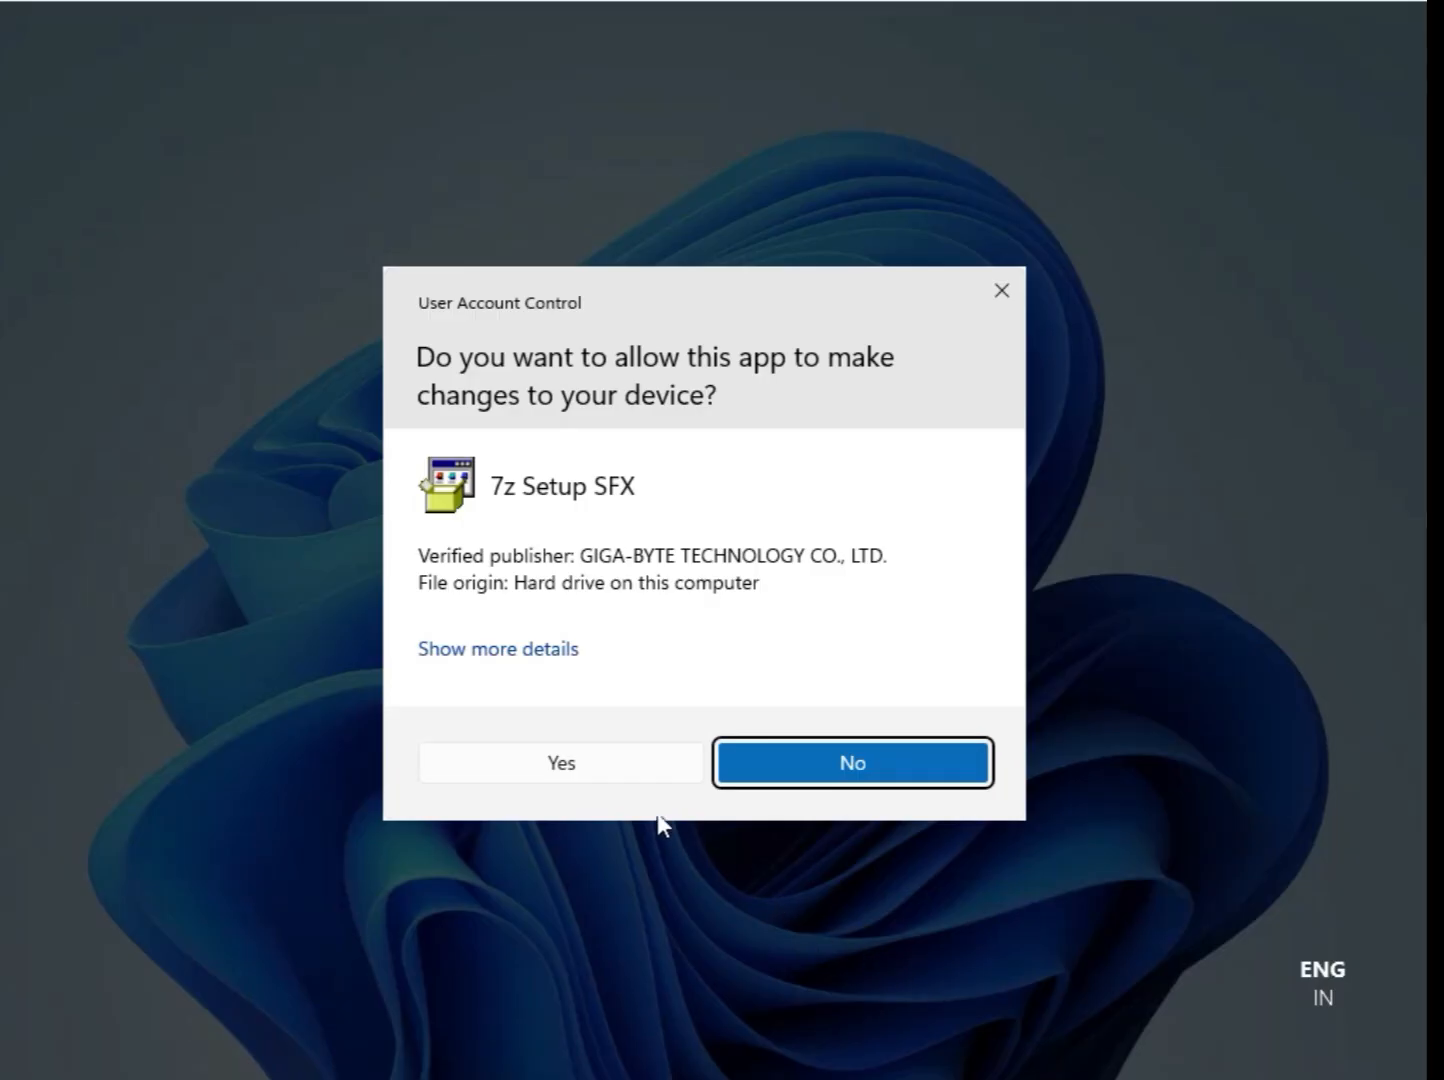
left_click(571, 765)
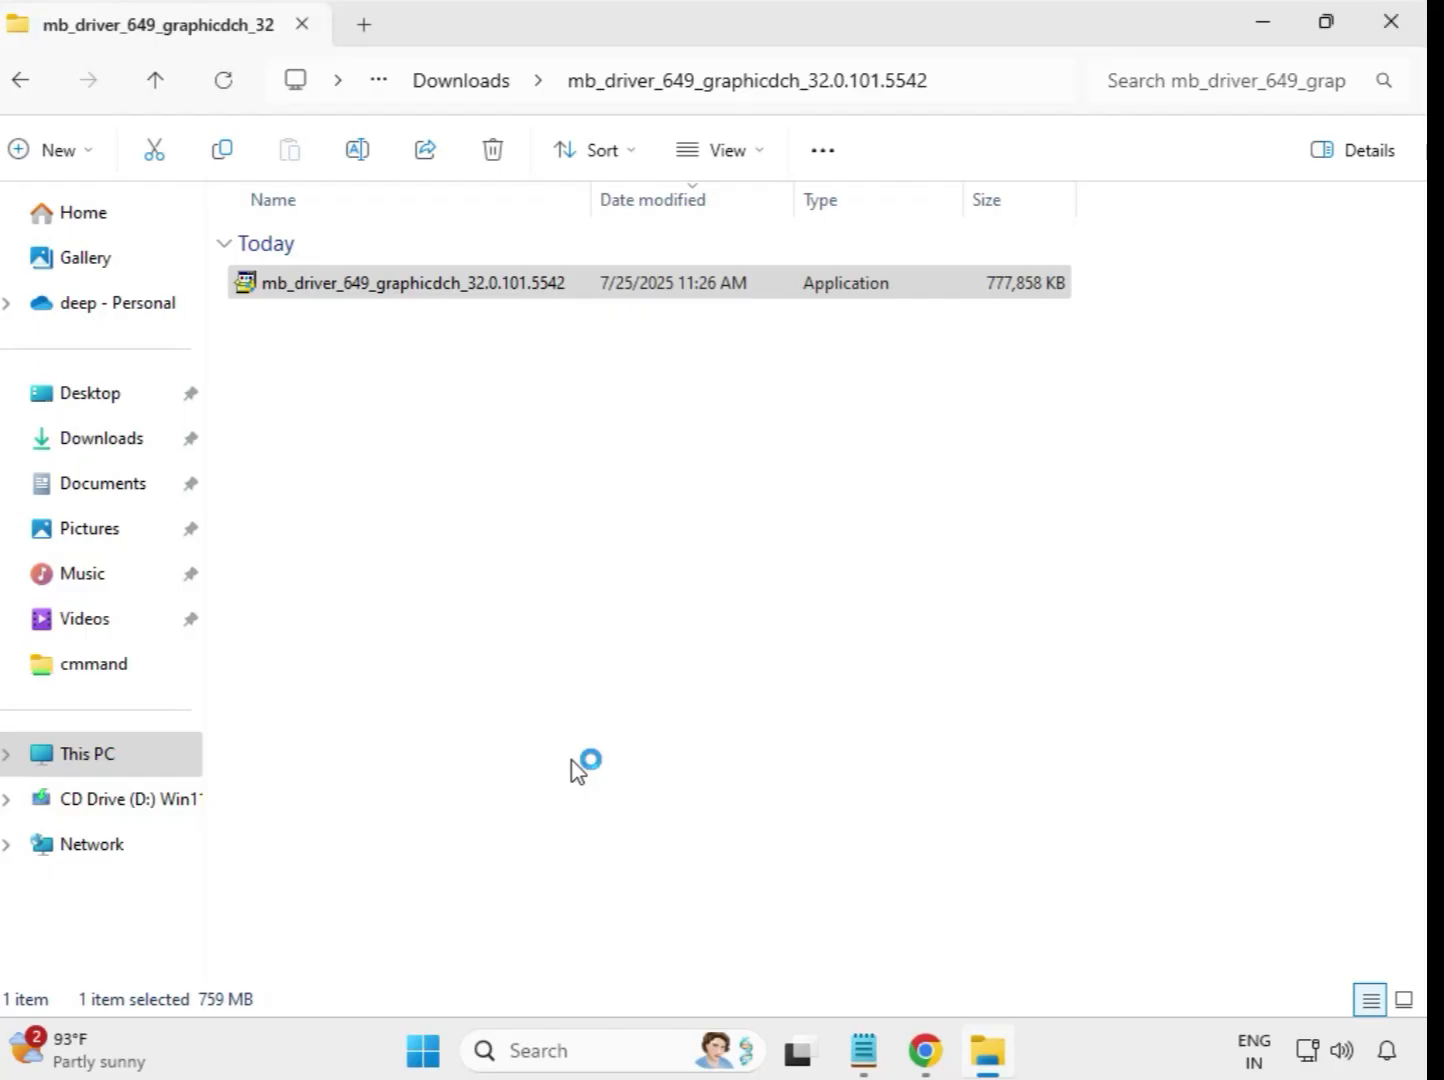